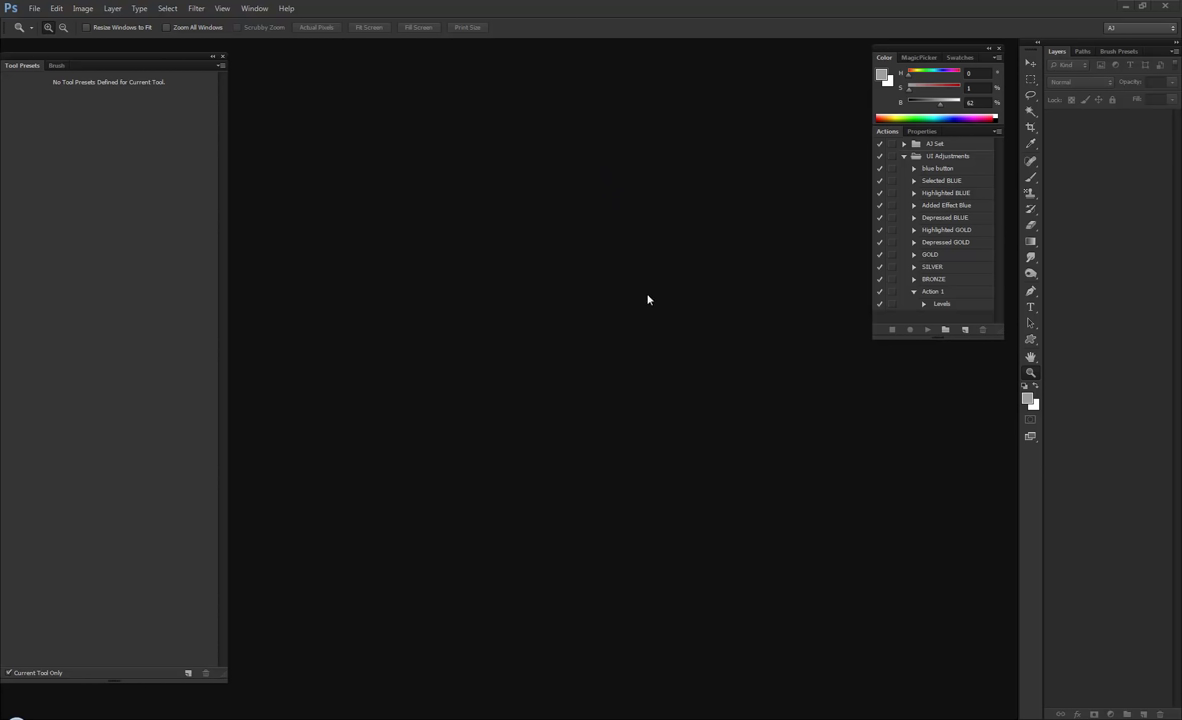
Step: Create a new 3673 × 4500 pixel, 8-bit RGB document at 300 pixels/inch with a white background
{"action": "left_click", "coordinate": [903, 157]}
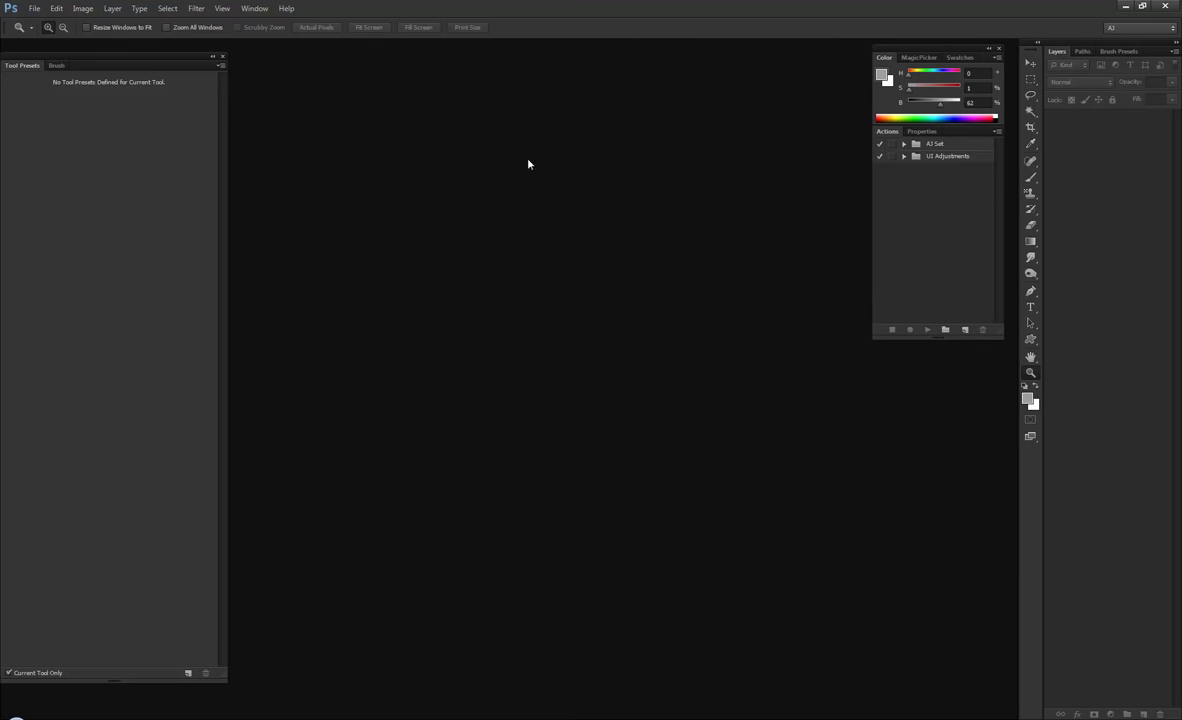
{"action": "key", "text": "ctrl+n"}
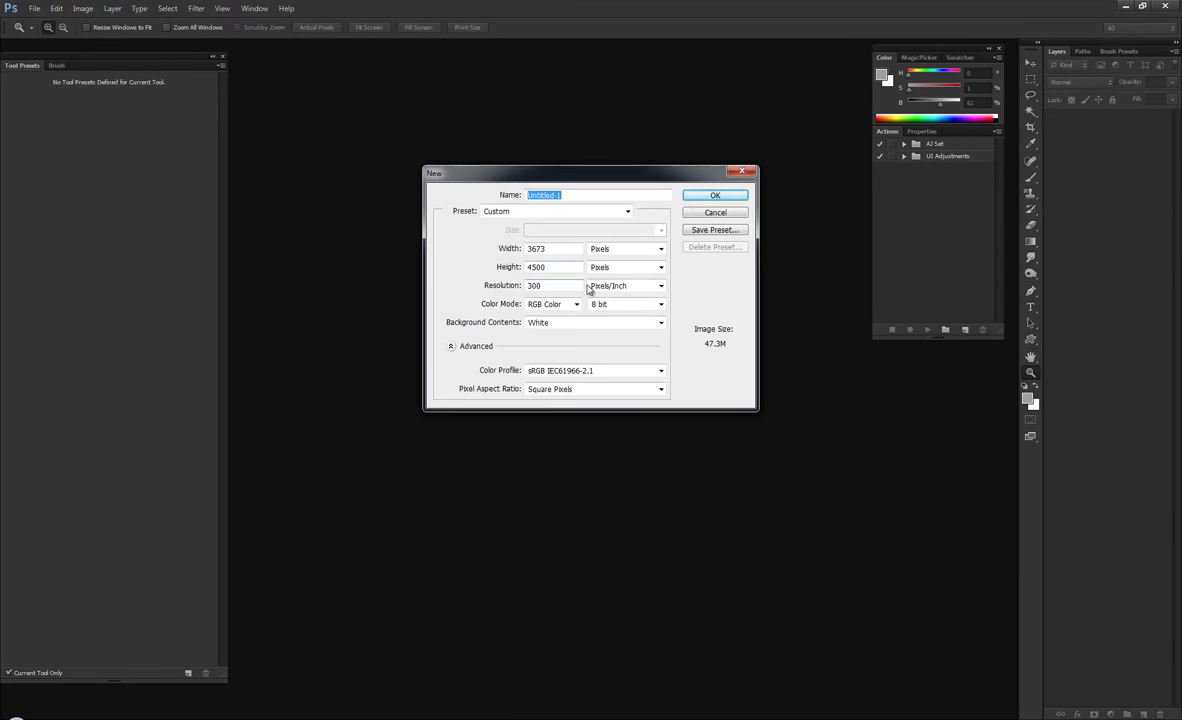
{"action": "left_click", "coordinate": [703, 195]}
Step: Sketch a helmeted head in the upper part of the canvas with a black 150 px brush
{"action": "key", "text": "b"}
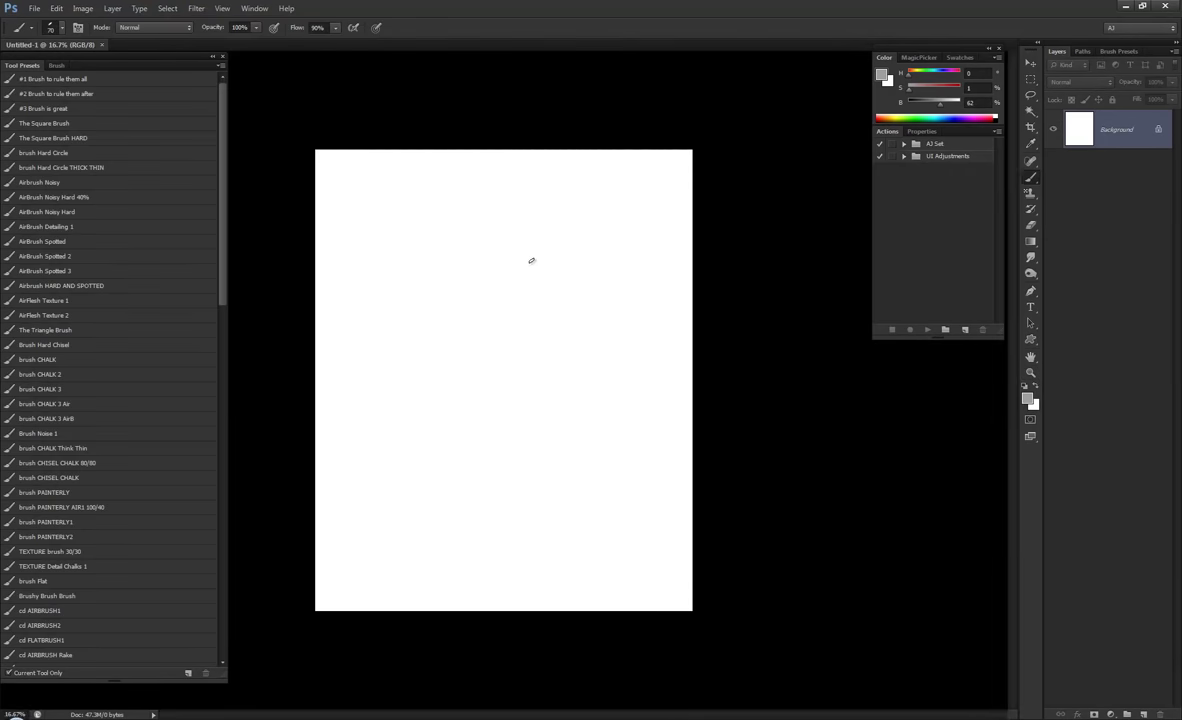
{"action": "mouse_move", "coordinate": [533, 253]}
{"action": "left_mouse_down"}
{"action": "mouse_move", "coordinate": [578, 256]}
{"action": "mouse_move", "coordinate": [615, 169]}
{"action": "left_mouse_up"}
{"action": "key", "text": "d"}
{"action": "key", "text": "bracketright"}
{"action": "key", "text": "bracketright"}
{"action": "key", "text": "bracketright"}
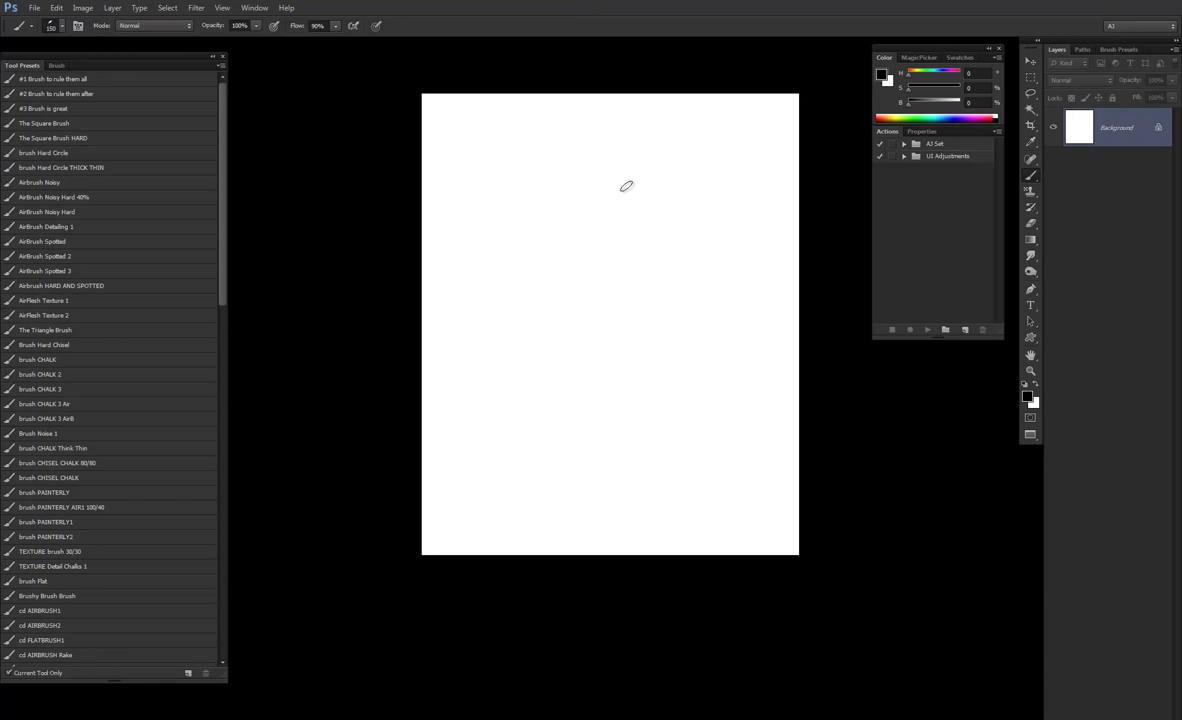
{"action": "mouse_move", "coordinate": [659, 159]}
{"action": "left_mouse_down"}
{"action": "mouse_move", "coordinate": [603, 222]}
{"action": "mouse_move", "coordinate": [615, 202]}
{"action": "mouse_move", "coordinate": [604, 221]}
{"action": "mouse_move", "coordinate": [656, 211]}
{"action": "mouse_move", "coordinate": [644, 163]}
{"action": "mouse_move", "coordinate": [673, 167]}
{"action": "mouse_move", "coordinate": [673, 203]}
{"action": "mouse_move", "coordinate": [603, 215]}
{"action": "mouse_move", "coordinate": [605, 234]}
{"action": "mouse_move", "coordinate": [666, 221]}
{"action": "mouse_move", "coordinate": [683, 179]}
{"action": "mouse_move", "coordinate": [652, 159]}
{"action": "left_mouse_up"}
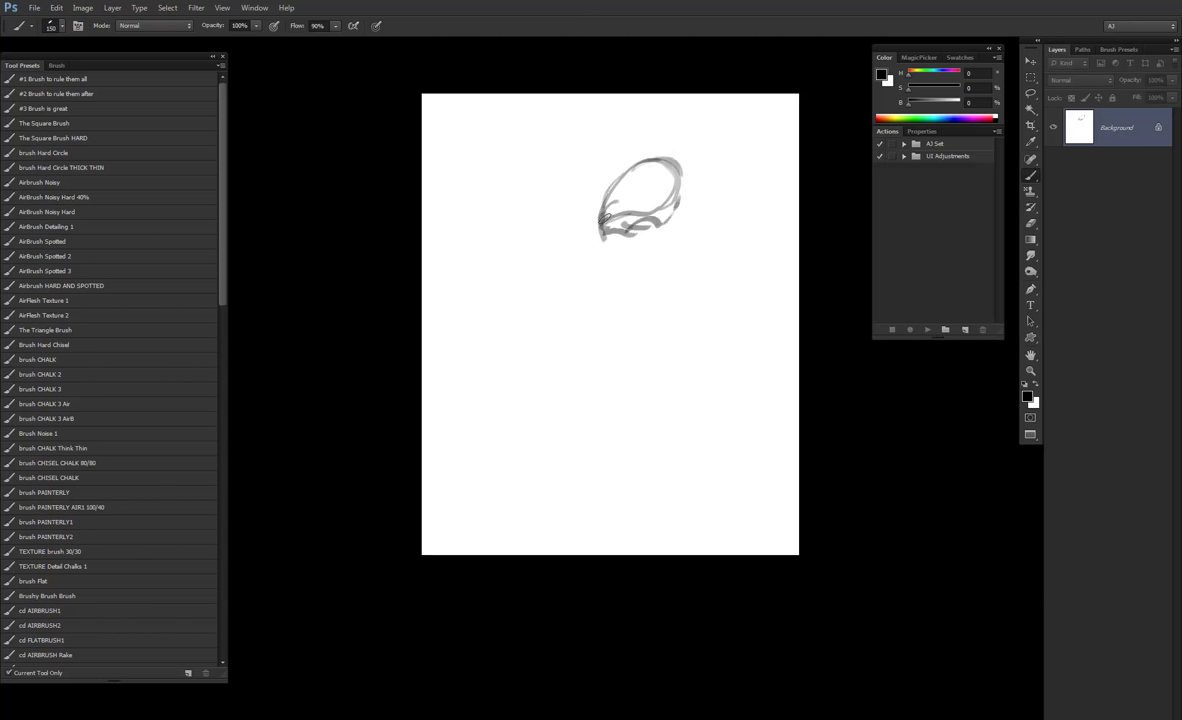
Step: Sketch the figure's wide collar, rounded torso and upper arm below the head
{"action": "mouse_move", "coordinate": [602, 236]}
{"action": "left_mouse_down"}
{"action": "mouse_move", "coordinate": [635, 256]}
{"action": "mouse_move", "coordinate": [654, 237]}
{"action": "mouse_move", "coordinate": [571, 257]}
{"action": "mouse_move", "coordinate": [609, 291]}
{"action": "mouse_move", "coordinate": [612, 280]}
{"action": "mouse_move", "coordinate": [714, 268]}
{"action": "mouse_move", "coordinate": [702, 258]}
{"action": "mouse_move", "coordinate": [652, 294]}
{"action": "mouse_move", "coordinate": [626, 290]}
{"action": "mouse_move", "coordinate": [634, 272]}
{"action": "mouse_move", "coordinate": [710, 263]}
{"action": "mouse_move", "coordinate": [687, 242]}
{"action": "left_mouse_up"}
{"action": "left_click_drag", "start_coordinate": [650, 293], "coordinate": [670, 369]}
{"action": "left_click_drag", "start_coordinate": [674, 369], "coordinate": [678, 390]}
{"action": "left_click_drag", "start_coordinate": [701, 318], "coordinate": [696, 329]}
{"action": "left_click_drag", "start_coordinate": [718, 270], "coordinate": [704, 373]}
{"action": "mouse_move", "coordinate": [611, 260]}
{"action": "left_mouse_down"}
{"action": "mouse_move", "coordinate": [550, 351]}
{"action": "mouse_move", "coordinate": [577, 385]}
{"action": "left_mouse_up"}
Step: Sketch the waist sash and long skirt folds together with the cuff and forearm hanging beside them
{"action": "left_click_drag", "start_coordinate": [560, 374], "coordinate": [571, 412]}
{"action": "left_click_drag", "start_coordinate": [584, 421], "coordinate": [638, 369]}
{"action": "mouse_move", "coordinate": [593, 390]}
{"action": "left_mouse_down"}
{"action": "mouse_move", "coordinate": [652, 366]}
{"action": "mouse_move", "coordinate": [676, 328]}
{"action": "left_mouse_up"}
{"action": "left_click_drag", "start_coordinate": [668, 348], "coordinate": [655, 372]}
{"action": "mouse_move", "coordinate": [640, 368]}
{"action": "left_mouse_down"}
{"action": "mouse_move", "coordinate": [568, 386]}
{"action": "mouse_move", "coordinate": [568, 410]}
{"action": "mouse_move", "coordinate": [668, 367]}
{"action": "left_mouse_up"}
{"action": "mouse_move", "coordinate": [589, 393]}
{"action": "left_mouse_down"}
{"action": "mouse_move", "coordinate": [656, 398]}
{"action": "mouse_move", "coordinate": [600, 396]}
{"action": "mouse_move", "coordinate": [620, 378]}
{"action": "mouse_move", "coordinate": [589, 432]}
{"action": "mouse_move", "coordinate": [604, 503]}
{"action": "mouse_move", "coordinate": [662, 500]}
{"action": "mouse_move", "coordinate": [649, 508]}
{"action": "left_mouse_up"}
{"action": "mouse_move", "coordinate": [615, 413]}
{"action": "left_mouse_down"}
{"action": "mouse_move", "coordinate": [660, 507]}
{"action": "mouse_move", "coordinate": [682, 523]}
{"action": "left_mouse_up"}
{"action": "left_click_drag", "start_coordinate": [656, 414], "coordinate": [698, 495]}
{"action": "mouse_move", "coordinate": [660, 398]}
{"action": "left_mouse_down"}
{"action": "mouse_move", "coordinate": [699, 470]}
{"action": "mouse_move", "coordinate": [687, 515]}
{"action": "left_mouse_up"}
{"action": "mouse_move", "coordinate": [712, 356]}
{"action": "left_mouse_down"}
{"action": "mouse_move", "coordinate": [675, 369]}
{"action": "mouse_move", "coordinate": [710, 352]}
{"action": "mouse_move", "coordinate": [677, 376]}
{"action": "mouse_move", "coordinate": [708, 385]}
{"action": "mouse_move", "coordinate": [695, 386]}
{"action": "mouse_move", "coordinate": [697, 399]}
{"action": "mouse_move", "coordinate": [679, 381]}
{"action": "mouse_move", "coordinate": [673, 428]}
{"action": "mouse_move", "coordinate": [673, 397]}
{"action": "mouse_move", "coordinate": [690, 478]}
{"action": "left_mouse_up"}
{"action": "left_click_drag", "start_coordinate": [714, 400], "coordinate": [703, 475]}
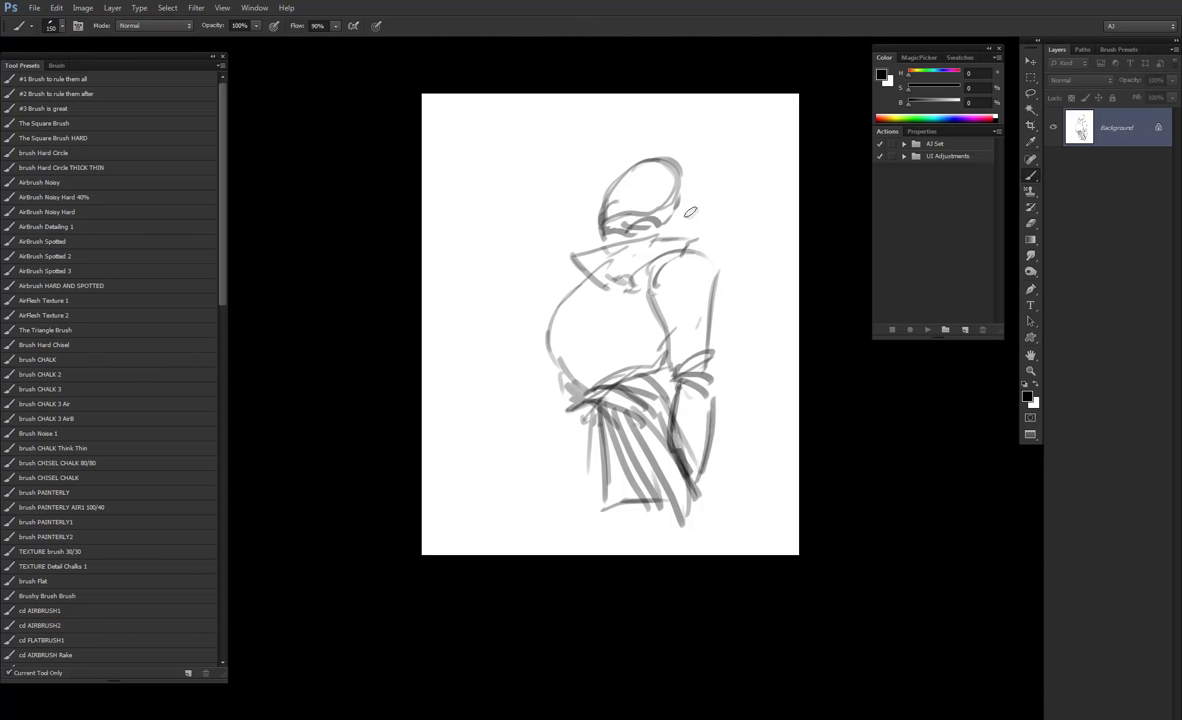
{"action": "mouse_move", "coordinate": [663, 169]}
{"action": "left_mouse_down"}
{"action": "mouse_move", "coordinate": [606, 166]}
{"action": "mouse_move", "coordinate": [670, 158]}
{"action": "left_mouse_up"}
{"action": "key", "text": "ctrl+z"}
{"action": "key", "text": "ctrl+z"}
{"action": "key", "text": "ctrl+alt+z"}
{"action": "key", "text": "ctrl+alt+z"}
Step: Add the crest and neck line behind the helmet, and refine the chest and shoulder outlines
{"action": "mouse_move", "coordinate": [655, 158]}
{"action": "left_mouse_down"}
{"action": "mouse_move", "coordinate": [700, 160]}
{"action": "mouse_move", "coordinate": [676, 190]}
{"action": "mouse_move", "coordinate": [695, 168]}
{"action": "mouse_move", "coordinate": [668, 232]}
{"action": "left_mouse_up"}
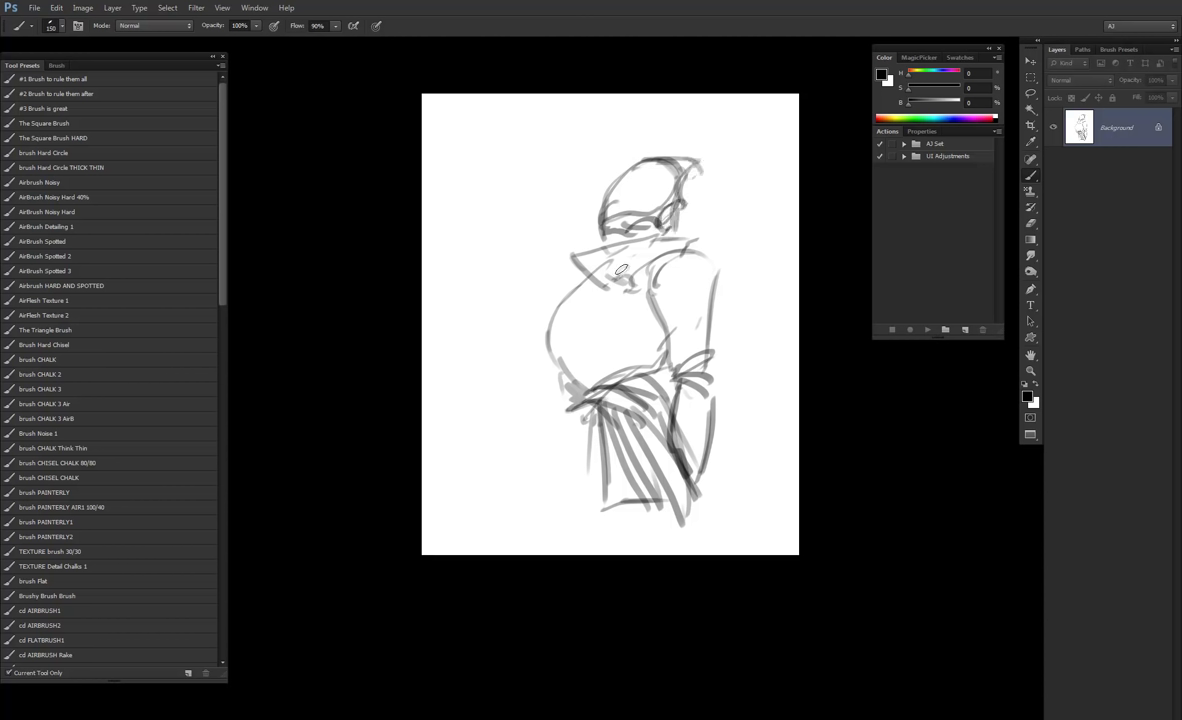
{"action": "mouse_move", "coordinate": [592, 288]}
{"action": "left_mouse_down"}
{"action": "mouse_move", "coordinate": [641, 270]}
{"action": "mouse_move", "coordinate": [601, 279]}
{"action": "mouse_move", "coordinate": [597, 301]}
{"action": "mouse_move", "coordinate": [578, 292]}
{"action": "mouse_move", "coordinate": [541, 330]}
{"action": "mouse_move", "coordinate": [575, 381]}
{"action": "mouse_move", "coordinate": [553, 344]}
{"action": "mouse_move", "coordinate": [600, 380]}
{"action": "left_mouse_up"}
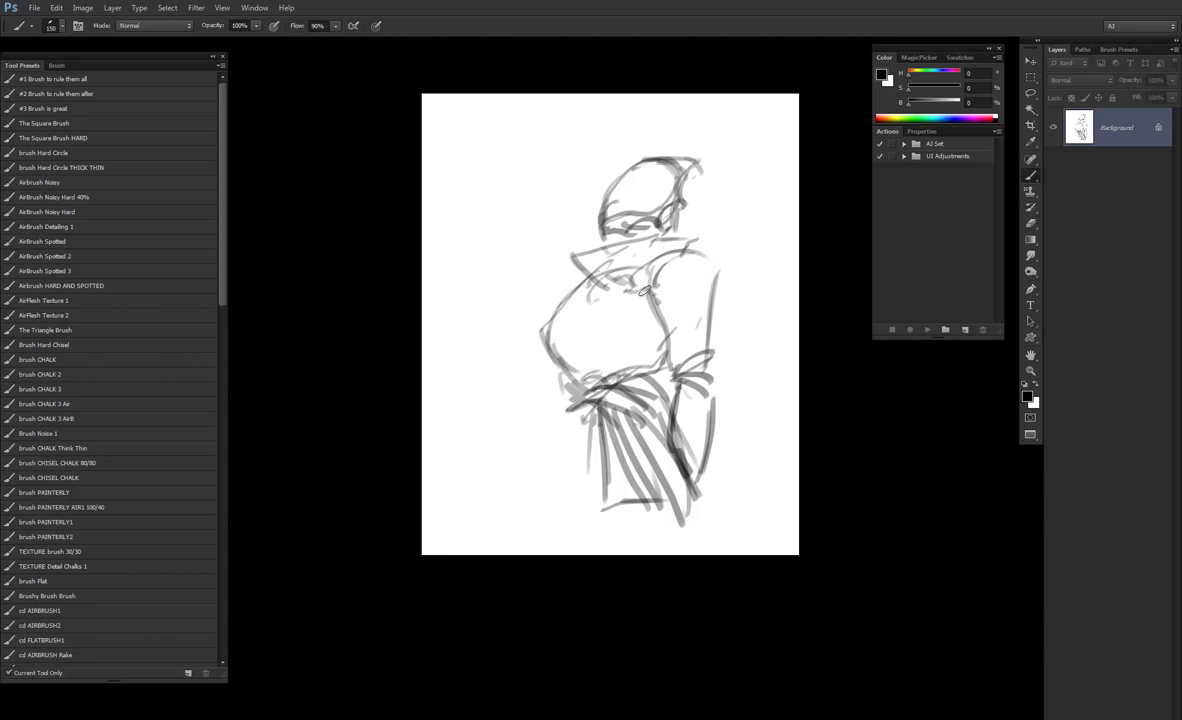
{"action": "mouse_move", "coordinate": [649, 291]}
{"action": "left_mouse_down"}
{"action": "mouse_move", "coordinate": [713, 266]}
{"action": "mouse_move", "coordinate": [712, 297]}
{"action": "mouse_move", "coordinate": [683, 275]}
{"action": "mouse_move", "coordinate": [658, 293]}
{"action": "mouse_move", "coordinate": [726, 281]}
{"action": "left_mouse_up"}
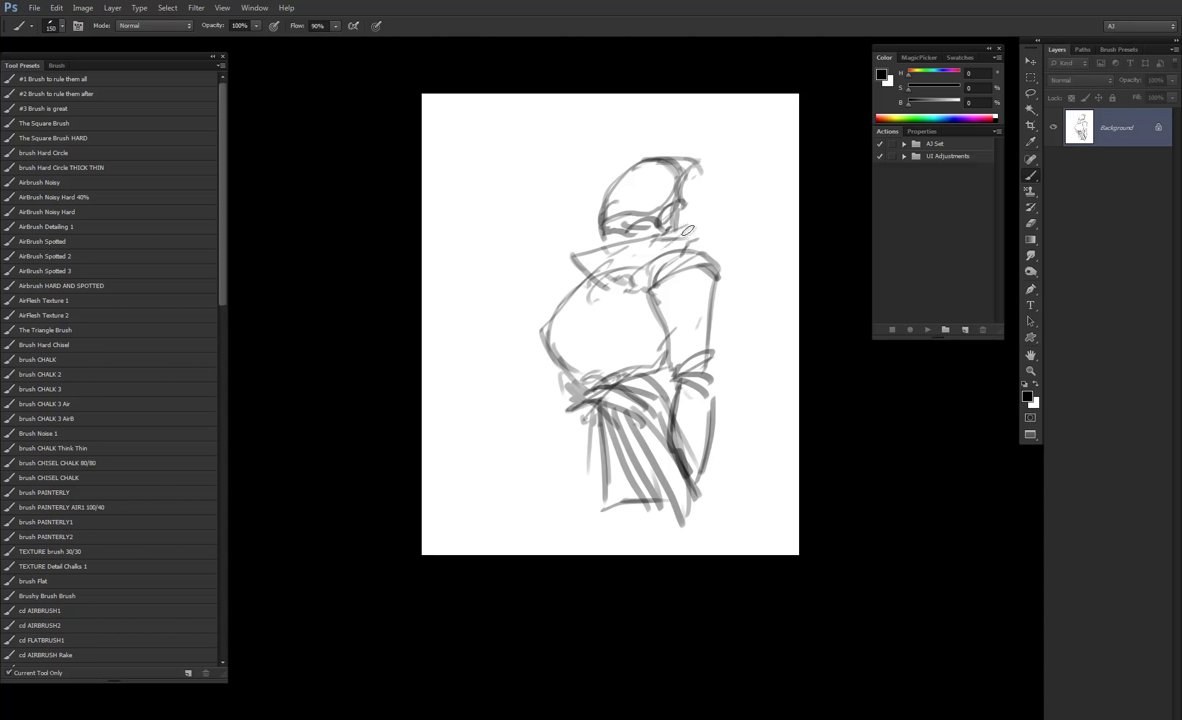
{"action": "left_click_drag", "start_coordinate": [682, 210], "coordinate": [698, 252]}
Step: Sketch a knot with hanging cloth ends at the front of the waist, and flip the drawing horizontally
{"action": "mouse_move", "coordinate": [556, 393]}
{"action": "left_mouse_down"}
{"action": "mouse_move", "coordinate": [576, 411]}
{"action": "mouse_move", "coordinate": [562, 468]}
{"action": "mouse_move", "coordinate": [582, 428]}
{"action": "mouse_move", "coordinate": [551, 511]}
{"action": "mouse_move", "coordinate": [589, 444]}
{"action": "mouse_move", "coordinate": [565, 540]}
{"action": "mouse_move", "coordinate": [581, 503]}
{"action": "left_mouse_up"}
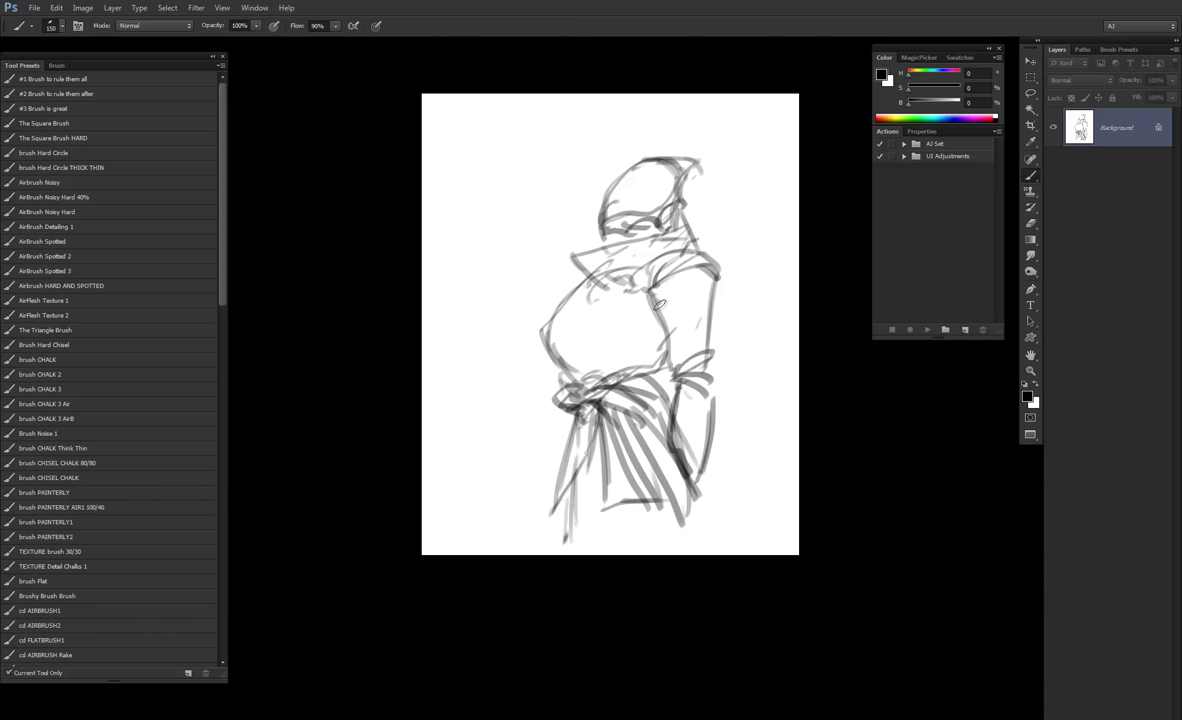
{"action": "mouse_move", "coordinate": [659, 357]}
{"action": "left_mouse_down"}
{"action": "mouse_move", "coordinate": [631, 371]}
{"action": "mouse_move", "coordinate": [659, 354]}
{"action": "left_mouse_up"}
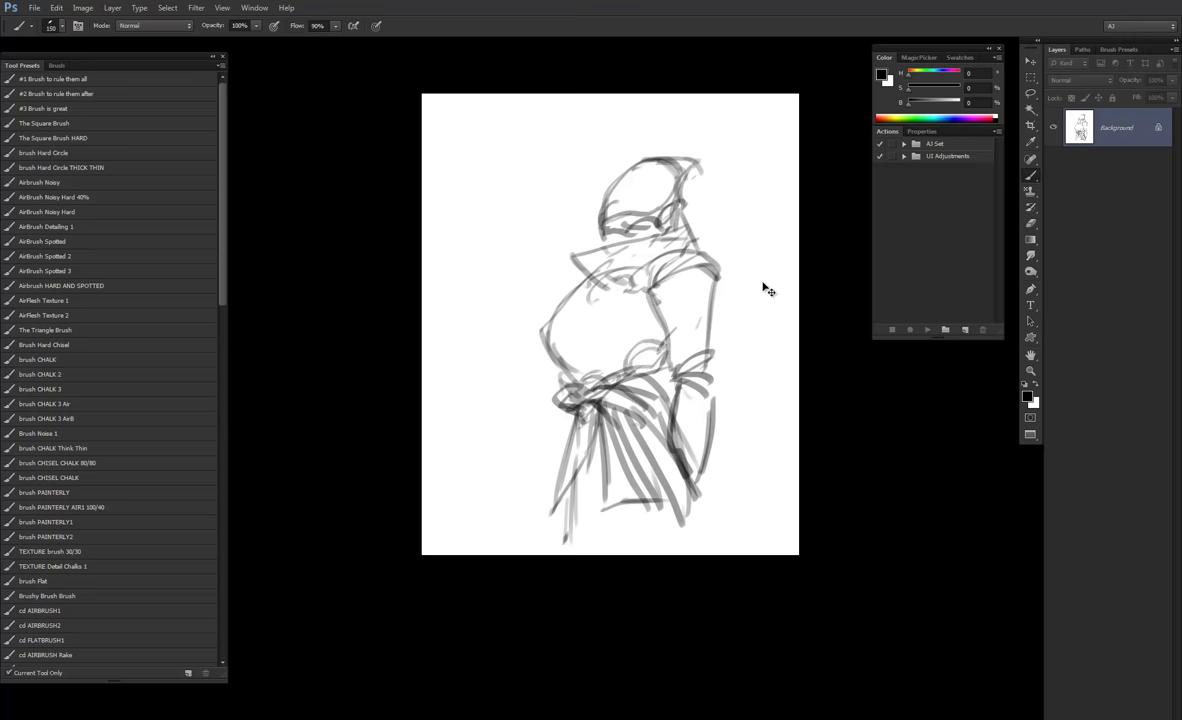
{"action": "key", "text": "ctrl+shift+h"}
Step: Sketch a long plume sweeping down from the back of the helmet with a 200 px brush
{"action": "key", "text": "bracketright"}
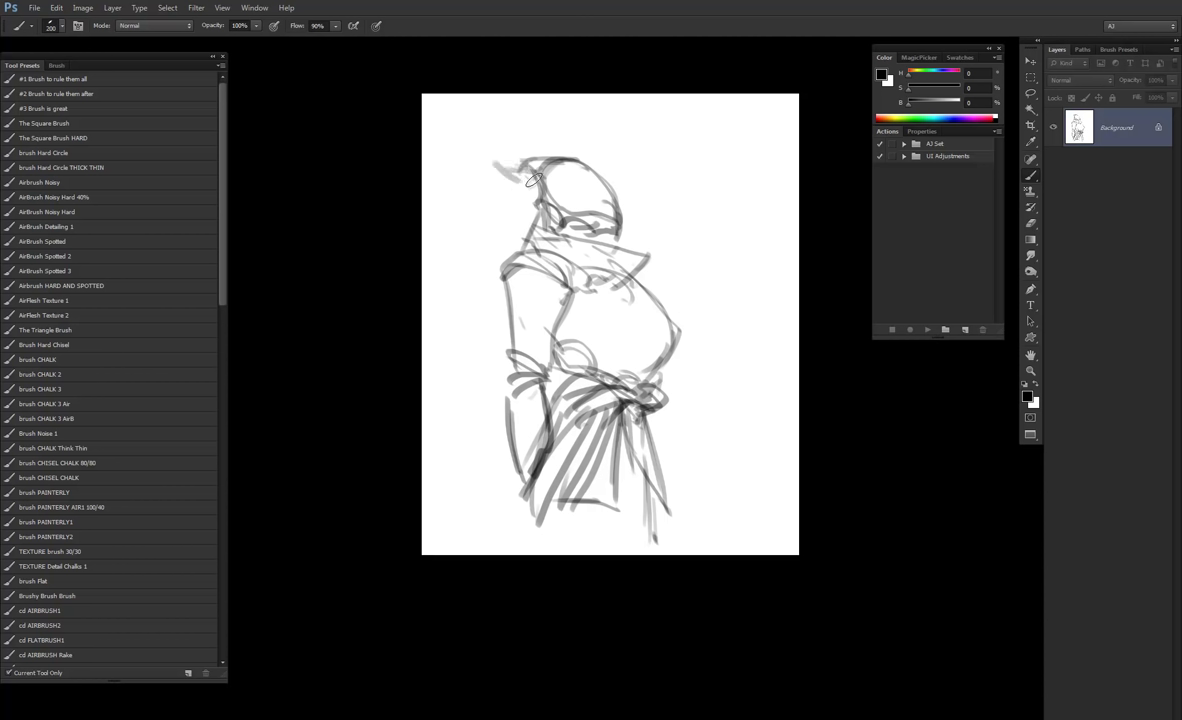
{"action": "mouse_move", "coordinate": [512, 181]}
{"action": "left_mouse_down"}
{"action": "mouse_move", "coordinate": [488, 145]}
{"action": "mouse_move", "coordinate": [362, 258]}
{"action": "left_mouse_up"}
{"action": "left_click_drag", "start_coordinate": [466, 162], "coordinate": [390, 340]}
{"action": "mouse_move", "coordinate": [470, 162]}
{"action": "left_mouse_down"}
{"action": "mouse_move", "coordinate": [425, 342]}
{"action": "mouse_move", "coordinate": [400, 344]}
{"action": "left_mouse_up"}
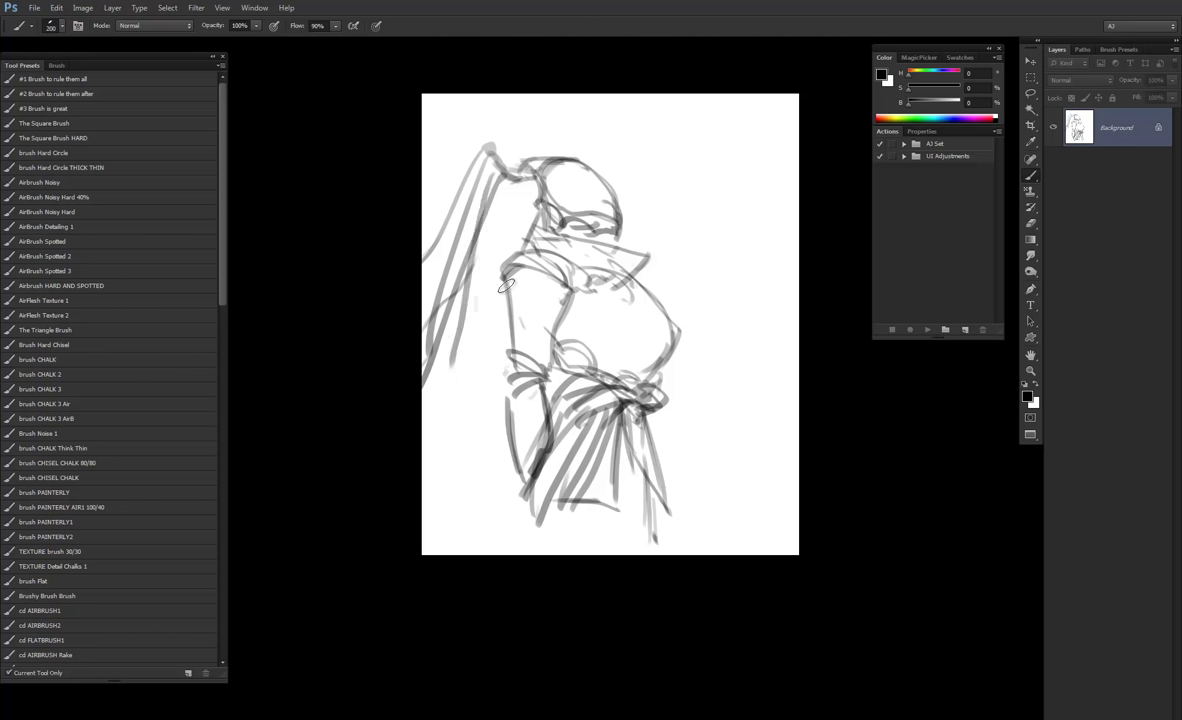
Step: Sketch the long cape folds falling from the shoulder behind the figure to the canvas's lower edge
{"action": "mouse_move", "coordinate": [510, 266]}
{"action": "left_mouse_down"}
{"action": "mouse_move", "coordinate": [422, 454]}
{"action": "mouse_move", "coordinate": [447, 487]}
{"action": "left_mouse_up"}
{"action": "left_click_drag", "start_coordinate": [506, 302], "coordinate": [452, 553]}
{"action": "left_click_drag", "start_coordinate": [497, 350], "coordinate": [484, 554]}
{"action": "left_click_drag", "start_coordinate": [459, 394], "coordinate": [422, 492]}
{"action": "left_click", "coordinate": [492, 516]}
{"action": "left_click_drag", "start_coordinate": [505, 435], "coordinate": [500, 554]}
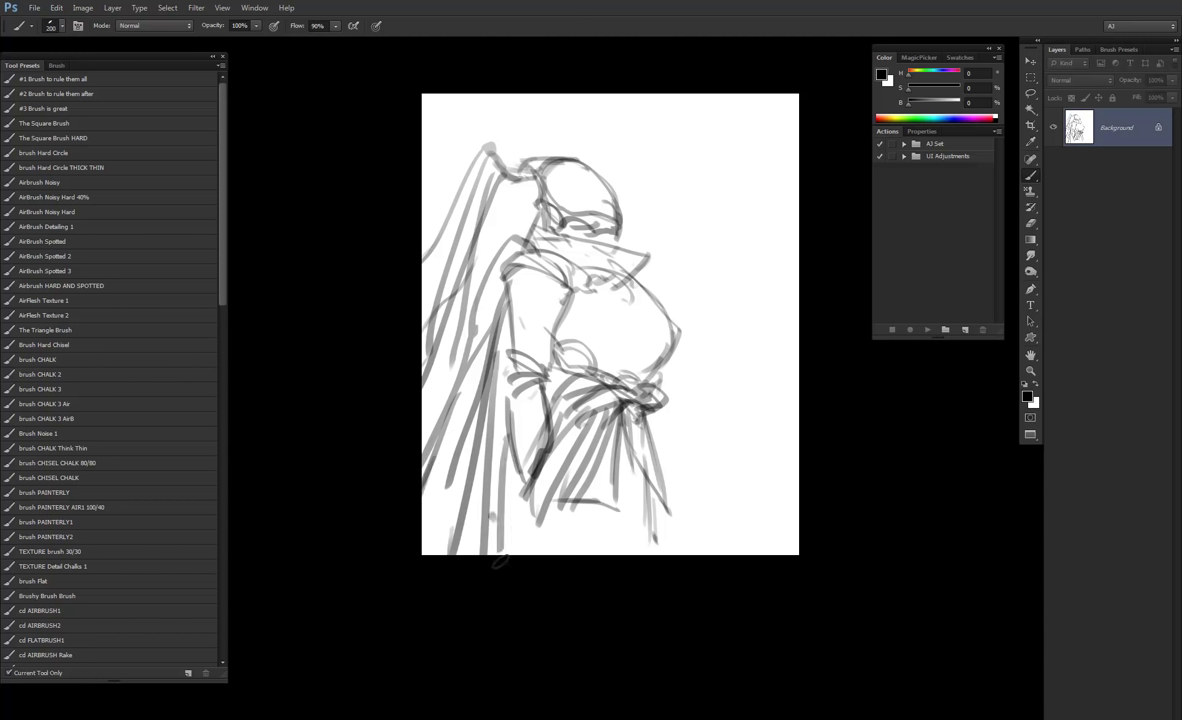
Step: Sketch the lowered hand, and a second forearm with a closed fist extending forward from the waist
{"action": "mouse_move", "coordinate": [544, 459]}
{"action": "left_mouse_down"}
{"action": "mouse_move", "coordinate": [553, 496]}
{"action": "mouse_move", "coordinate": [528, 493]}
{"action": "mouse_move", "coordinate": [525, 513]}
{"action": "mouse_move", "coordinate": [556, 506]}
{"action": "mouse_move", "coordinate": [526, 551]}
{"action": "left_mouse_up"}
{"action": "left_click_drag", "start_coordinate": [531, 549], "coordinate": [547, 541]}
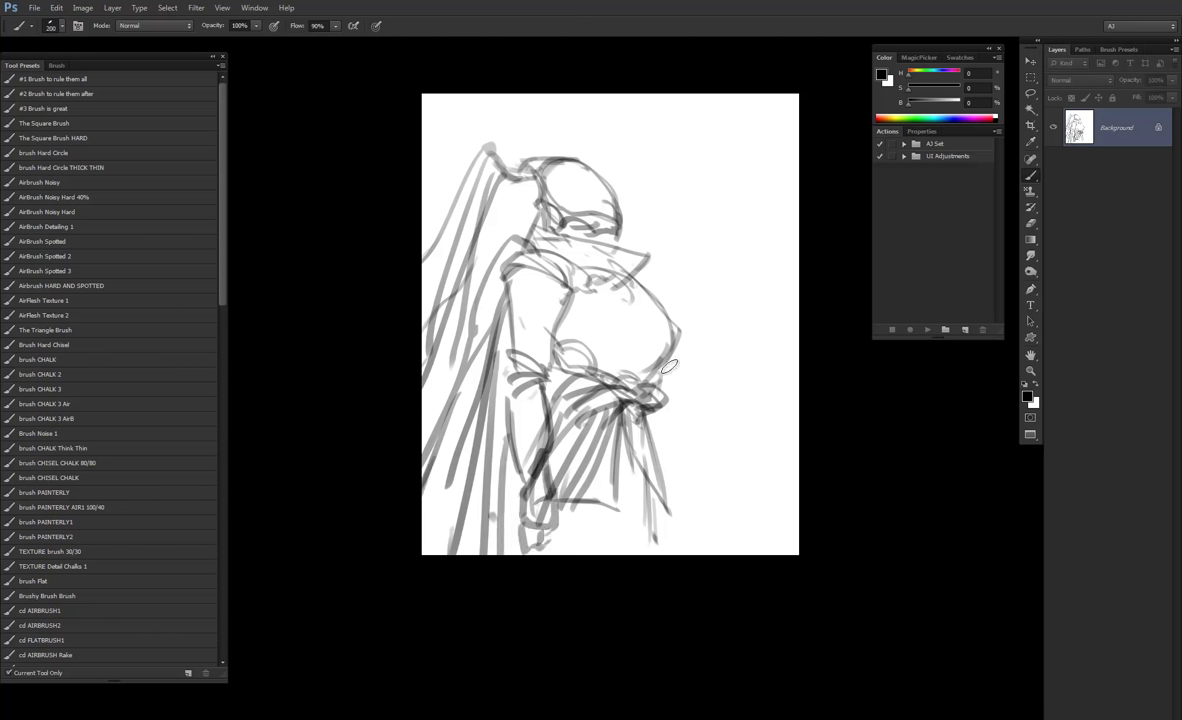
{"action": "mouse_move", "coordinate": [667, 367]}
{"action": "left_mouse_down"}
{"action": "mouse_move", "coordinate": [699, 373]}
{"action": "mouse_move", "coordinate": [688, 385]}
{"action": "mouse_move", "coordinate": [709, 345]}
{"action": "mouse_move", "coordinate": [727, 356]}
{"action": "mouse_move", "coordinate": [716, 344]}
{"action": "mouse_move", "coordinate": [730, 354]}
{"action": "mouse_move", "coordinate": [705, 373]}
{"action": "left_mouse_up"}
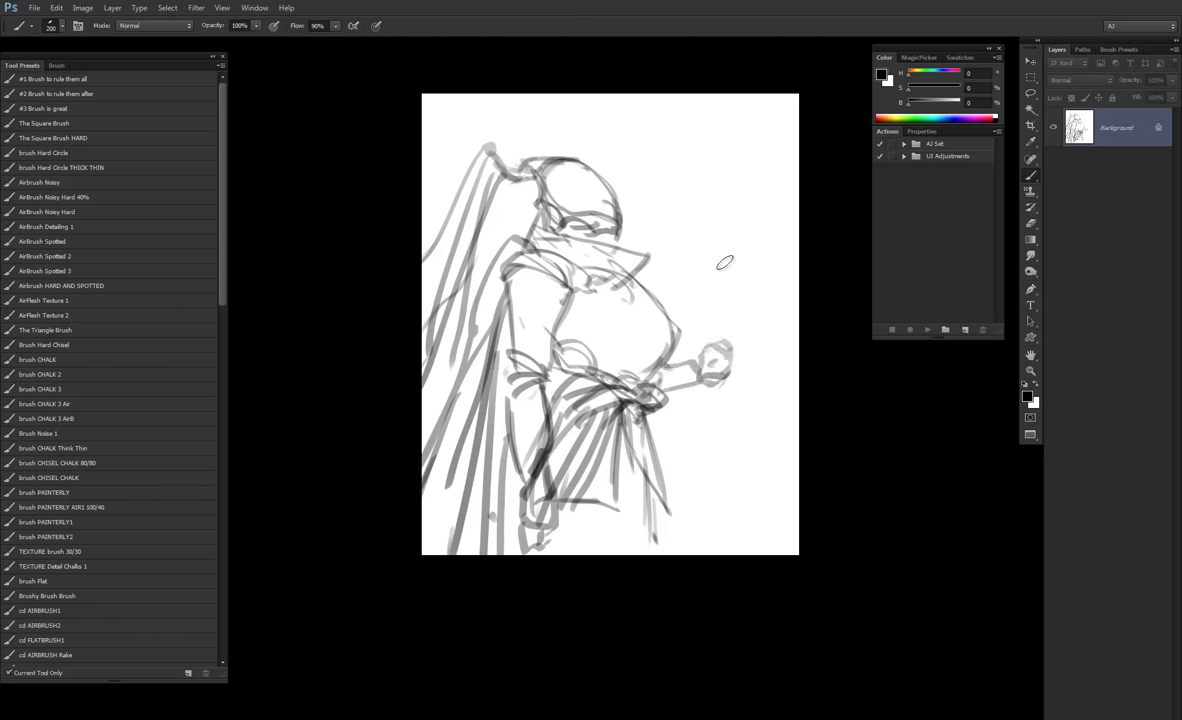
Step: Sketch an upright spear held in the fist, with a long broad blade and a shaft reaching the canvas's lower edge
{"action": "mouse_move", "coordinate": [706, 96]}
{"action": "left_mouse_down"}
{"action": "mouse_move", "coordinate": [691, 285]}
{"action": "mouse_move", "coordinate": [705, 325]}
{"action": "mouse_move", "coordinate": [746, 318]}
{"action": "left_mouse_up"}
{"action": "mouse_move", "coordinate": [729, 97]}
{"action": "left_mouse_down"}
{"action": "mouse_move", "coordinate": [746, 325]}
{"action": "mouse_move", "coordinate": [709, 444]}
{"action": "mouse_move", "coordinate": [711, 420]}
{"action": "mouse_move", "coordinate": [716, 508]}
{"action": "left_mouse_up"}
{"action": "left_click_drag", "start_coordinate": [721, 382], "coordinate": [712, 558]}
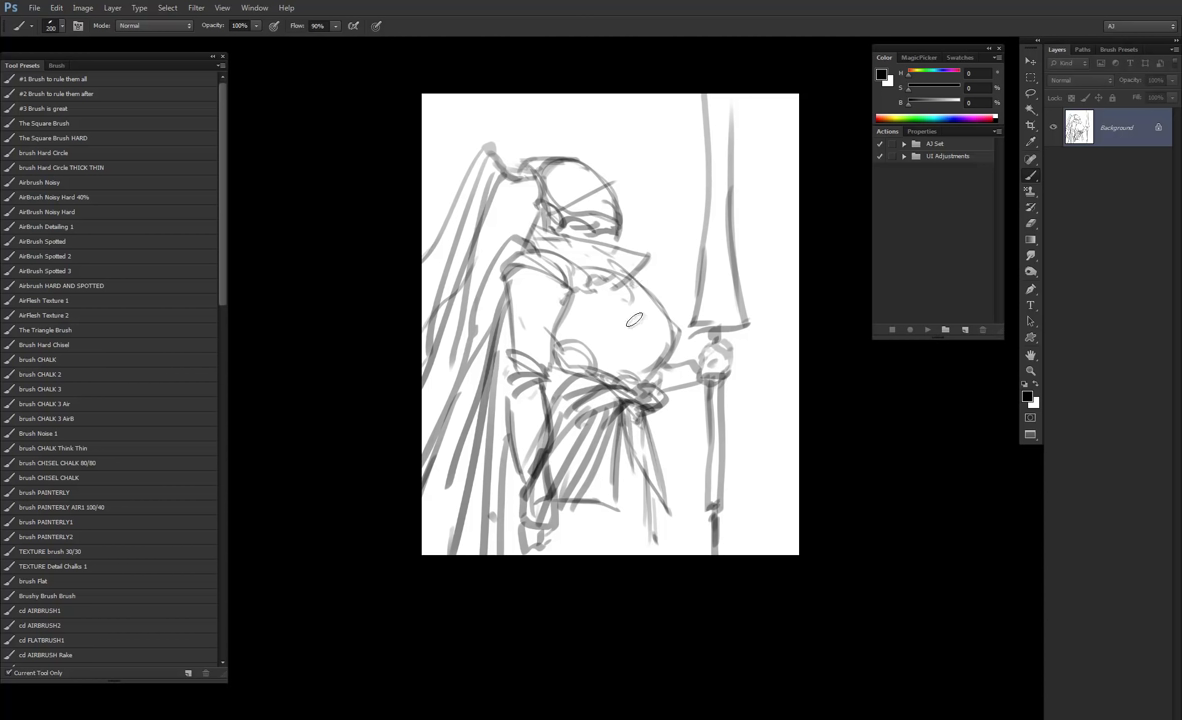
Step: Put a copy of the sketch on a new layer above the background and shade the lowered arm grey with a 400 px brush
{"action": "key", "text": "ctrl+shift+alt+n"}
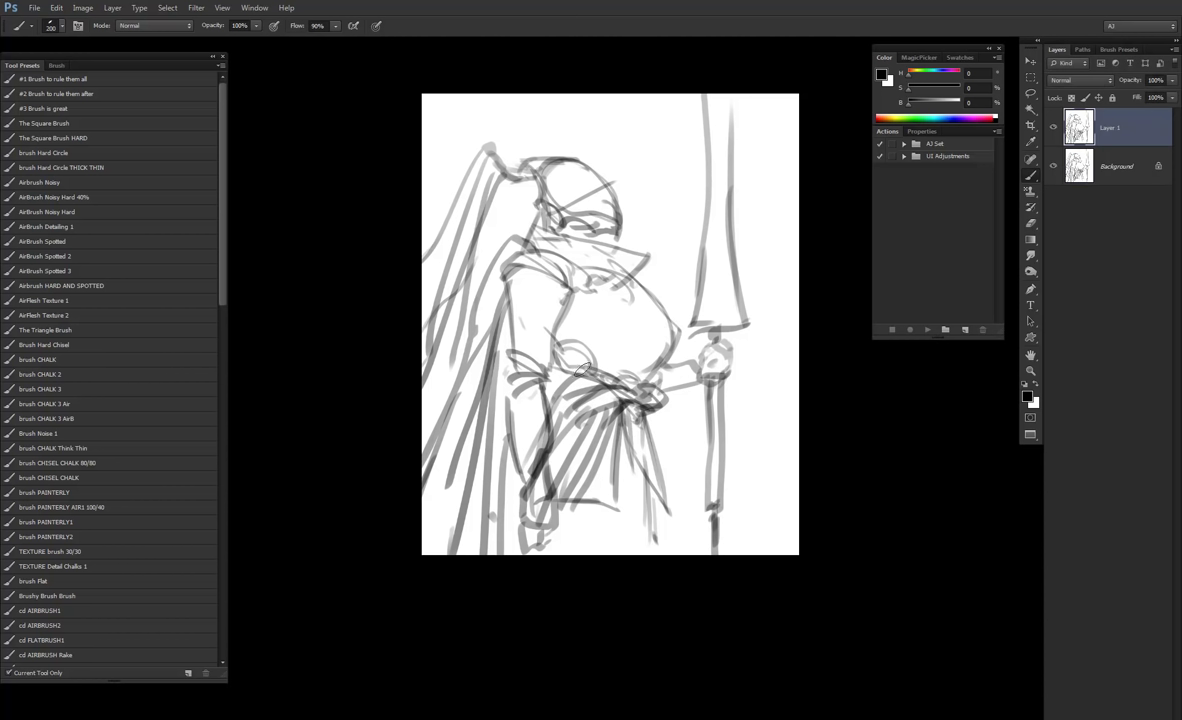
{"action": "key", "text": "bracketright"}
{"action": "key", "text": "bracketright"}
{"action": "key", "text": "bracketright"}
{"action": "key", "text": "bracketright"}
{"action": "key", "text": "bracketright"}
{"action": "key", "text": "bracketright"}
{"action": "key", "text": "bracketleft"}
{"action": "key", "text": "bracketleft"}
{"action": "key", "text": "bracketleft"}
{"action": "left_click_drag", "start_coordinate": [511, 276], "coordinate": [526, 350]}
{"action": "left_click_drag", "start_coordinate": [556, 288], "coordinate": [539, 359]}
{"action": "mouse_move", "coordinate": [554, 297]}
{"action": "left_mouse_down"}
{"action": "mouse_move", "coordinate": [542, 280]}
{"action": "mouse_move", "coordinate": [519, 455]}
{"action": "left_mouse_up"}
{"action": "left_click_drag", "start_coordinate": [516, 400], "coordinate": [518, 466]}
Step: Shade the shoulder, chest, helmet and collar with grey brush strokes
{"action": "mouse_move", "coordinate": [500, 365]}
{"action": "left_mouse_down"}
{"action": "mouse_move", "coordinate": [560, 292]}
{"action": "mouse_move", "coordinate": [522, 280]}
{"action": "mouse_move", "coordinate": [530, 350]}
{"action": "mouse_move", "coordinate": [590, 375]}
{"action": "mouse_move", "coordinate": [600, 262]}
{"action": "mouse_move", "coordinate": [612, 325]}
{"action": "mouse_move", "coordinate": [540, 300]}
{"action": "mouse_move", "coordinate": [630, 375]}
{"action": "mouse_move", "coordinate": [578, 285]}
{"action": "mouse_move", "coordinate": [560, 305]}
{"action": "mouse_move", "coordinate": [525, 300]}
{"action": "mouse_move", "coordinate": [568, 363]}
{"action": "mouse_move", "coordinate": [552, 252]}
{"action": "mouse_move", "coordinate": [578, 258]}
{"action": "mouse_move", "coordinate": [541, 240]}
{"action": "mouse_move", "coordinate": [576, 253]}
{"action": "left_mouse_up"}
{"action": "mouse_move", "coordinate": [551, 168]}
{"action": "left_mouse_down"}
{"action": "mouse_move", "coordinate": [555, 218]}
{"action": "mouse_move", "coordinate": [563, 191]}
{"action": "mouse_move", "coordinate": [536, 190]}
{"action": "mouse_move", "coordinate": [567, 207]}
{"action": "left_mouse_up"}
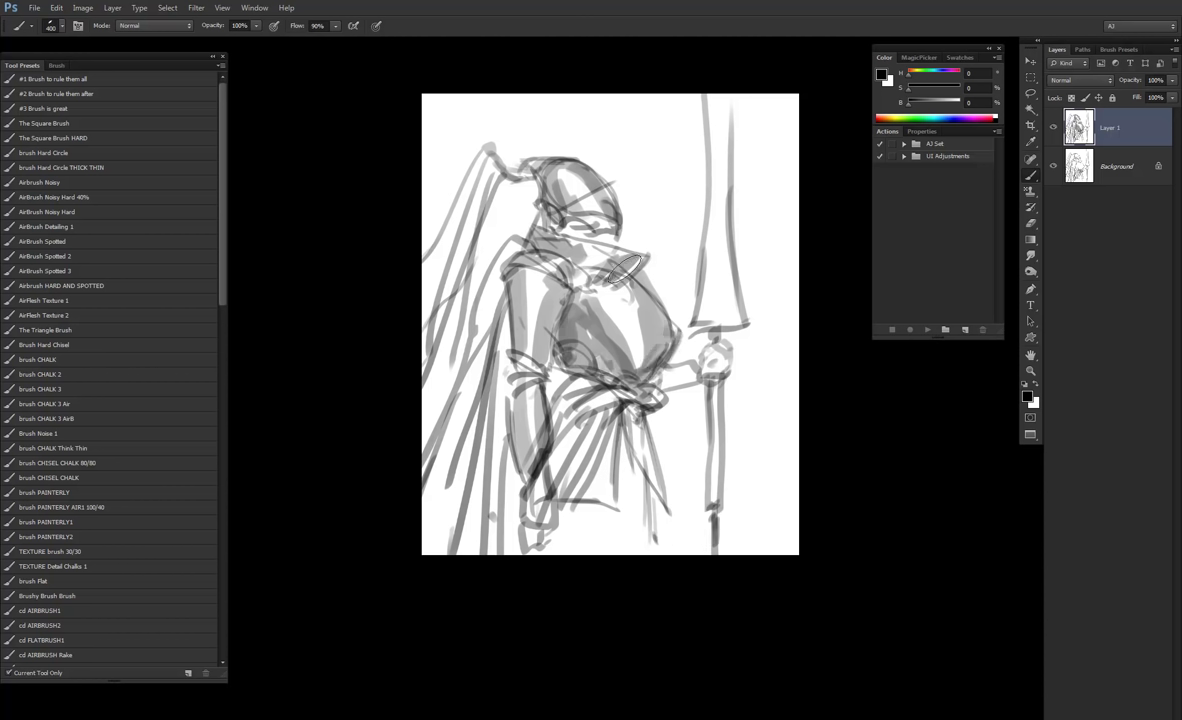
{"action": "left_click_drag", "start_coordinate": [633, 267], "coordinate": [624, 270]}
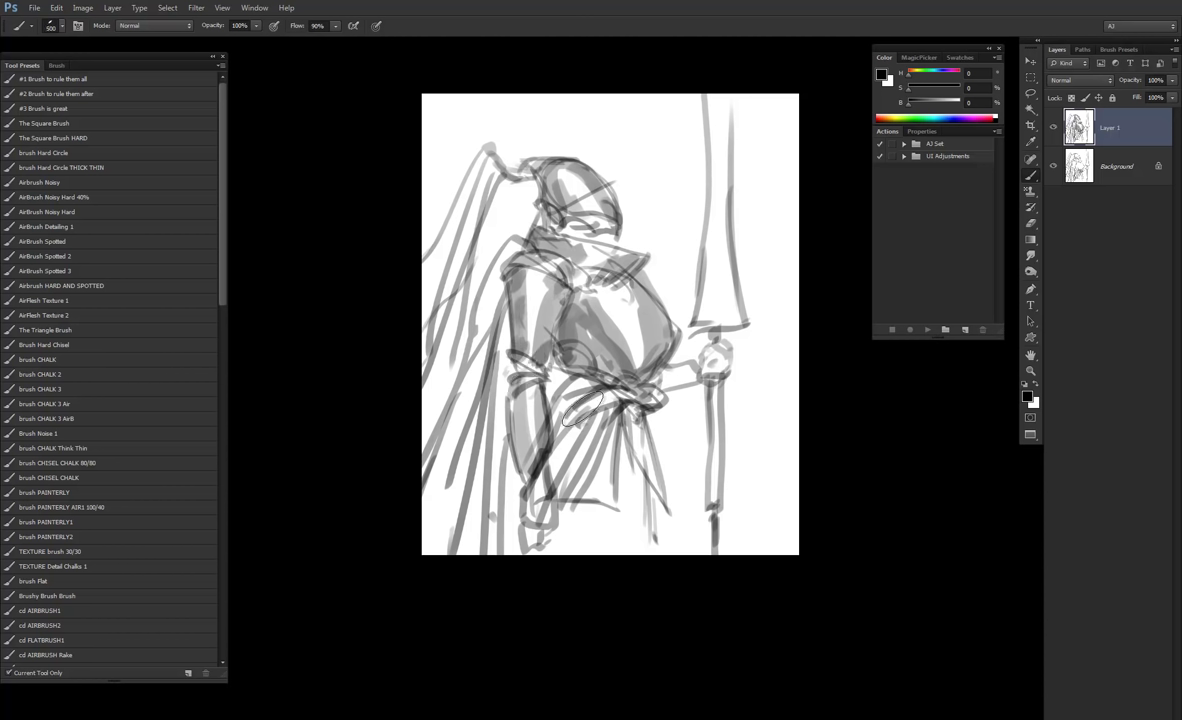
Step: Block in the skirt and waist cloth with dark grey strokes
{"action": "key", "text": "bracketright"}
{"action": "key", "text": "bracketright"}
{"action": "mouse_move", "coordinate": [563, 415]}
{"action": "left_mouse_down"}
{"action": "mouse_move", "coordinate": [564, 480]}
{"action": "mouse_move", "coordinate": [580, 452]}
{"action": "mouse_move", "coordinate": [592, 481]}
{"action": "mouse_move", "coordinate": [604, 440]}
{"action": "mouse_move", "coordinate": [611, 452]}
{"action": "mouse_move", "coordinate": [610, 407]}
{"action": "mouse_move", "coordinate": [639, 421]}
{"action": "mouse_move", "coordinate": [649, 476]}
{"action": "mouse_move", "coordinate": [659, 395]}
{"action": "mouse_move", "coordinate": [607, 434]}
{"action": "left_mouse_up"}
{"action": "key", "text": "bracketleft"}
{"action": "key", "text": "bracketleft"}
{"action": "mouse_move", "coordinate": [590, 383]}
{"action": "left_mouse_down"}
{"action": "mouse_move", "coordinate": [515, 385]}
{"action": "mouse_move", "coordinate": [540, 462]}
{"action": "mouse_move", "coordinate": [594, 523]}
{"action": "mouse_move", "coordinate": [530, 470]}
{"action": "mouse_move", "coordinate": [525, 490]}
{"action": "mouse_move", "coordinate": [560, 470]}
{"action": "mouse_move", "coordinate": [571, 526]}
{"action": "mouse_move", "coordinate": [525, 490]}
{"action": "mouse_move", "coordinate": [565, 460]}
{"action": "mouse_move", "coordinate": [548, 445]}
{"action": "left_mouse_up"}
Step: Block in the cape and helmet plume in dark grey with a 500 px brush, and shade the lower skirt and spear blade
{"action": "key", "text": "]"}
{"action": "mouse_move", "coordinate": [517, 250]}
{"action": "left_mouse_down"}
{"action": "mouse_move", "coordinate": [485, 305]}
{"action": "mouse_move", "coordinate": [490, 355]}
{"action": "left_mouse_up"}
{"action": "mouse_move", "coordinate": [494, 298]}
{"action": "left_mouse_down"}
{"action": "mouse_move", "coordinate": [440, 510]}
{"action": "mouse_move", "coordinate": [465, 415]}
{"action": "mouse_move", "coordinate": [448, 428]}
{"action": "mouse_move", "coordinate": [429, 492]}
{"action": "mouse_move", "coordinate": [469, 404]}
{"action": "mouse_move", "coordinate": [461, 563]}
{"action": "mouse_move", "coordinate": [494, 413]}
{"action": "mouse_move", "coordinate": [480, 470]}
{"action": "mouse_move", "coordinate": [487, 541]}
{"action": "mouse_move", "coordinate": [497, 452]}
{"action": "mouse_move", "coordinate": [496, 478]}
{"action": "mouse_move", "coordinate": [486, 325]}
{"action": "mouse_move", "coordinate": [446, 512]}
{"action": "mouse_move", "coordinate": [464, 453]}
{"action": "mouse_move", "coordinate": [492, 485]}
{"action": "mouse_move", "coordinate": [490, 412]}
{"action": "mouse_move", "coordinate": [487, 545]}
{"action": "mouse_move", "coordinate": [498, 280]}
{"action": "mouse_move", "coordinate": [513, 250]}
{"action": "mouse_move", "coordinate": [480, 188]}
{"action": "mouse_move", "coordinate": [501, 162]}
{"action": "mouse_move", "coordinate": [463, 195]}
{"action": "mouse_move", "coordinate": [444, 265]}
{"action": "mouse_move", "coordinate": [486, 190]}
{"action": "mouse_move", "coordinate": [442, 318]}
{"action": "mouse_move", "coordinate": [442, 265]}
{"action": "mouse_move", "coordinate": [472, 190]}
{"action": "mouse_move", "coordinate": [432, 265]}
{"action": "mouse_move", "coordinate": [441, 295]}
{"action": "mouse_move", "coordinate": [424, 395]}
{"action": "mouse_move", "coordinate": [424, 436]}
{"action": "mouse_move", "coordinate": [458, 228]}
{"action": "mouse_move", "coordinate": [489, 172]}
{"action": "left_mouse_up"}
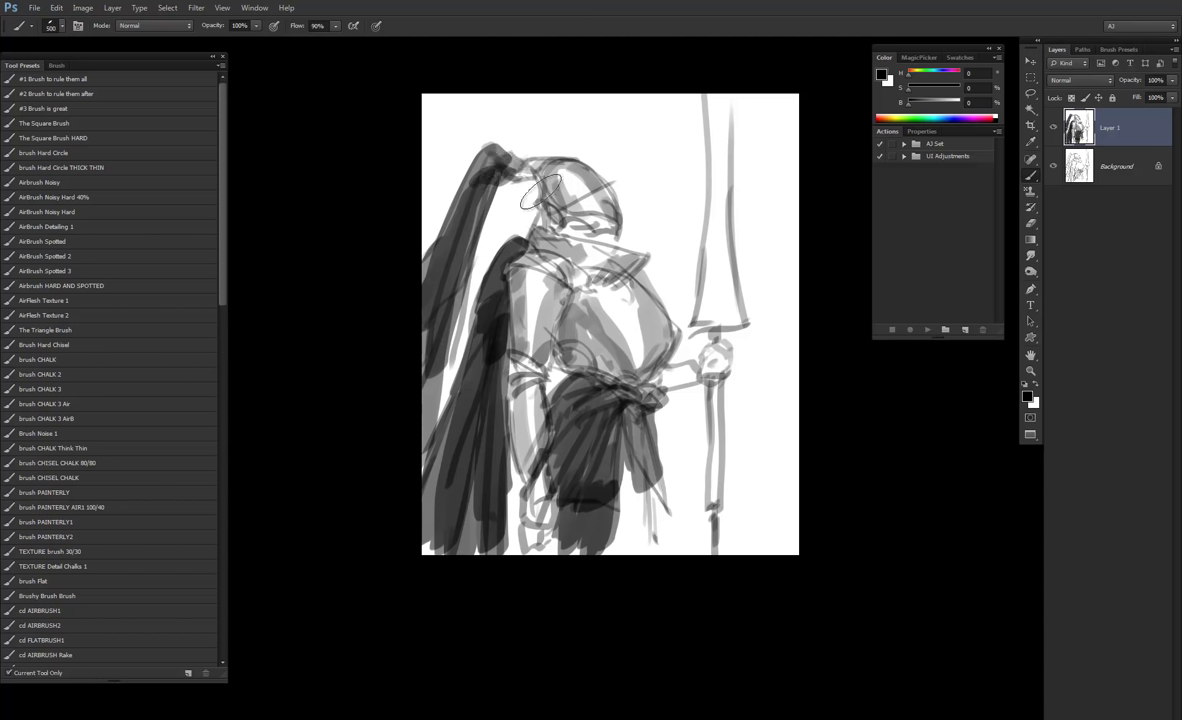
{"action": "left_click_drag", "start_coordinate": [592, 445], "coordinate": [612, 548]}
{"action": "mouse_move", "coordinate": [712, 100]}
{"action": "left_mouse_down"}
{"action": "mouse_move", "coordinate": [709, 218]}
{"action": "mouse_move", "coordinate": [730, 233]}
{"action": "mouse_move", "coordinate": [745, 325]}
{"action": "left_mouse_up"}
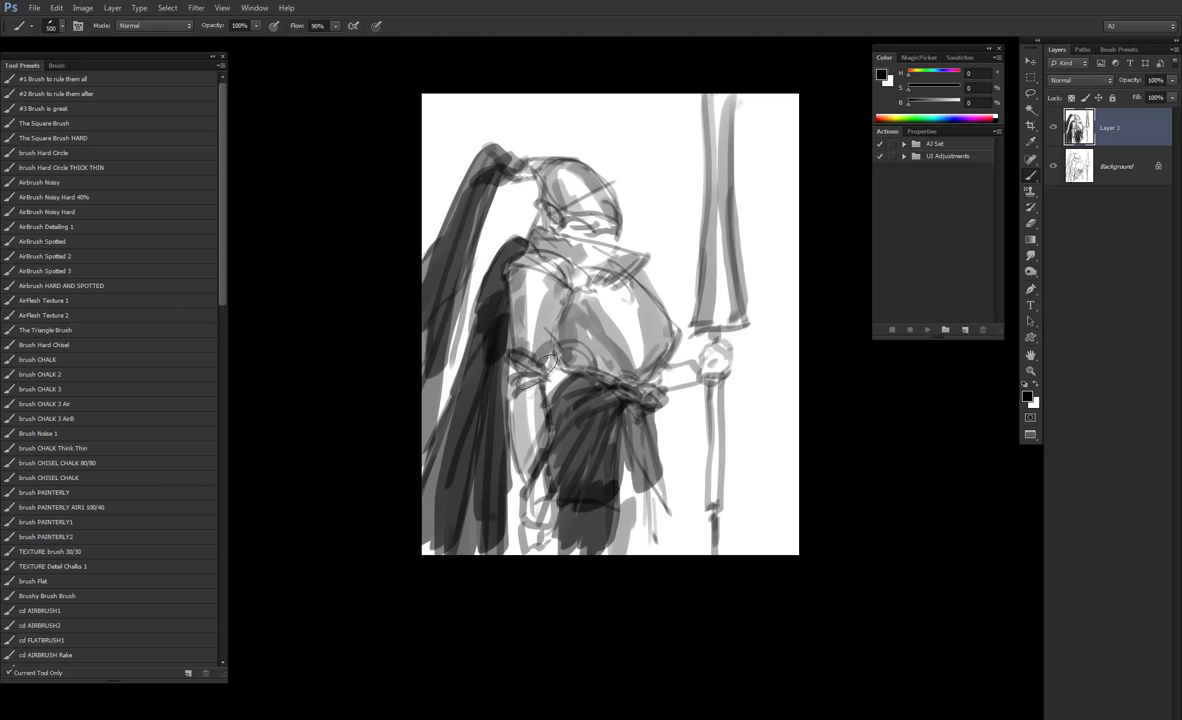
Step: Darken the helmet's eye slit and the elbow cuff with a 175 px brush
{"action": "key", "text": "bracketleft"}
{"action": "key", "text": "bracketleft"}
{"action": "key", "text": "bracketleft"}
{"action": "key", "text": "bracketleft"}
{"action": "key", "text": "bracketleft"}
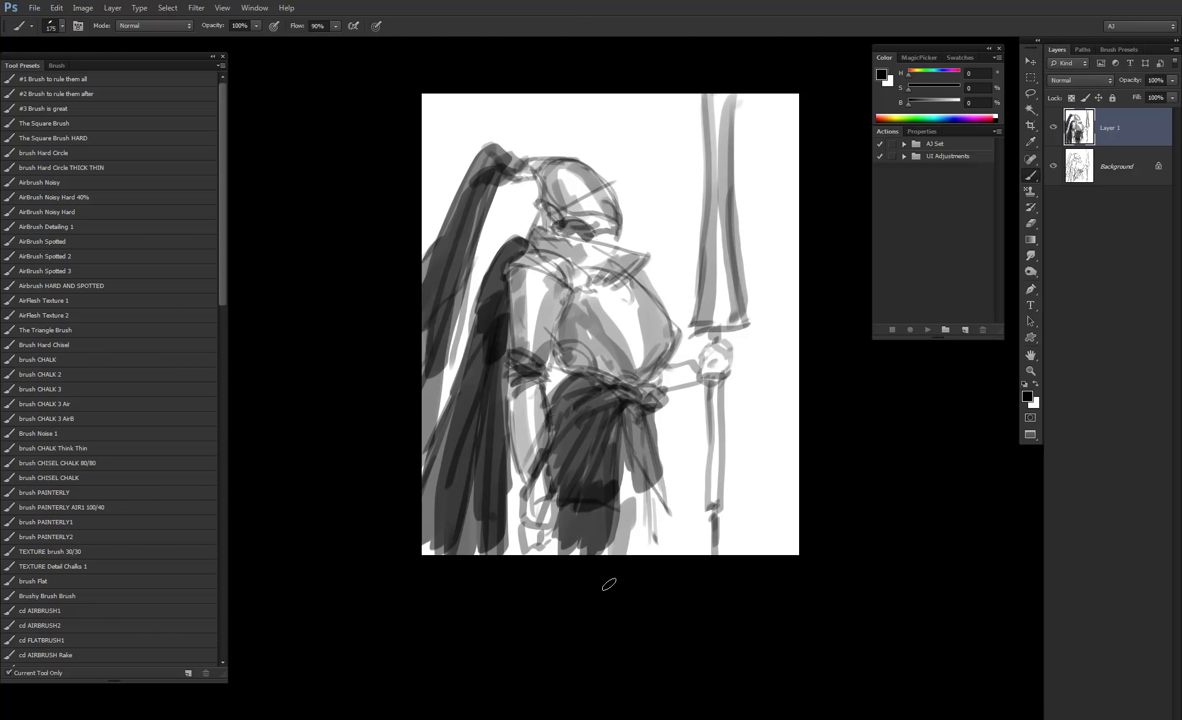
Step: Hide Layer 1 and duplicate the Background layer
{"action": "left_click", "coordinate": [1053, 127]}
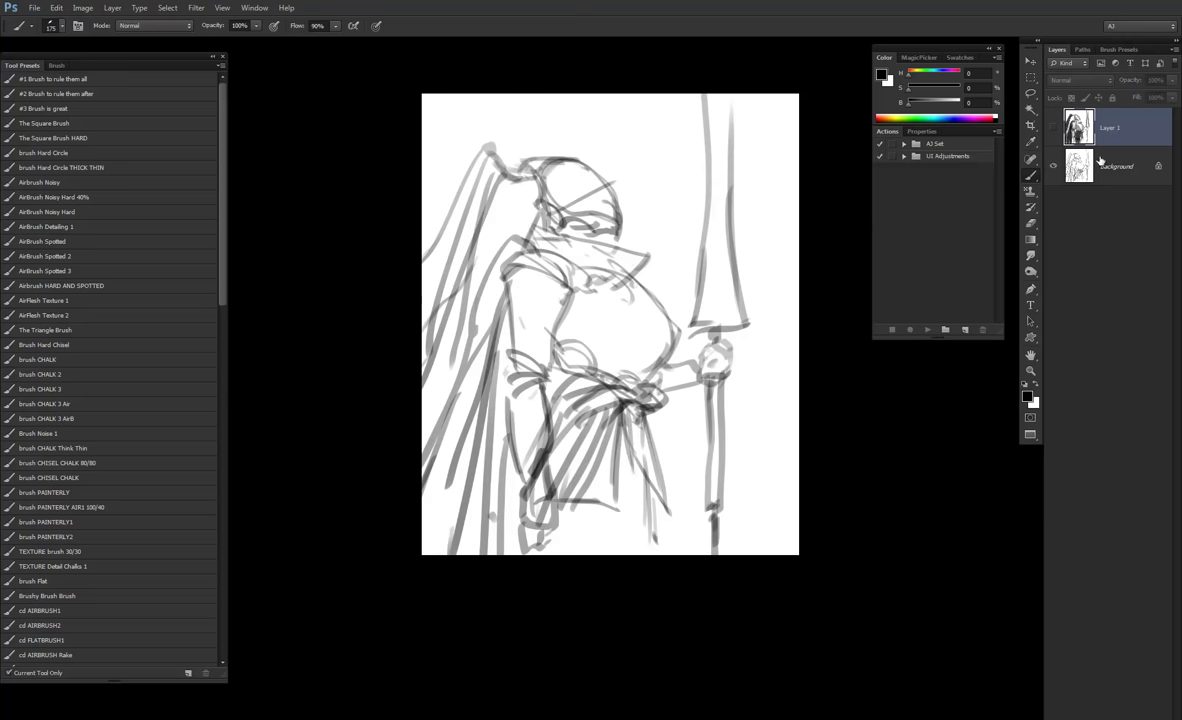
{"action": "left_click", "coordinate": [1090, 168]}
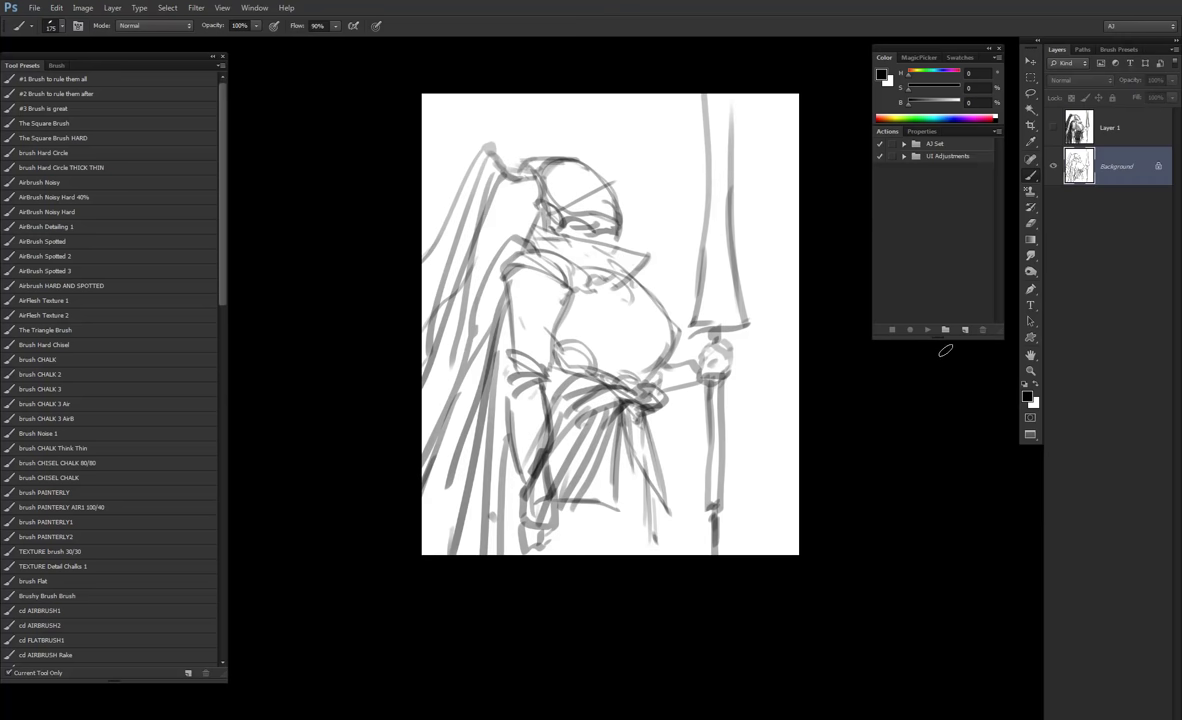
{"action": "key", "text": "ctrl+j"}
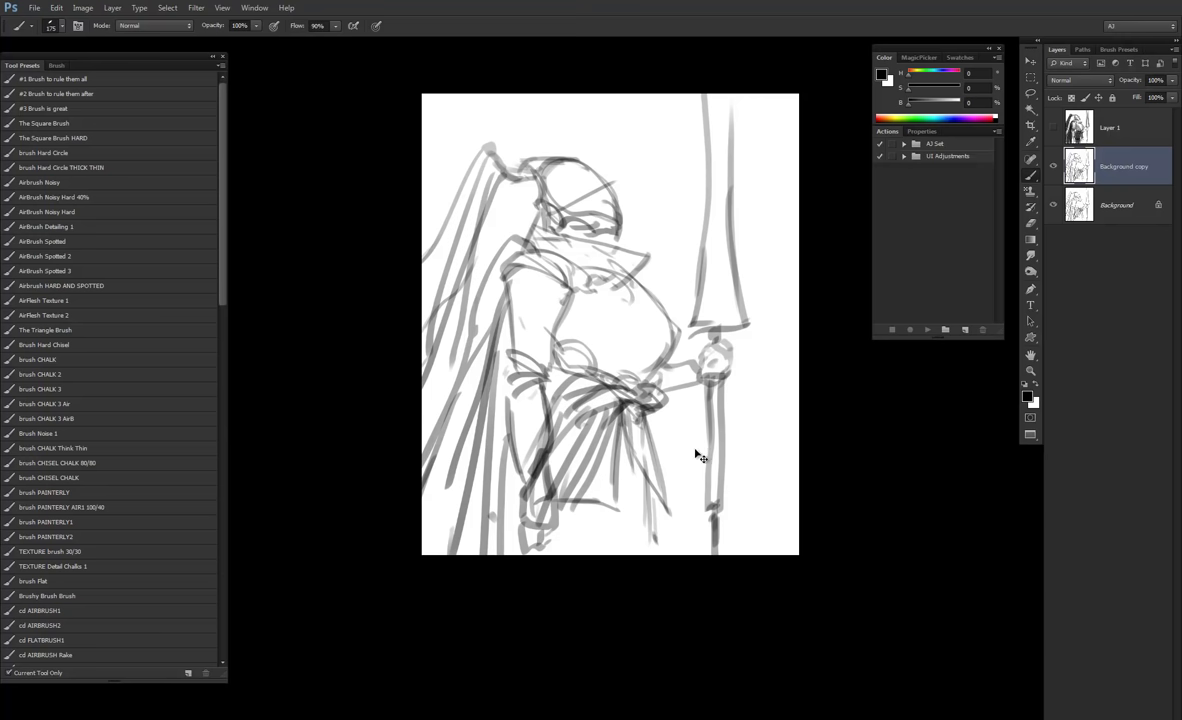
Step: Colorize the duplicated layer with Hue/Saturation, using a muted green hue, saturation 7 and lightness -80
{"action": "key", "text": "ctrl+u"}
{"action": "left_click_drag", "start_coordinate": [750, 402], "coordinate": [701, 405]}
{"action": "left_click", "coordinate": [886, 420]}
{"action": "left_click_drag", "start_coordinate": [689, 345], "coordinate": [743, 352]}
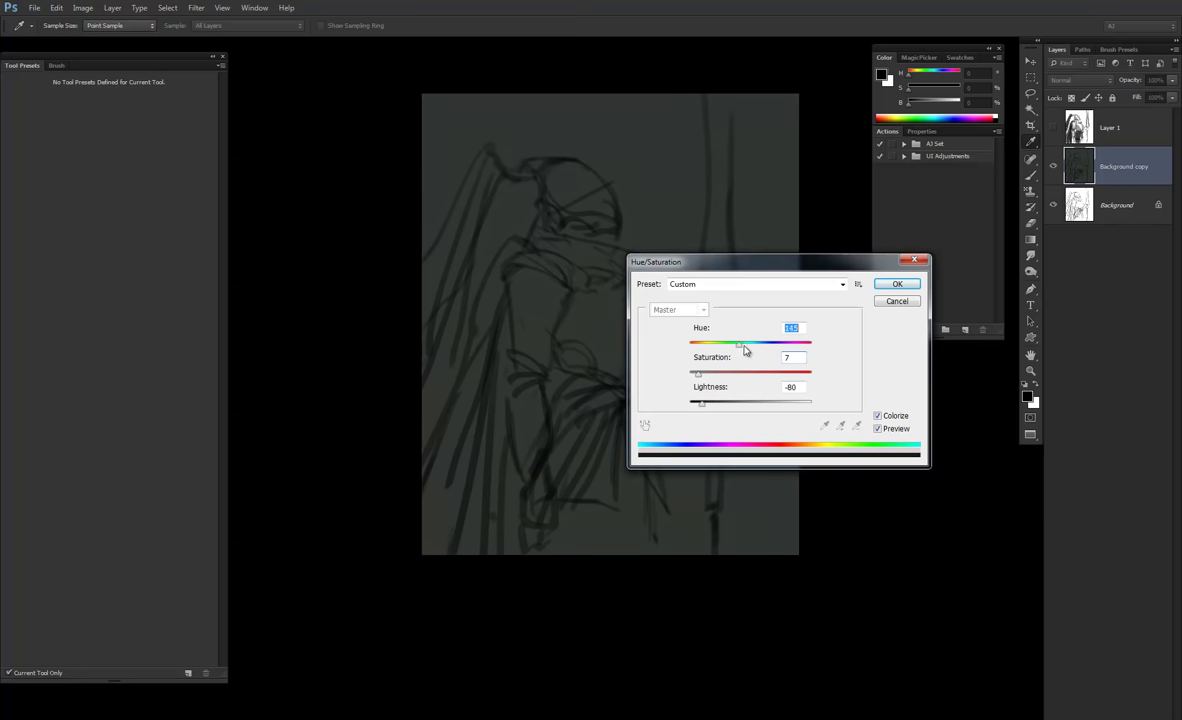
{"action": "left_click_drag", "start_coordinate": [740, 261], "coordinate": [920, 388]}
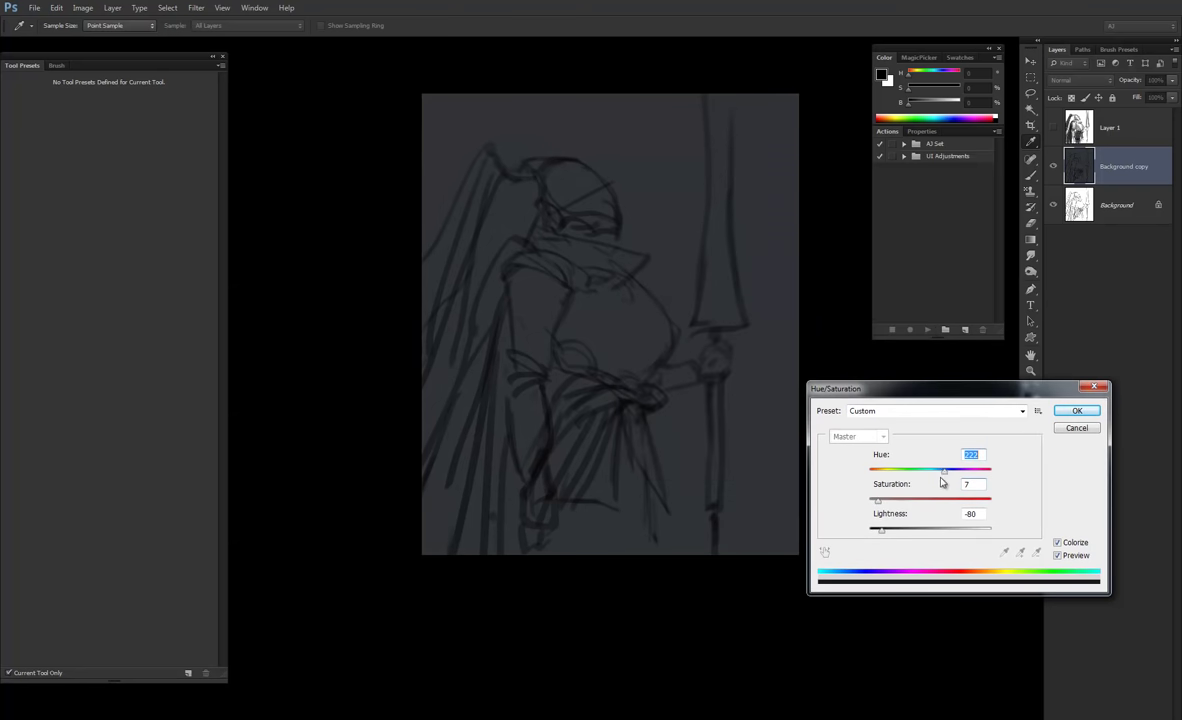
{"action": "left_click_drag", "start_coordinate": [927, 477], "coordinate": [896, 476]}
{"action": "key", "text": "Return"}
Step: Darken the duplicated layer slightly with another Hue/Saturation lightness adjustment
{"action": "key", "text": "b"}
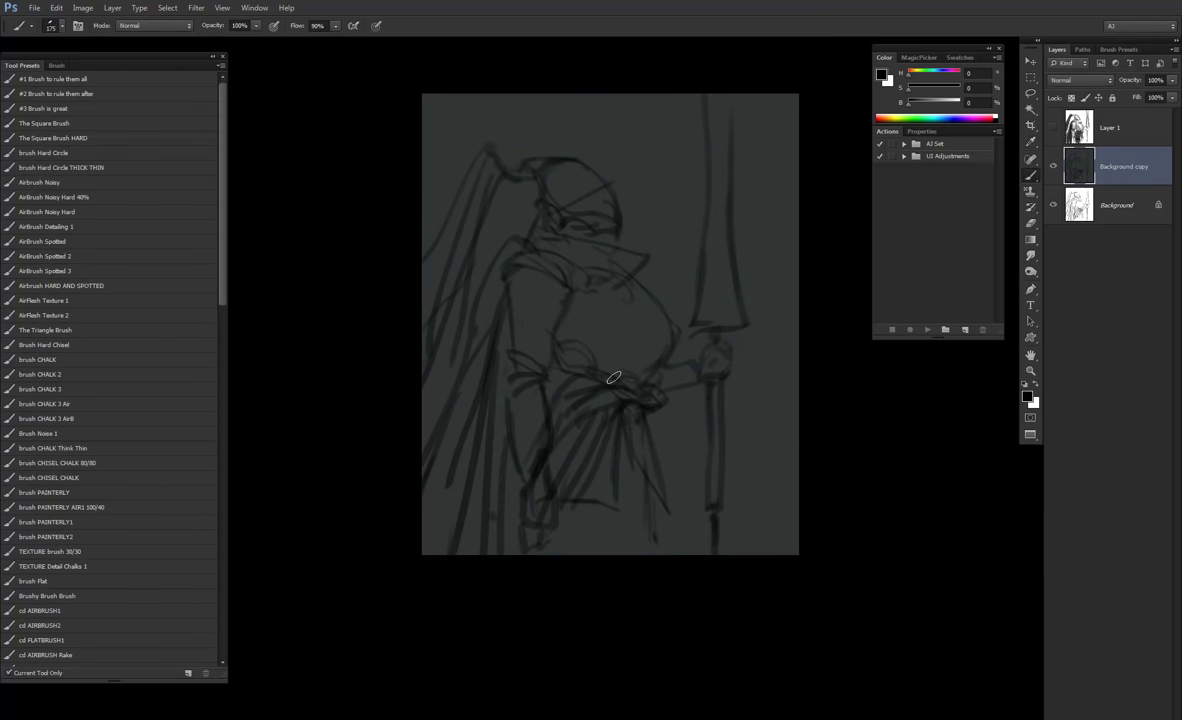
{"action": "key", "text": "i"}
{"action": "key", "text": "ctrl+u"}
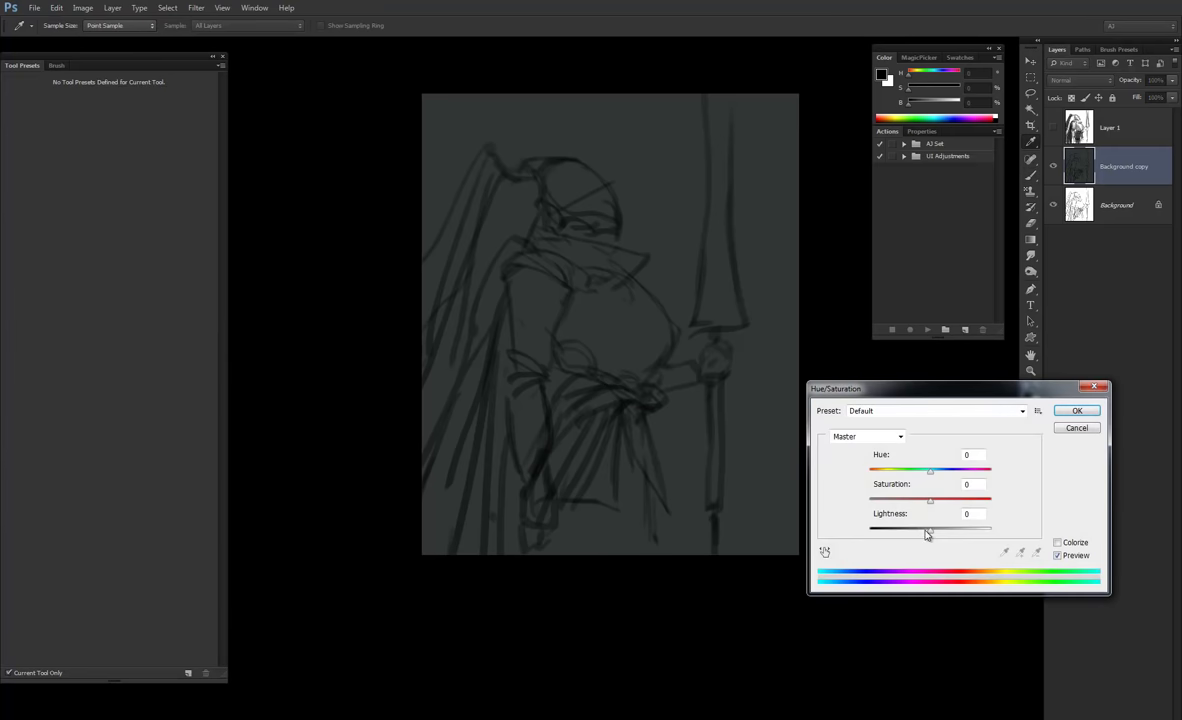
{"action": "left_click_drag", "start_coordinate": [927, 533], "coordinate": [922, 535]}
{"action": "left_click", "coordinate": [1077, 410]}
Step: Paint the skirt and hanging waist cloth black with a 300 px brush on the darkened layer
{"action": "key", "text": "b"}
{"action": "mouse_move", "coordinate": [568, 387]}
{"action": "left_mouse_down"}
{"action": "mouse_move", "coordinate": [556, 468]}
{"action": "mouse_move", "coordinate": [575, 515]}
{"action": "mouse_move", "coordinate": [589, 482]}
{"action": "mouse_move", "coordinate": [581, 527]}
{"action": "mouse_move", "coordinate": [562, 545]}
{"action": "mouse_move", "coordinate": [583, 493]}
{"action": "mouse_move", "coordinate": [586, 553]}
{"action": "mouse_move", "coordinate": [619, 410]}
{"action": "mouse_move", "coordinate": [605, 402]}
{"action": "mouse_move", "coordinate": [623, 393]}
{"action": "mouse_move", "coordinate": [567, 518]}
{"action": "left_mouse_up"}
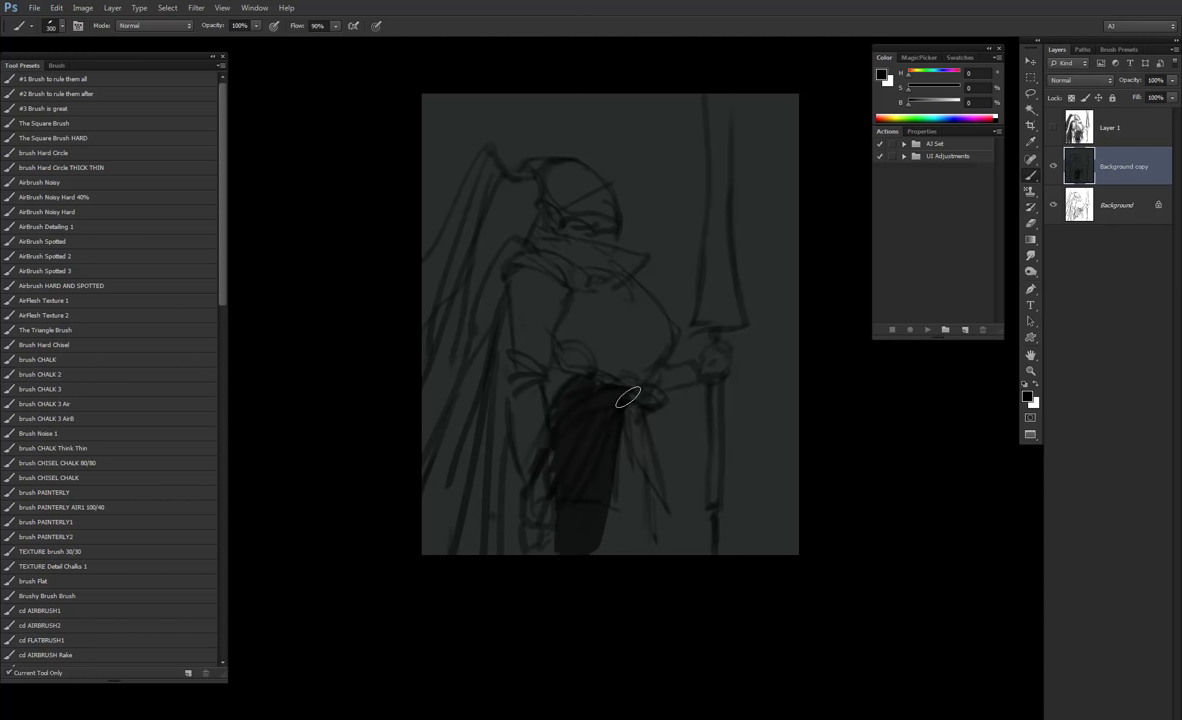
{"action": "mouse_move", "coordinate": [628, 406]}
{"action": "left_mouse_down"}
{"action": "mouse_move", "coordinate": [658, 408]}
{"action": "mouse_move", "coordinate": [640, 425]}
{"action": "mouse_move", "coordinate": [651, 489]}
{"action": "left_mouse_up"}
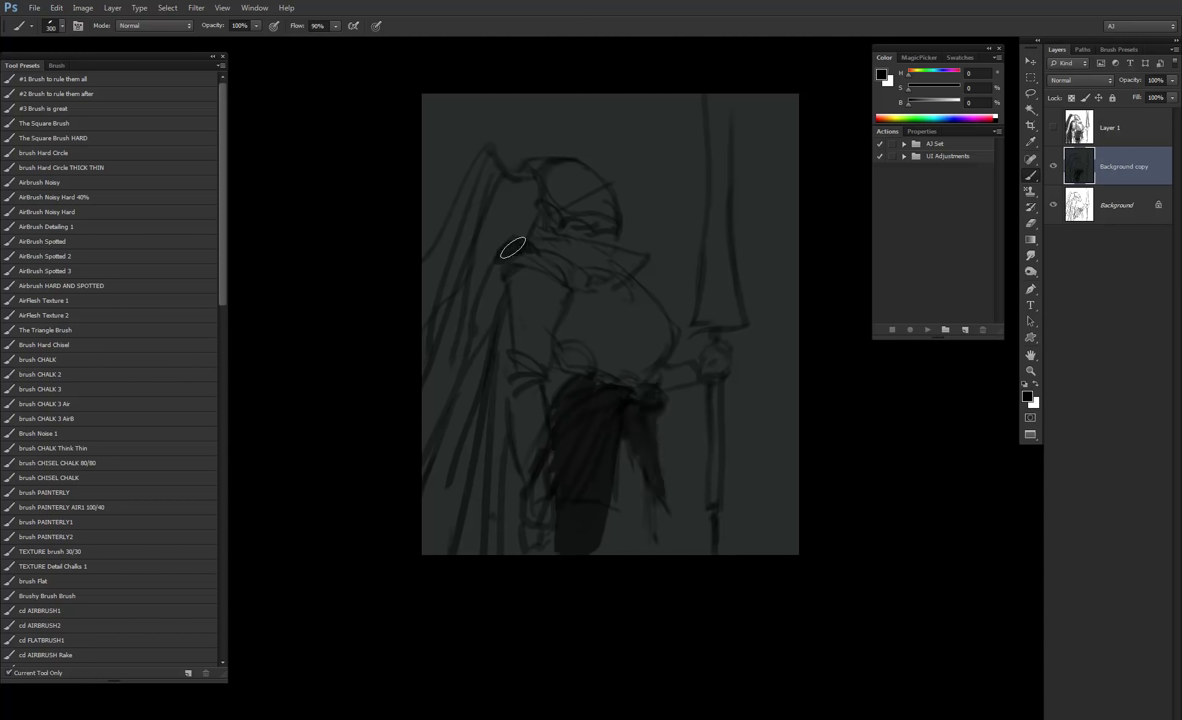
Step: Fill the cape from the shoulder down with black strokes, using a 500 px brush for its wide lower part
{"action": "mouse_move", "coordinate": [517, 251]}
{"action": "left_mouse_down"}
{"action": "mouse_move", "coordinate": [480, 324]}
{"action": "mouse_move", "coordinate": [503, 322]}
{"action": "mouse_move", "coordinate": [498, 286]}
{"action": "mouse_move", "coordinate": [481, 325]}
{"action": "mouse_move", "coordinate": [492, 397]}
{"action": "mouse_move", "coordinate": [500, 338]}
{"action": "mouse_move", "coordinate": [496, 402]}
{"action": "mouse_move", "coordinate": [444, 474]}
{"action": "mouse_move", "coordinate": [466, 378]}
{"action": "mouse_move", "coordinate": [428, 533]}
{"action": "mouse_move", "coordinate": [472, 414]}
{"action": "mouse_move", "coordinate": [459, 499]}
{"action": "mouse_move", "coordinate": [469, 512]}
{"action": "mouse_move", "coordinate": [492, 406]}
{"action": "mouse_move", "coordinate": [488, 537]}
{"action": "mouse_move", "coordinate": [492, 423]}
{"action": "mouse_move", "coordinate": [492, 546]}
{"action": "mouse_move", "coordinate": [503, 479]}
{"action": "mouse_move", "coordinate": [502, 553]}
{"action": "left_mouse_up"}
{"action": "key", "text": "bracketright"}
{"action": "key", "text": "bracketright"}
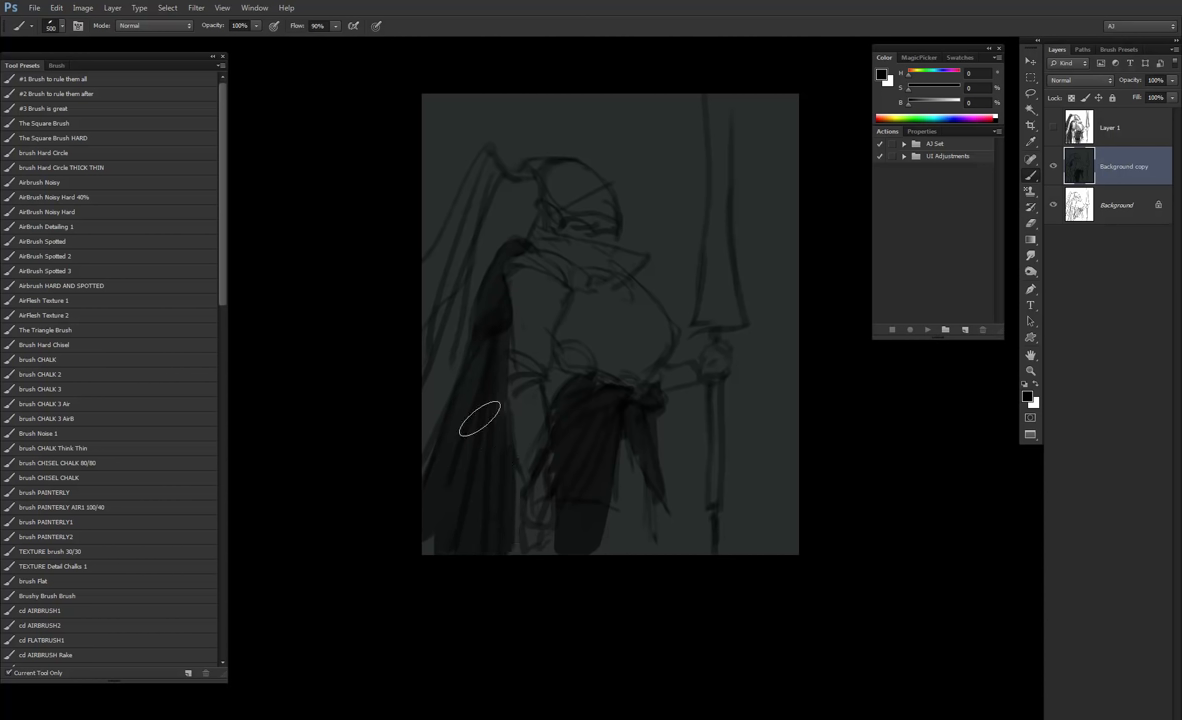
{"action": "left_click_drag", "start_coordinate": [471, 390], "coordinate": [417, 539]}
{"action": "left_click_drag", "start_coordinate": [428, 478], "coordinate": [446, 536]}
Step: Fill the helmet plume with black strokes, starting at its base with a 175 px brush and widening it to 300 px
{"action": "key", "text": "["}
{"action": "key", "text": "["}
{"action": "key", "text": "["}
{"action": "key", "text": "["}
{"action": "key", "text": "["}
{"action": "key", "text": "["}
{"action": "key", "text": "["}
{"action": "key", "text": "["}
{"action": "key", "text": "["}
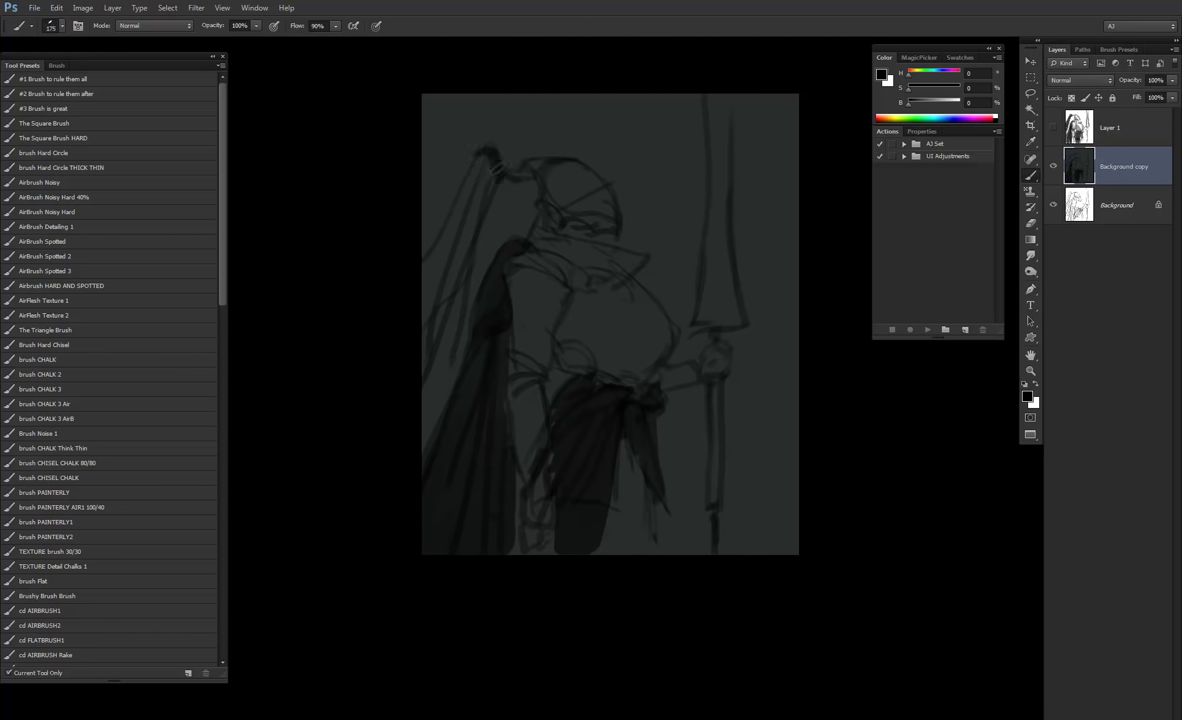
{"action": "key", "text": "bracketright"}
{"action": "mouse_move", "coordinate": [481, 162]}
{"action": "left_mouse_down"}
{"action": "mouse_move", "coordinate": [467, 251]}
{"action": "mouse_move", "coordinate": [456, 228]}
{"action": "mouse_move", "coordinate": [440, 244]}
{"action": "mouse_move", "coordinate": [460, 227]}
{"action": "mouse_move", "coordinate": [431, 328]}
{"action": "mouse_move", "coordinate": [425, 280]}
{"action": "left_mouse_up"}
{"action": "mouse_move", "coordinate": [433, 338]}
{"action": "left_mouse_down"}
{"action": "mouse_move", "coordinate": [437, 393]}
{"action": "mouse_move", "coordinate": [438, 340]}
{"action": "mouse_move", "coordinate": [414, 432]}
{"action": "left_mouse_up"}
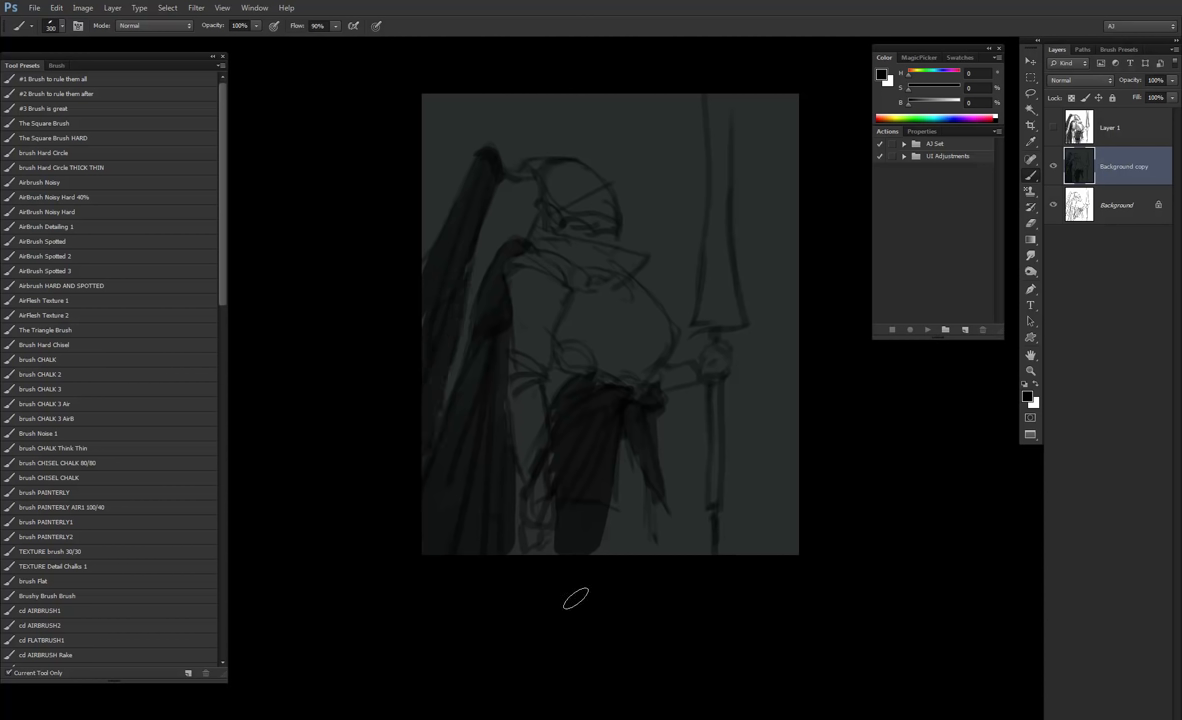
Step: Soften the black plume and cape with the Smudge tool at 20% strength, and darken the visor opening with a 150 px black brush
{"action": "left_click_drag", "start_coordinate": [444, 287], "coordinate": [409, 370]}
{"action": "key", "text": "r"}
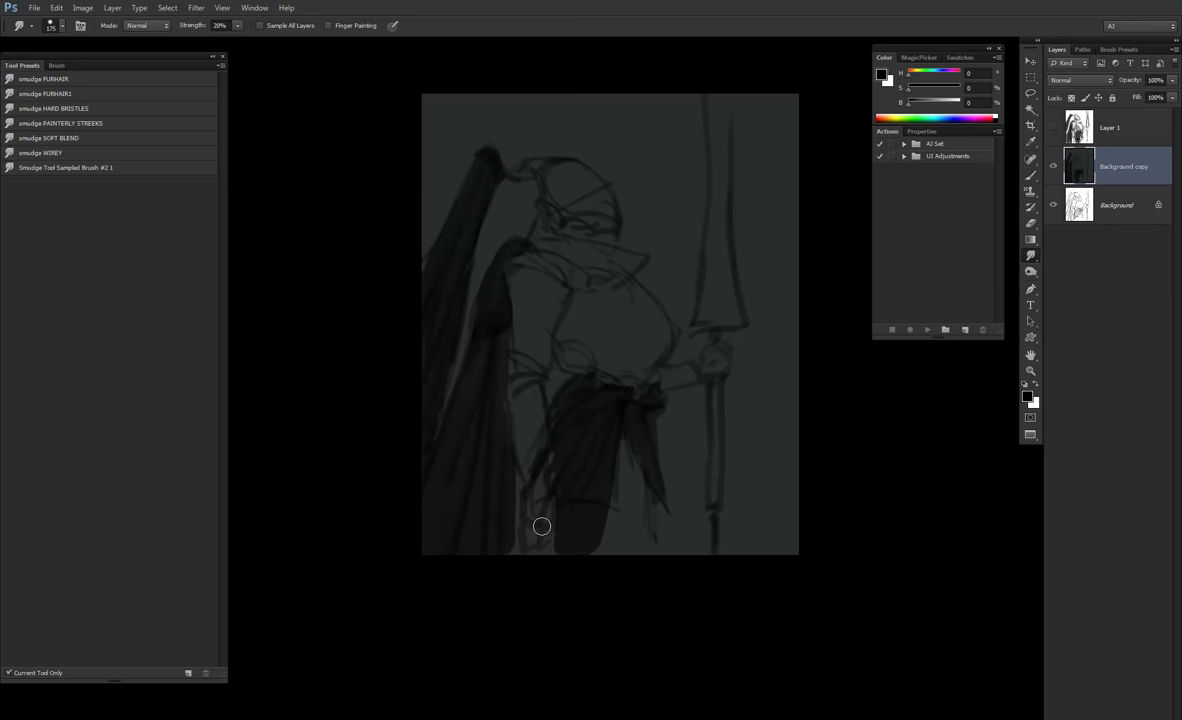
{"action": "key", "text": "b"}
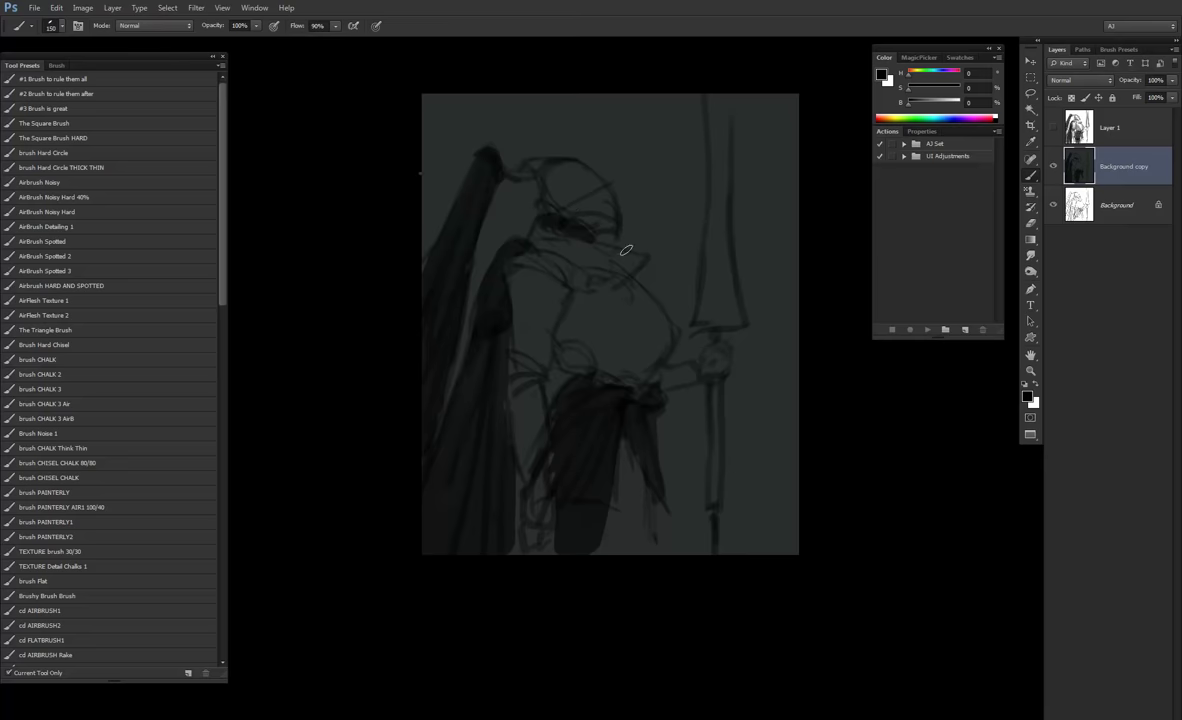
Step: Set the brush to Color Dodge mode and give it a fully round tip with 100% roundness, about 405 px in size
{"action": "right_click", "coordinate": [555, 230]}
{"action": "left_click_drag", "start_coordinate": [476, 228], "coordinate": [422, 232]}
{"action": "left_click", "coordinate": [367, 255]}
{"action": "left_click", "coordinate": [187, 29]}
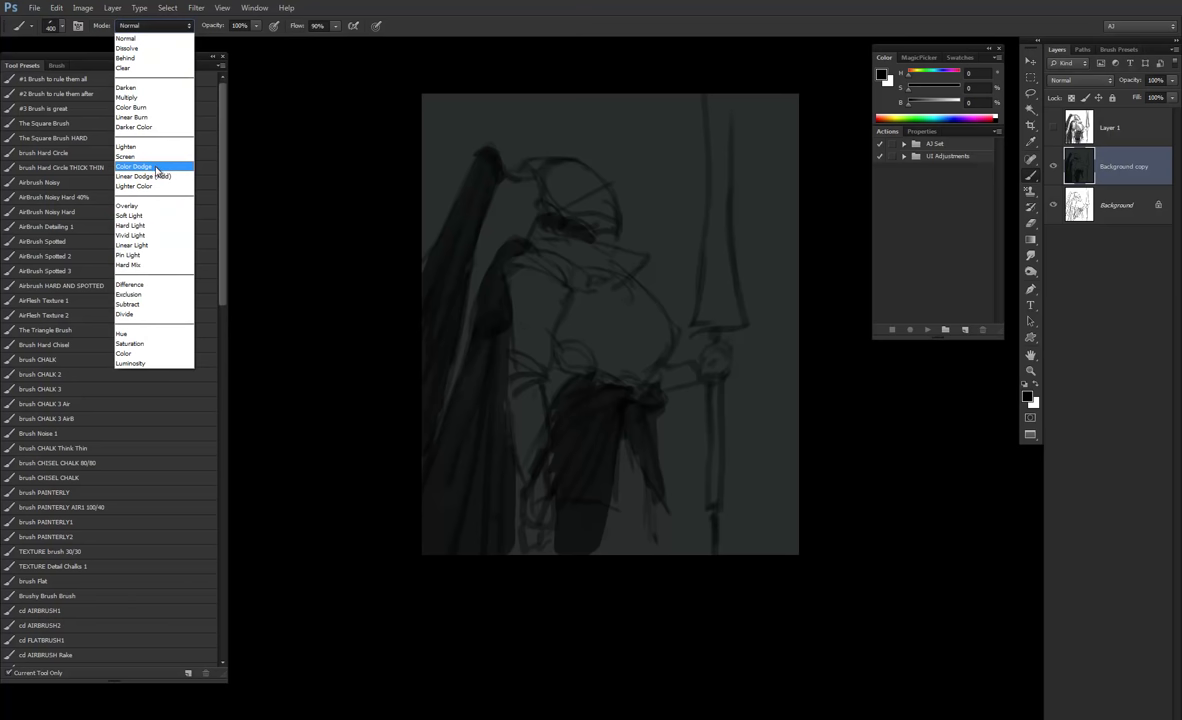
{"action": "left_click", "coordinate": [157, 167]}
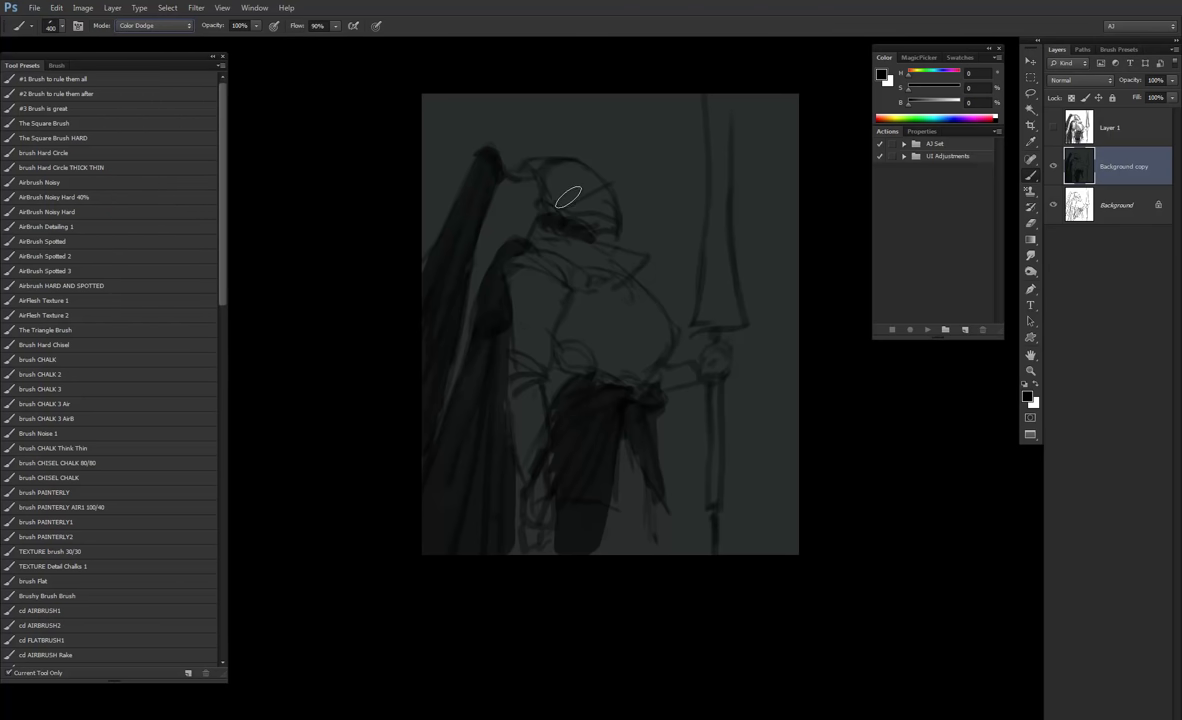
{"action": "left_click", "coordinate": [56, 65]}
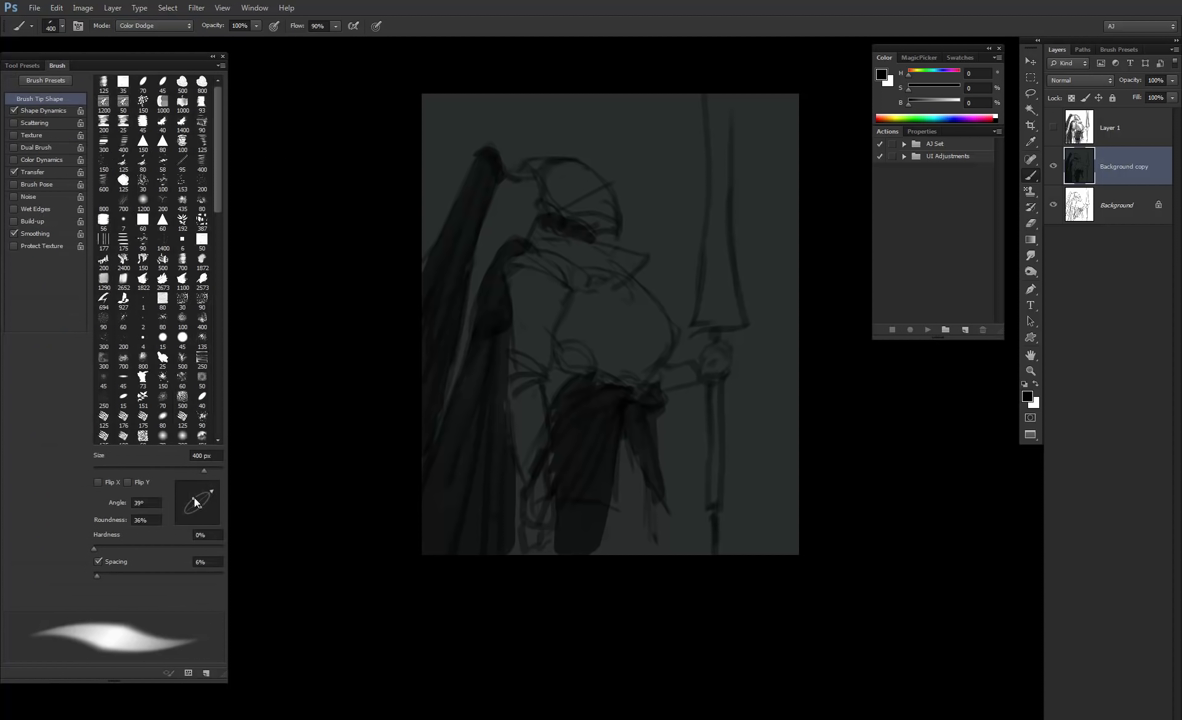
{"action": "left_click_drag", "start_coordinate": [196, 503], "coordinate": [188, 488]}
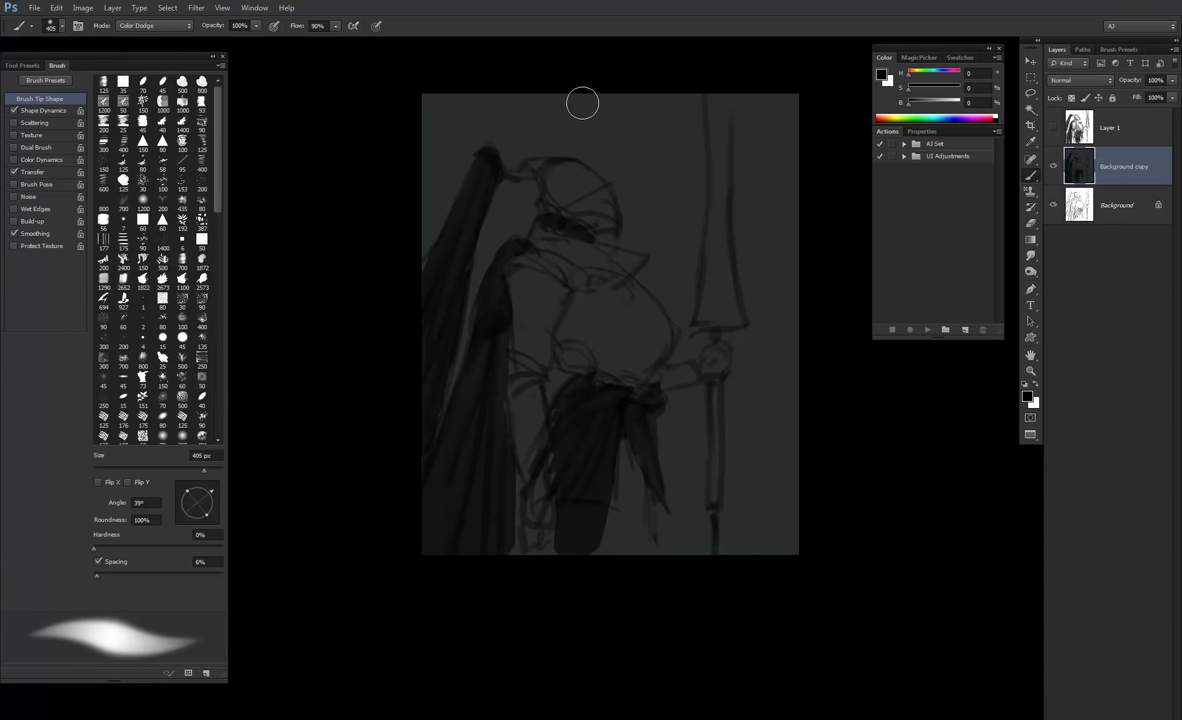
Step: Duplicate the darkened layer and glaze the helmet, torso and upper arm with saturated blue (H 206, S 100, B 87) at 600 px
{"action": "left_click", "coordinate": [946, 117]}
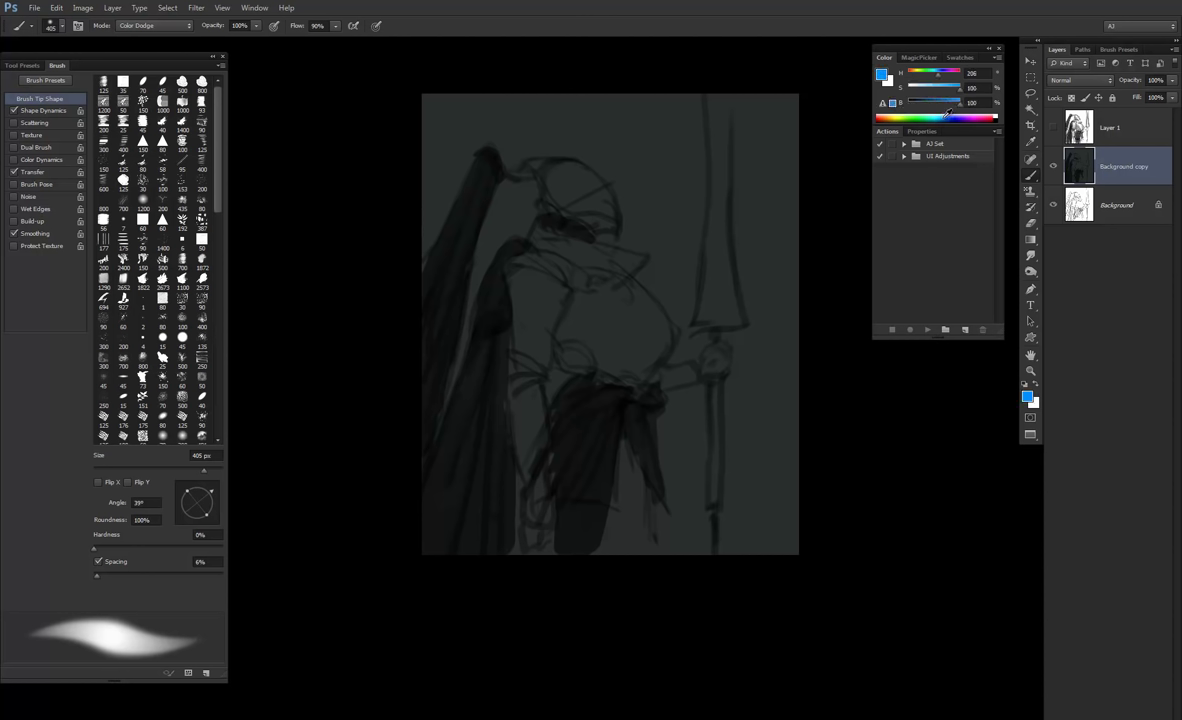
{"action": "key", "text": "bracketright"}
{"action": "key", "text": "bracketright"}
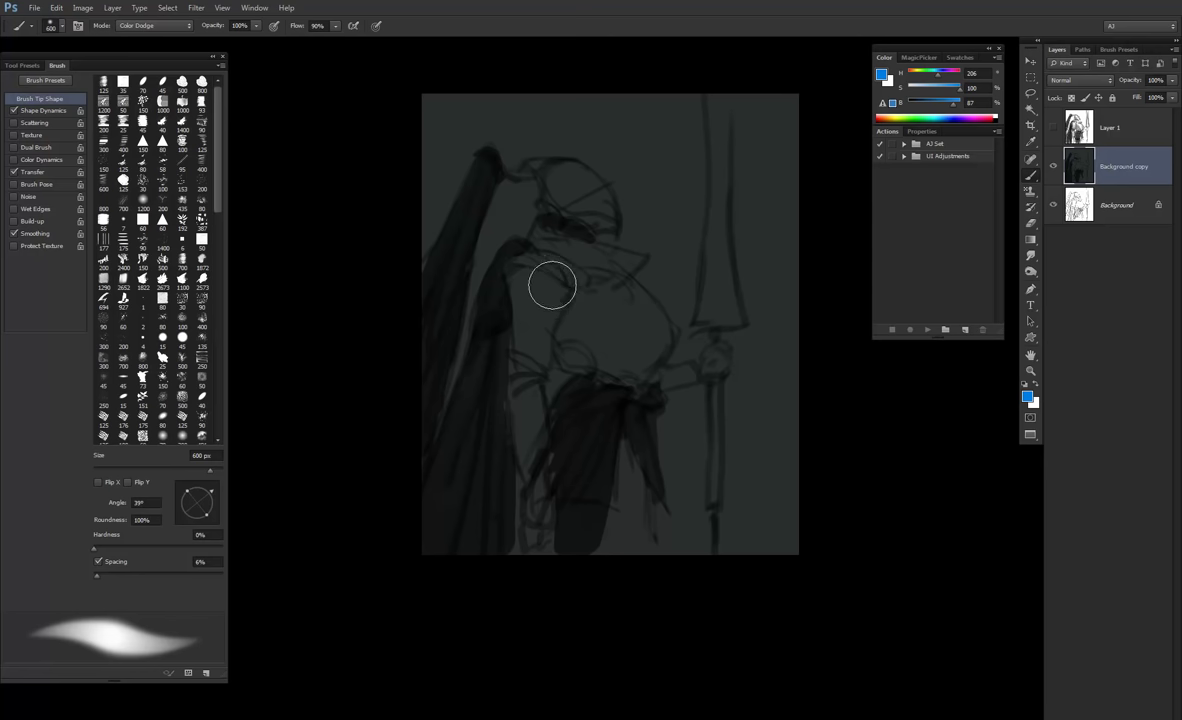
{"action": "key", "text": "ctrl+j"}
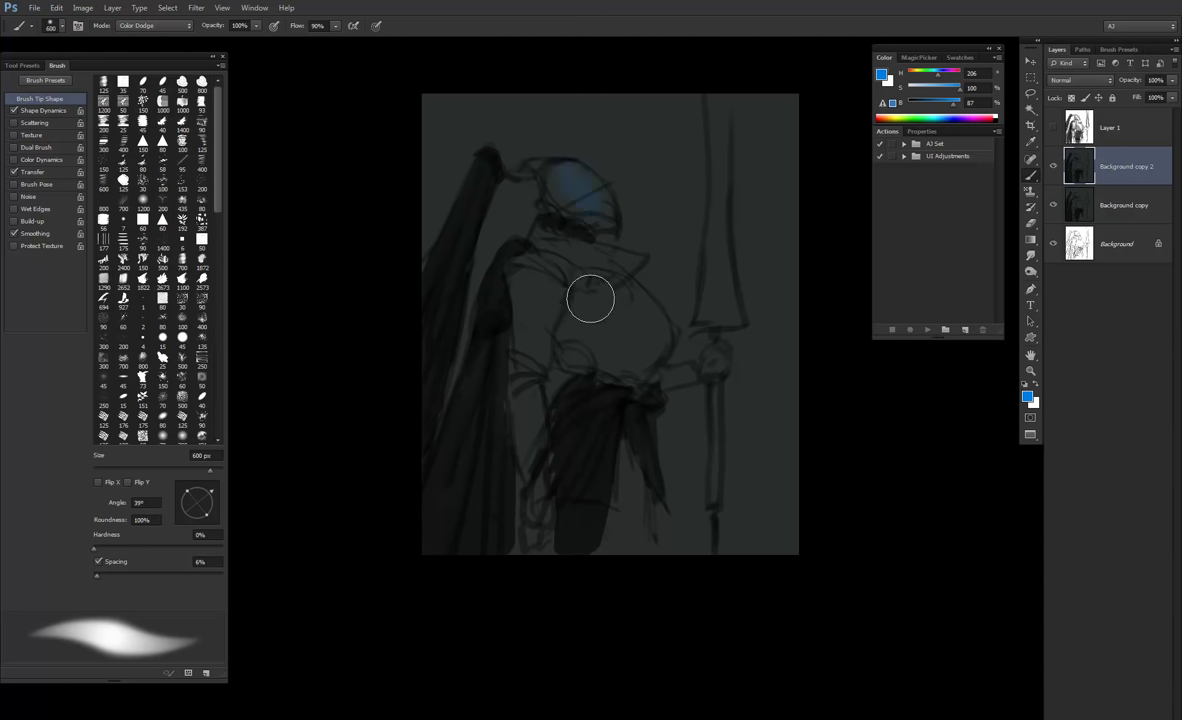
{"action": "left_click_drag", "start_coordinate": [568, 175], "coordinate": [580, 433]}
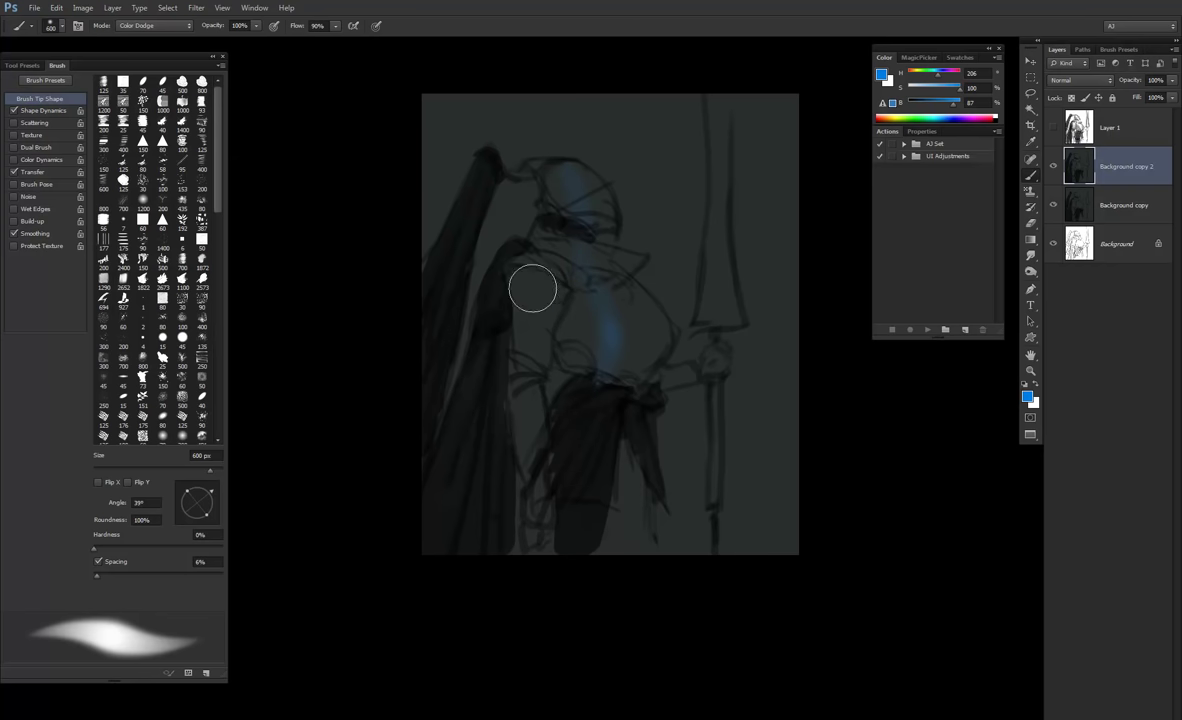
{"action": "left_click_drag", "start_coordinate": [538, 264], "coordinate": [525, 440]}
Step: Briefly compare with the value sketch in Layer 1, and add more blue glow to the neck, torso, full arm and spearhead
{"action": "left_click", "coordinate": [1053, 128]}
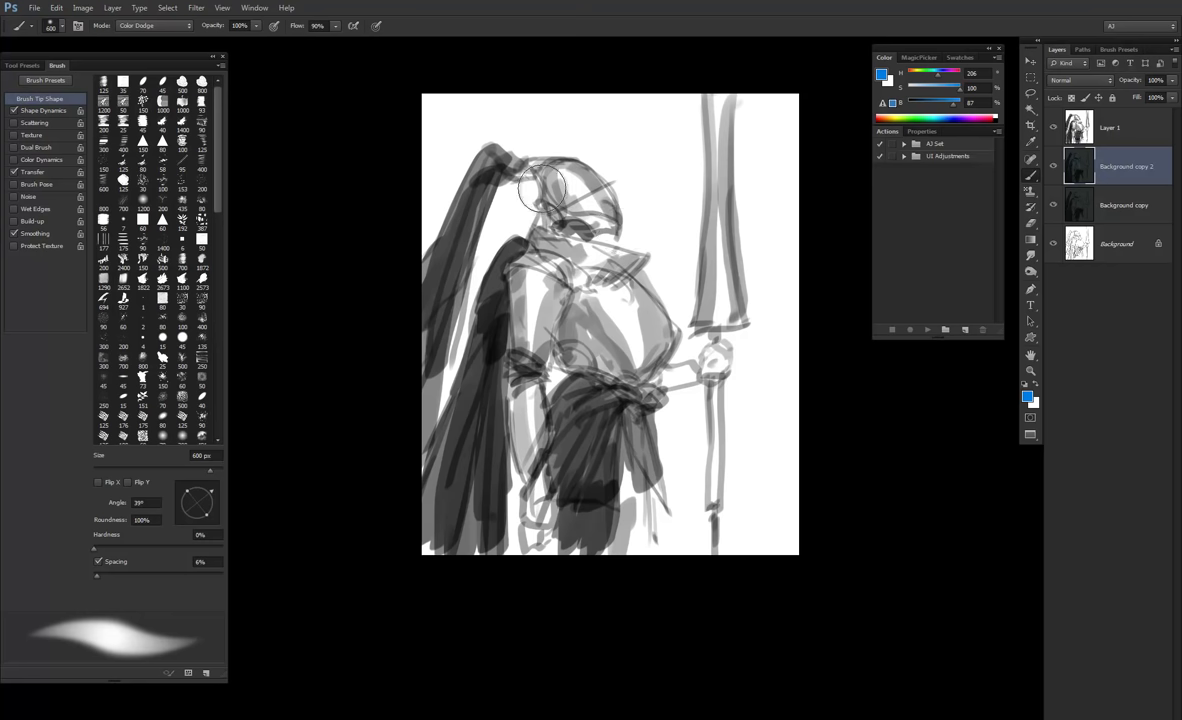
{"action": "left_click", "coordinate": [1053, 127]}
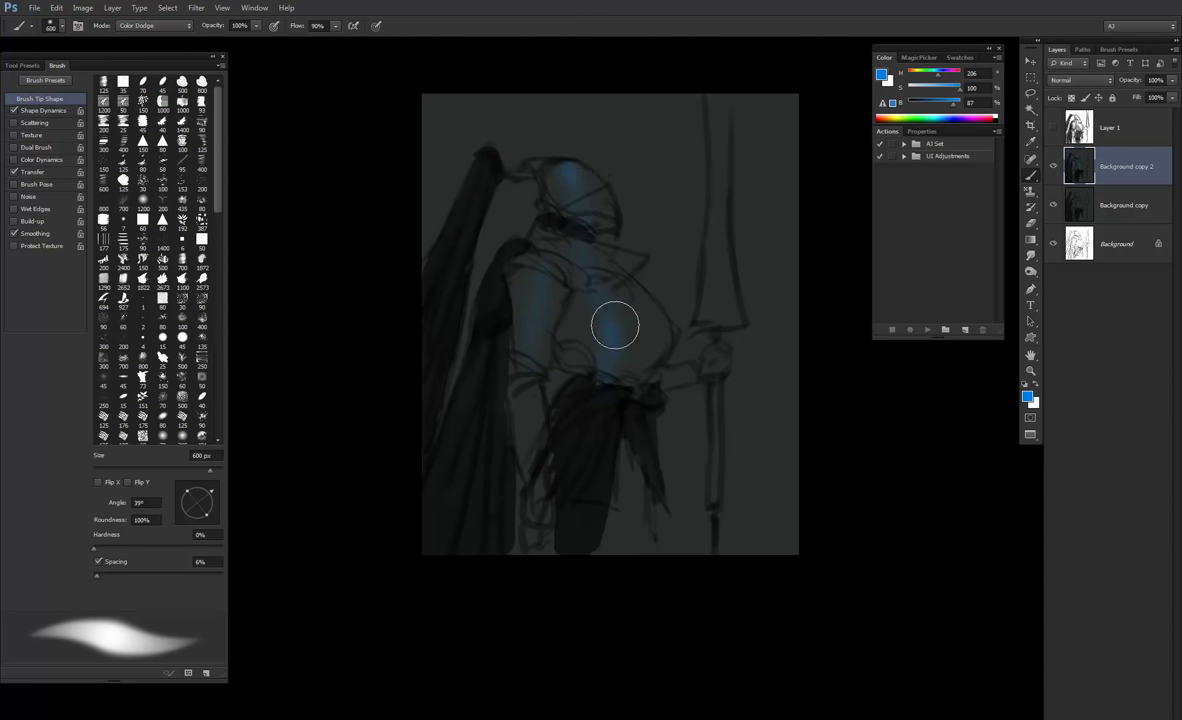
{"action": "mouse_move", "coordinate": [593, 251]}
{"action": "left_mouse_down"}
{"action": "mouse_move", "coordinate": [548, 288]}
{"action": "mouse_move", "coordinate": [525, 382]}
{"action": "mouse_move", "coordinate": [525, 360]}
{"action": "mouse_move", "coordinate": [541, 289]}
{"action": "mouse_move", "coordinate": [523, 421]}
{"action": "mouse_move", "coordinate": [558, 422]}
{"action": "mouse_move", "coordinate": [543, 491]}
{"action": "left_mouse_up"}
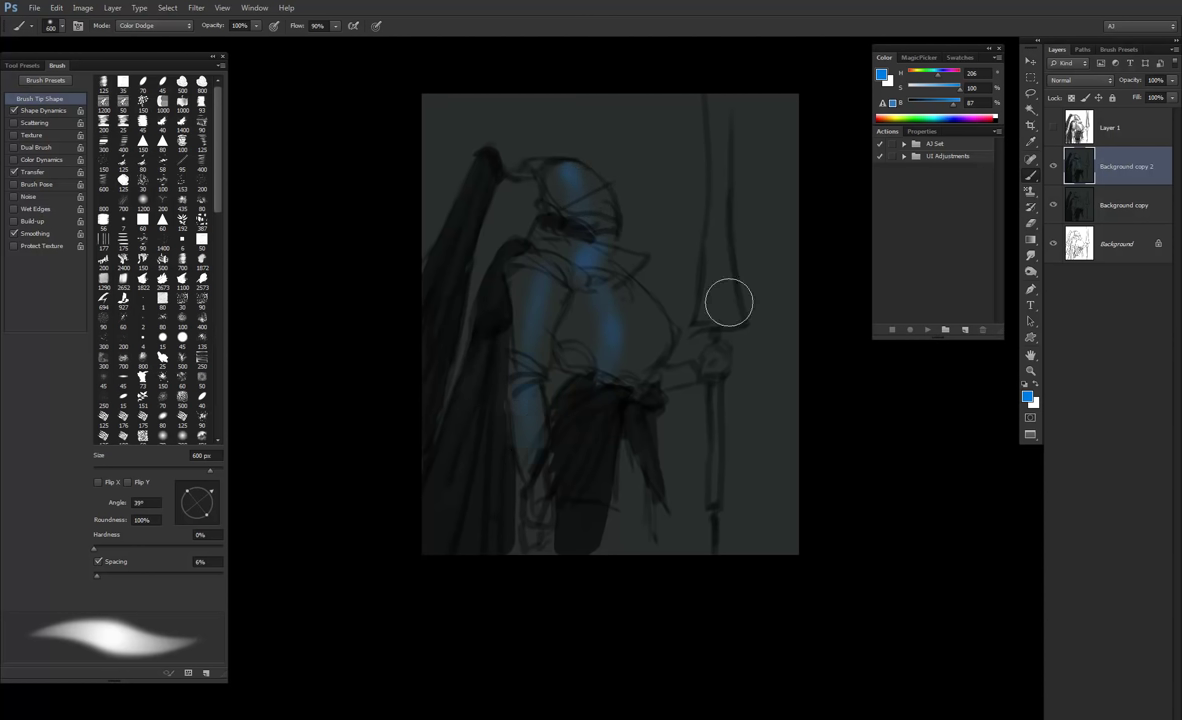
{"action": "left_click_drag", "start_coordinate": [720, 95], "coordinate": [725, 211]}
{"action": "mouse_move", "coordinate": [728, 348]}
{"action": "left_mouse_down"}
{"action": "mouse_move", "coordinate": [718, 261]}
{"action": "mouse_move", "coordinate": [718, 273]}
{"action": "left_mouse_up"}
Step: Load the "#3 Brush is great" preset in Color Dodge mode and paint a sharper blue highlight down the helmet
{"action": "key", "text": "["}
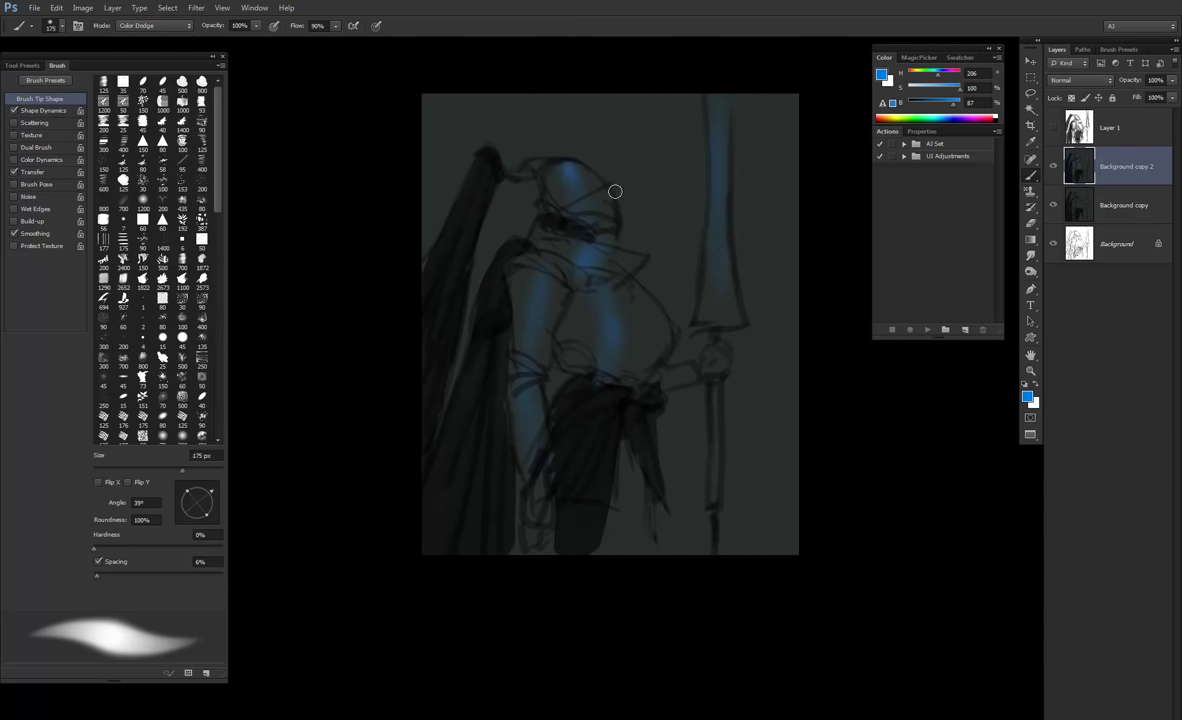
{"action": "right_click", "coordinate": [527, 222]}
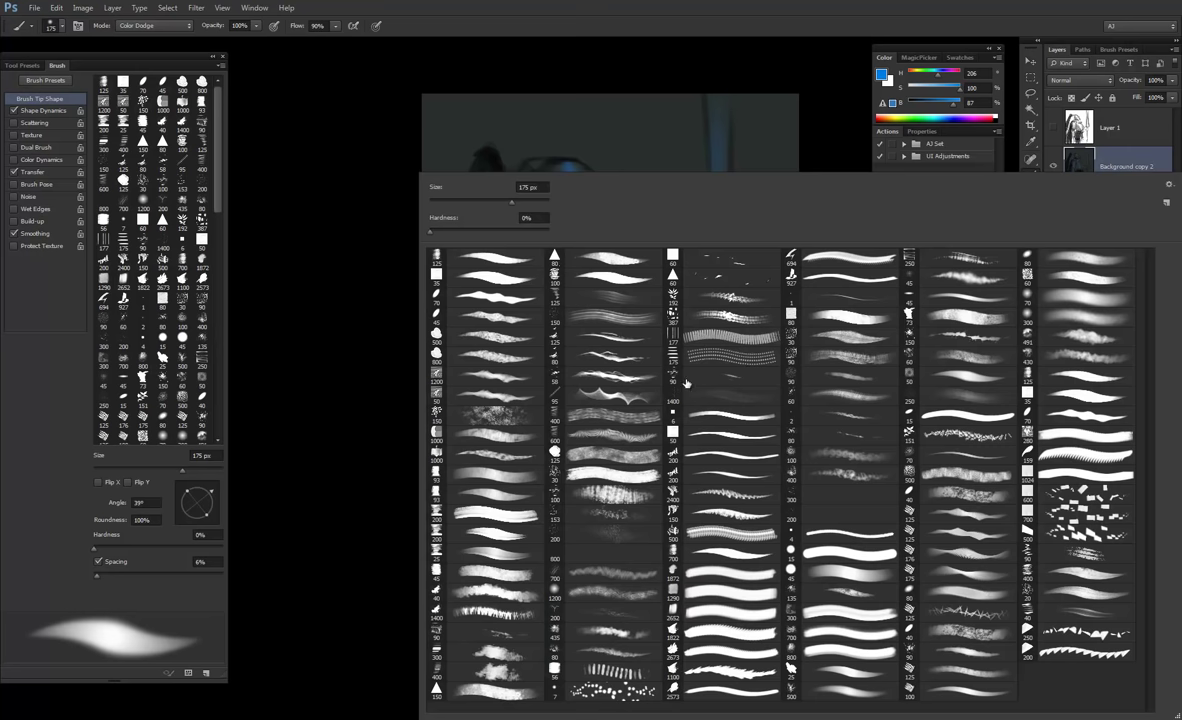
{"action": "left_click", "coordinate": [248, 100]}
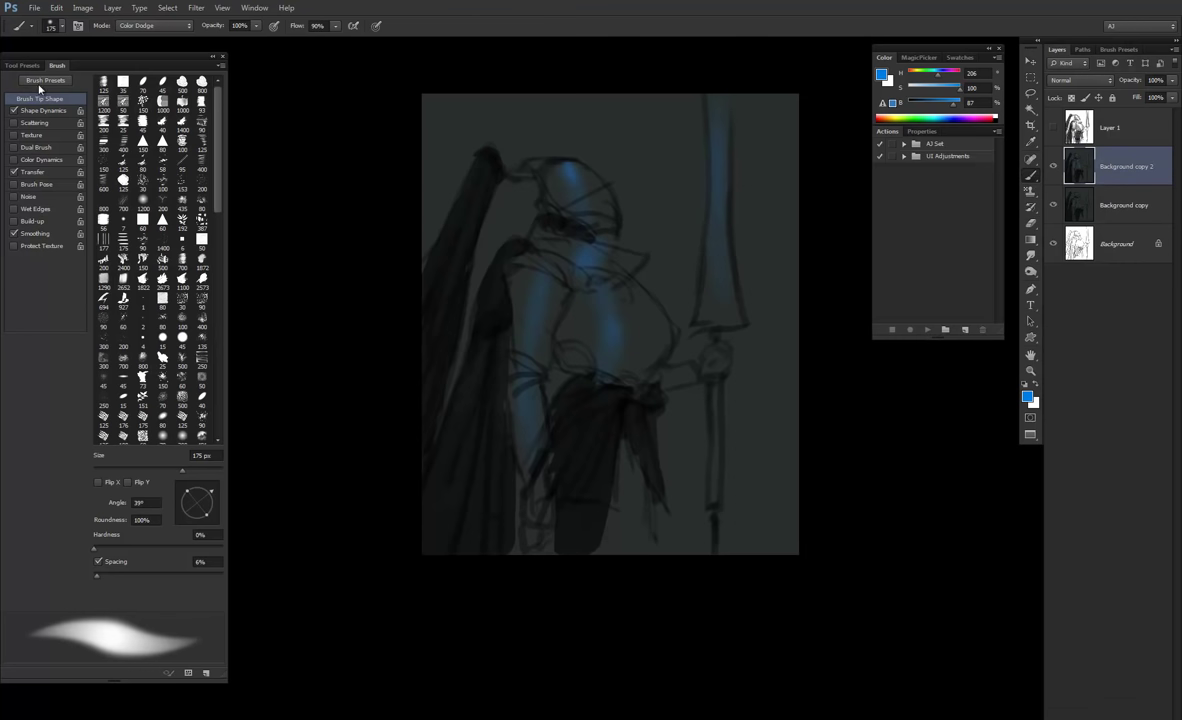
{"action": "left_click", "coordinate": [22, 65]}
{"action": "left_click", "coordinate": [48, 109]}
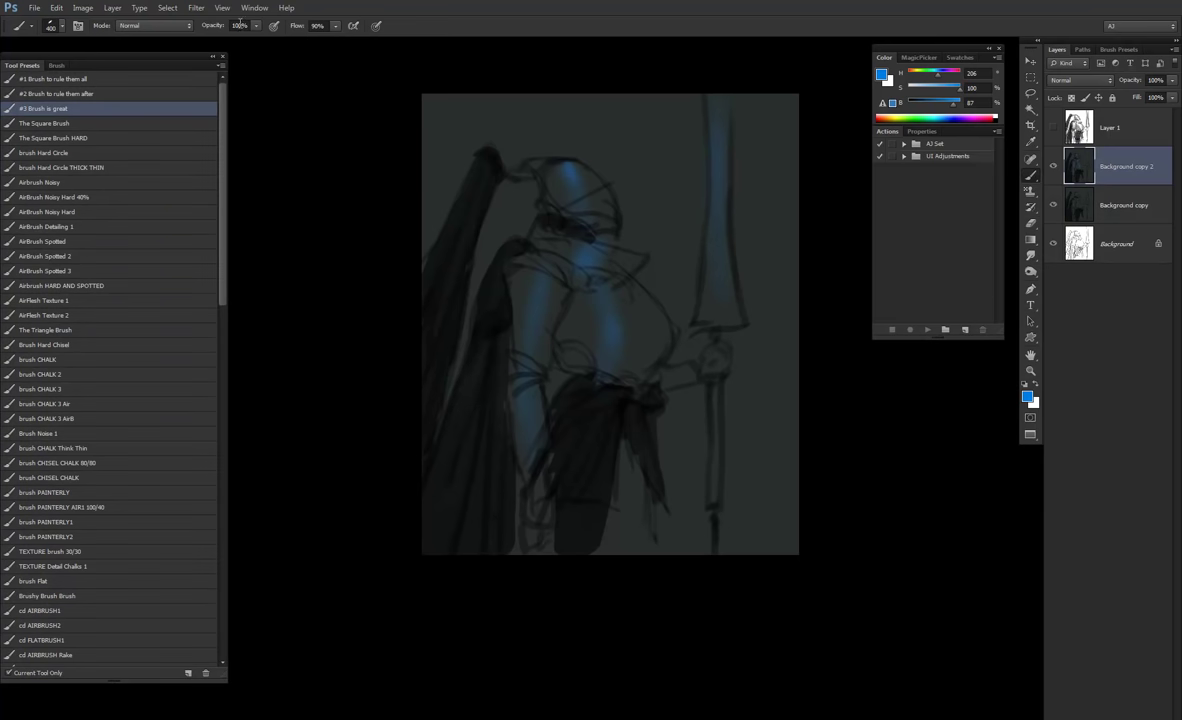
{"action": "left_click", "coordinate": [155, 25]}
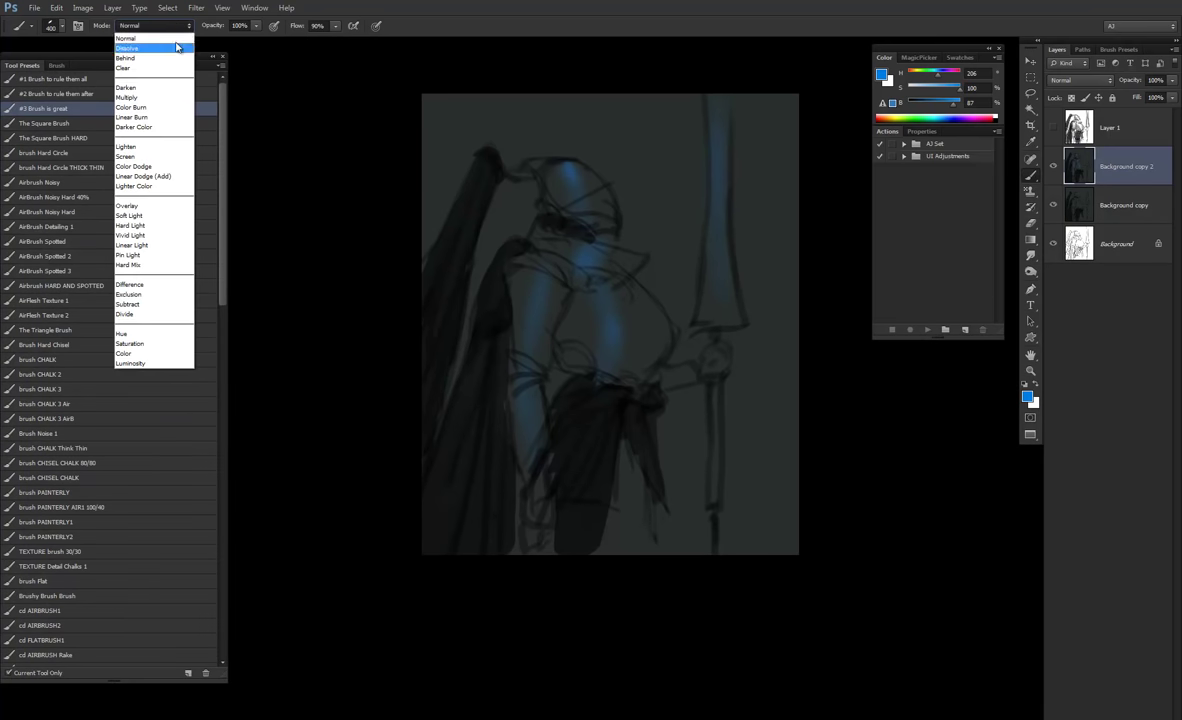
{"action": "left_click", "coordinate": [160, 157]}
{"action": "left_click_drag", "start_coordinate": [565, 161], "coordinate": [589, 196]}
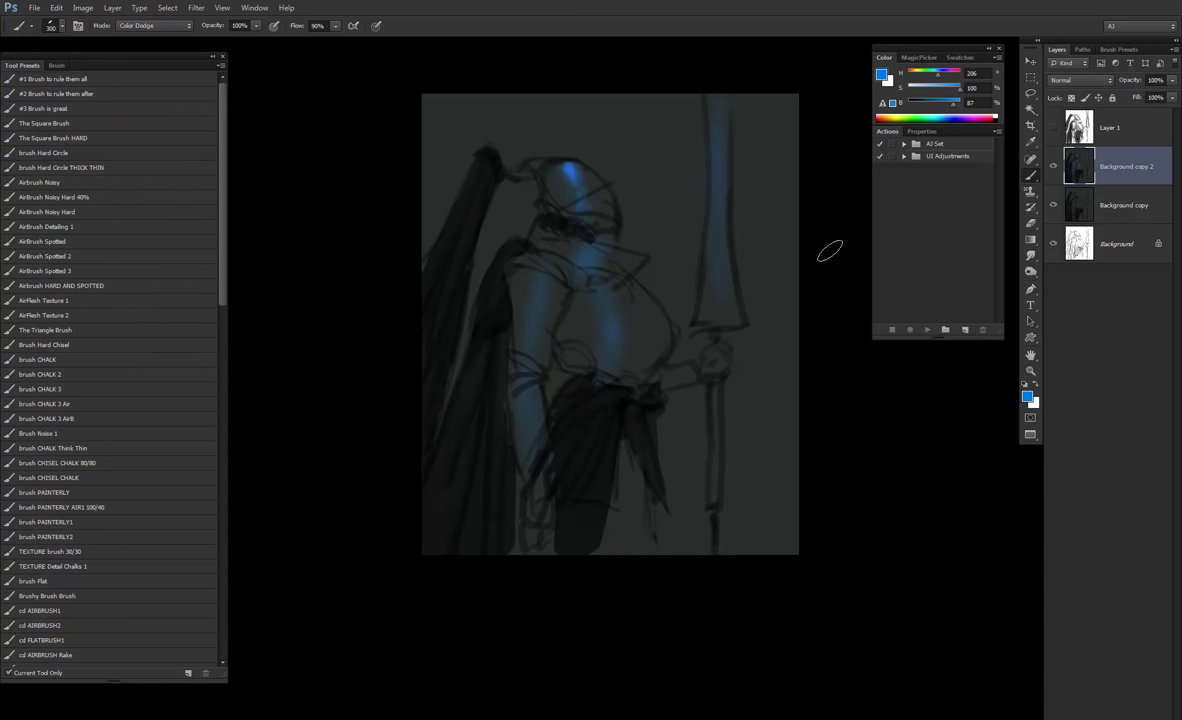
Step: Change the painting colour to light cyan (H 189, S 75, B 100) and brighten the helmet highlight
{"action": "left_click", "coordinate": [947, 112]}
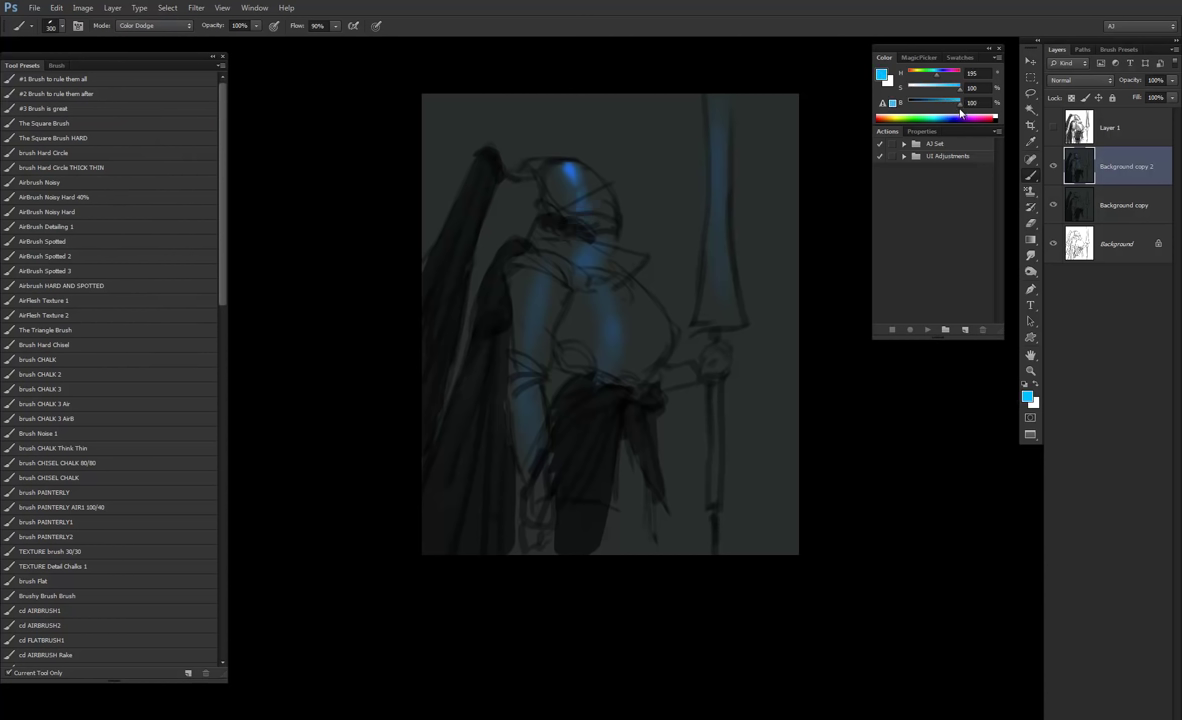
{"action": "left_click", "coordinate": [954, 114]}
{"action": "left_click", "coordinate": [943, 112]}
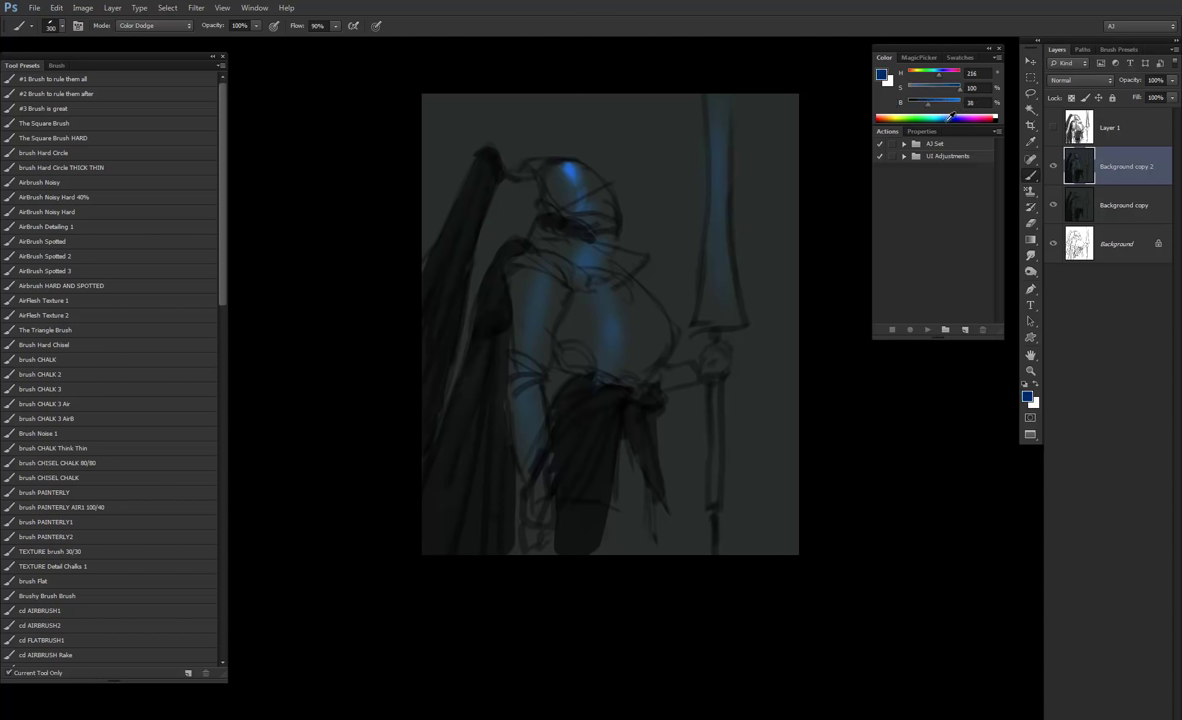
{"action": "left_click", "coordinate": [943, 112]}
{"action": "left_click", "coordinate": [944, 113]}
{"action": "left_click", "coordinate": [949, 113]}
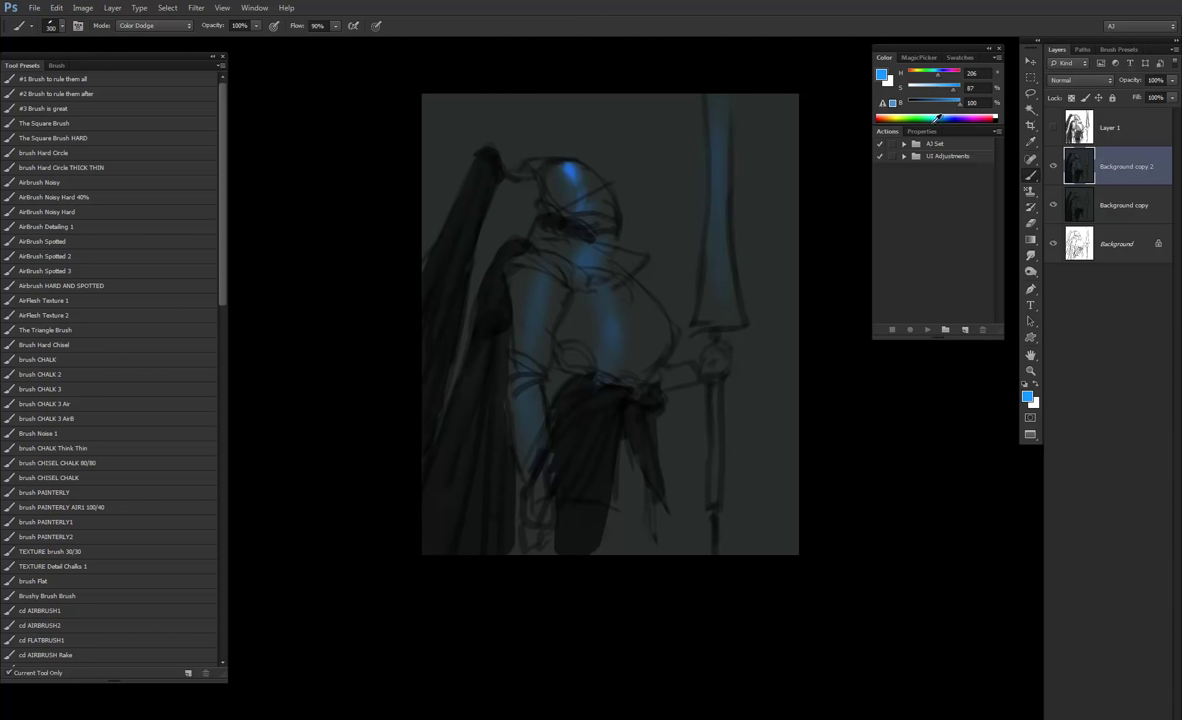
{"action": "left_click", "coordinate": [941, 113]}
{"action": "left_click", "coordinate": [945, 115]}
{"action": "left_click", "coordinate": [942, 114]}
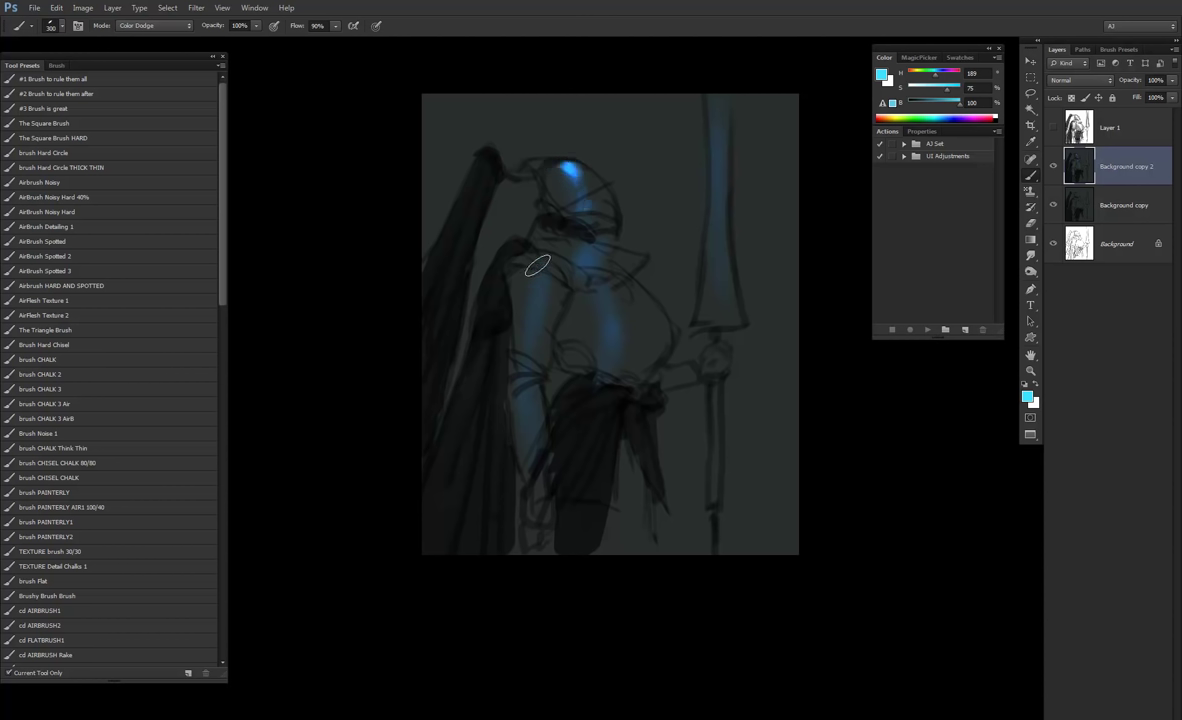
Step: Paint bright cyan highlights on the shoulder, upper arm, upper chest, collar and breastplate edge with a 300 px brush
{"action": "left_click_drag", "start_coordinate": [562, 272], "coordinate": [565, 274]}
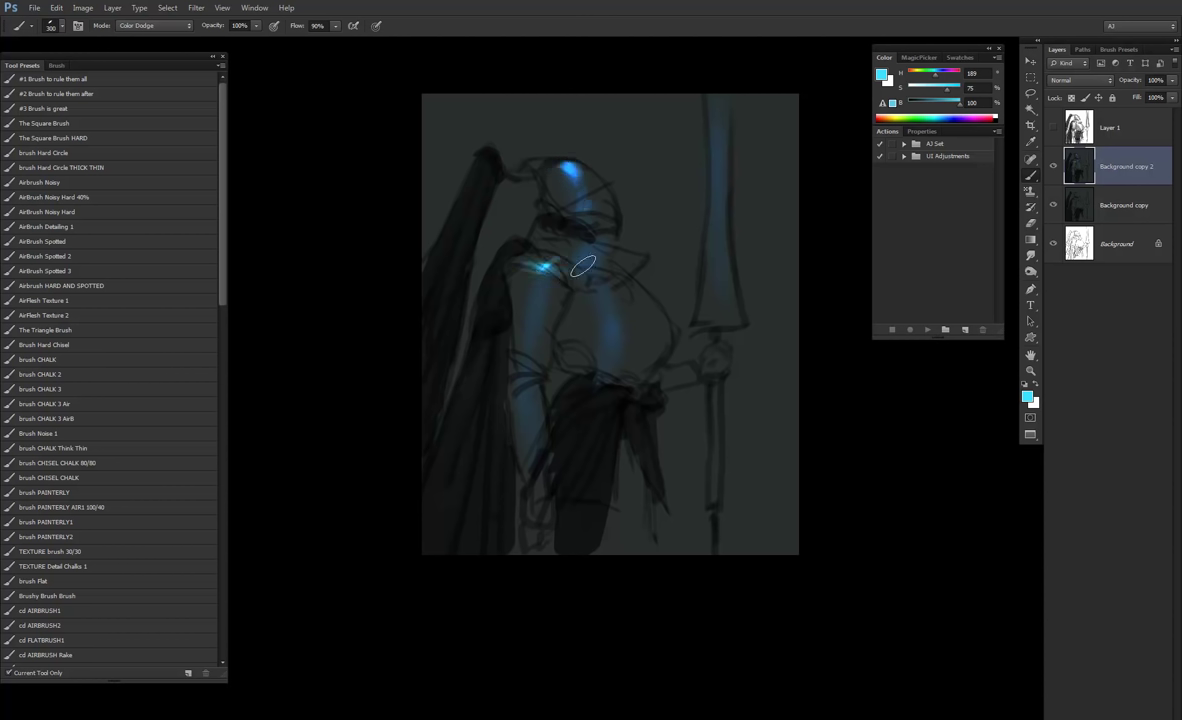
{"action": "right_click", "coordinate": [597, 251]}
{"action": "left_click", "coordinate": [391, 273]}
{"action": "left_click_drag", "start_coordinate": [535, 284], "coordinate": [528, 380]}
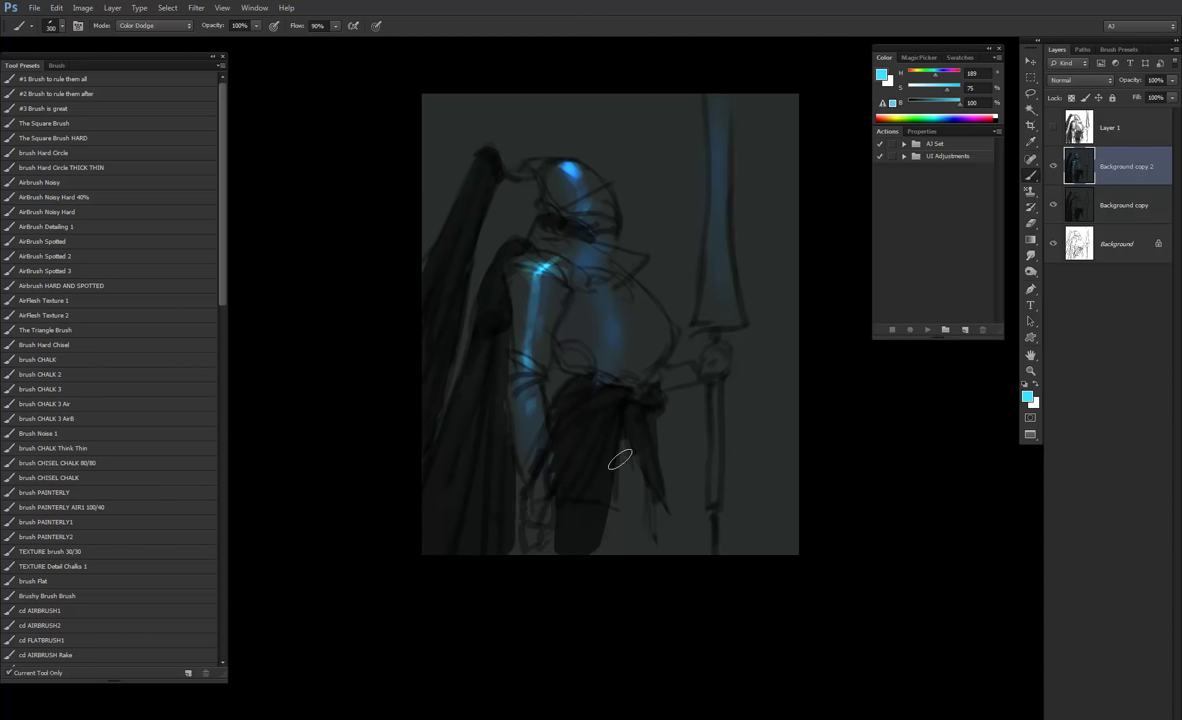
{"action": "mouse_move", "coordinate": [582, 273]}
{"action": "left_mouse_down"}
{"action": "mouse_move", "coordinate": [615, 285]}
{"action": "mouse_move", "coordinate": [607, 300]}
{"action": "mouse_move", "coordinate": [609, 283]}
{"action": "left_mouse_up"}
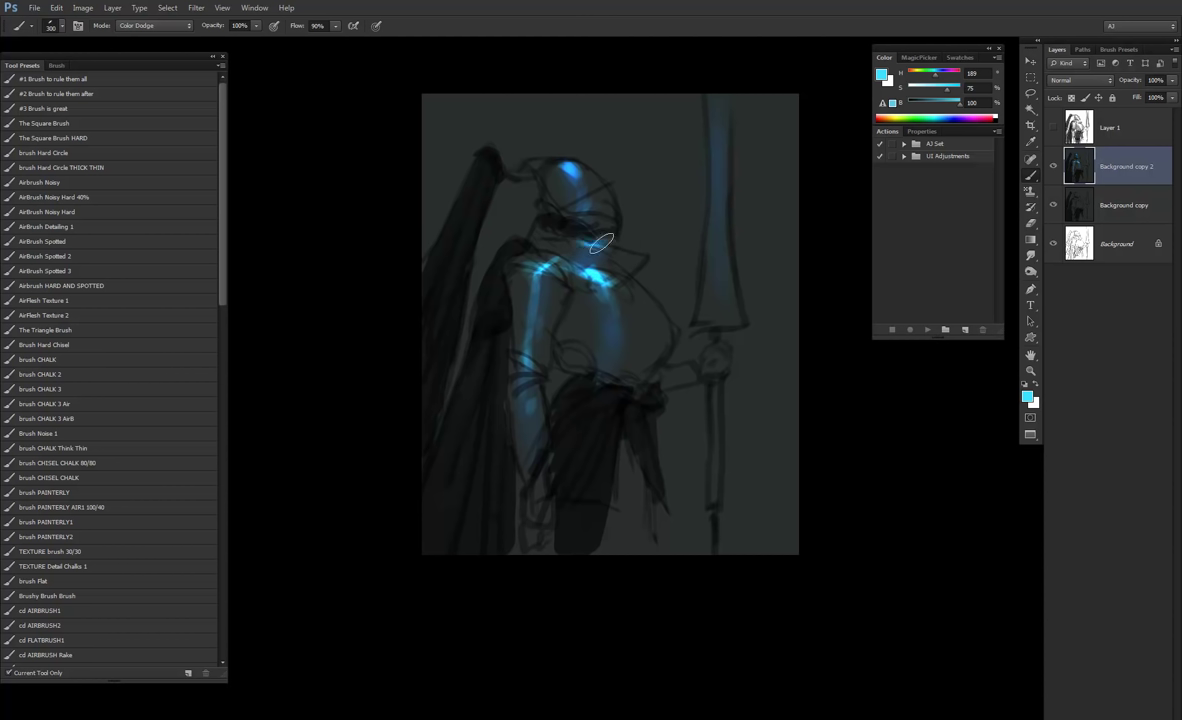
{"action": "left_click_drag", "start_coordinate": [578, 238], "coordinate": [631, 254]}
{"action": "left_click_drag", "start_coordinate": [541, 239], "coordinate": [625, 263]}
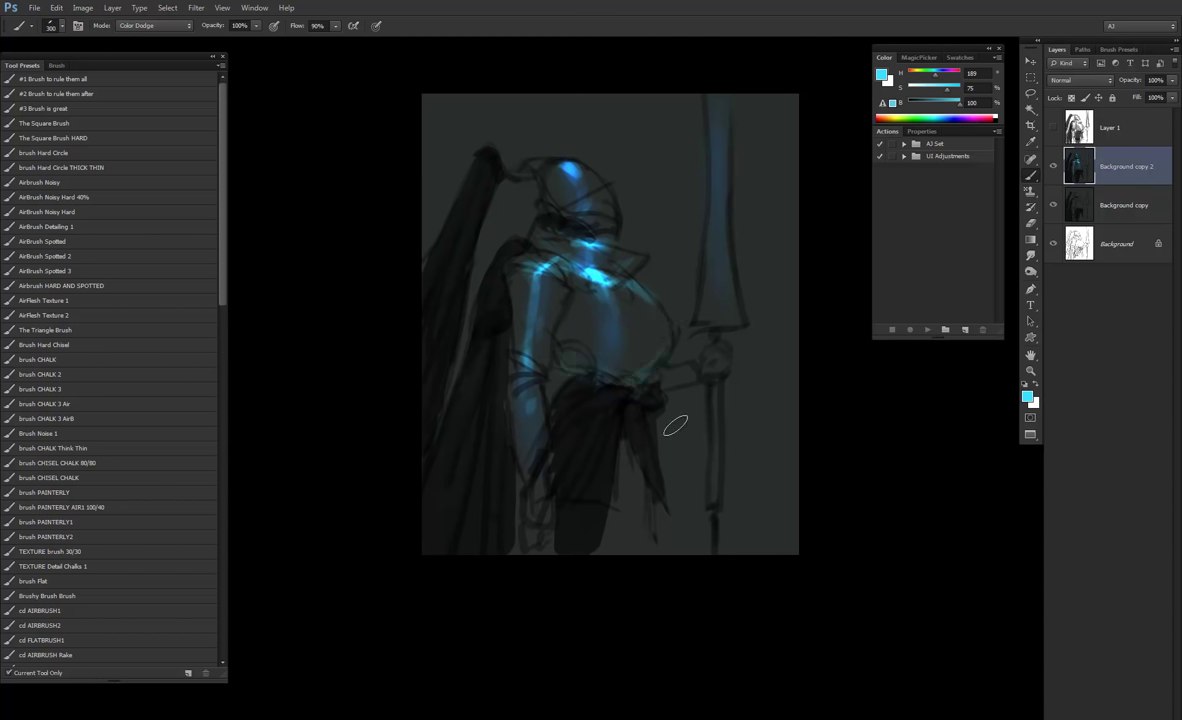
Step: Spread a broad cyan glow over the helmet, shoulder and breastplate, enlarging the brush to 700 px
{"action": "key", "text": "]"}
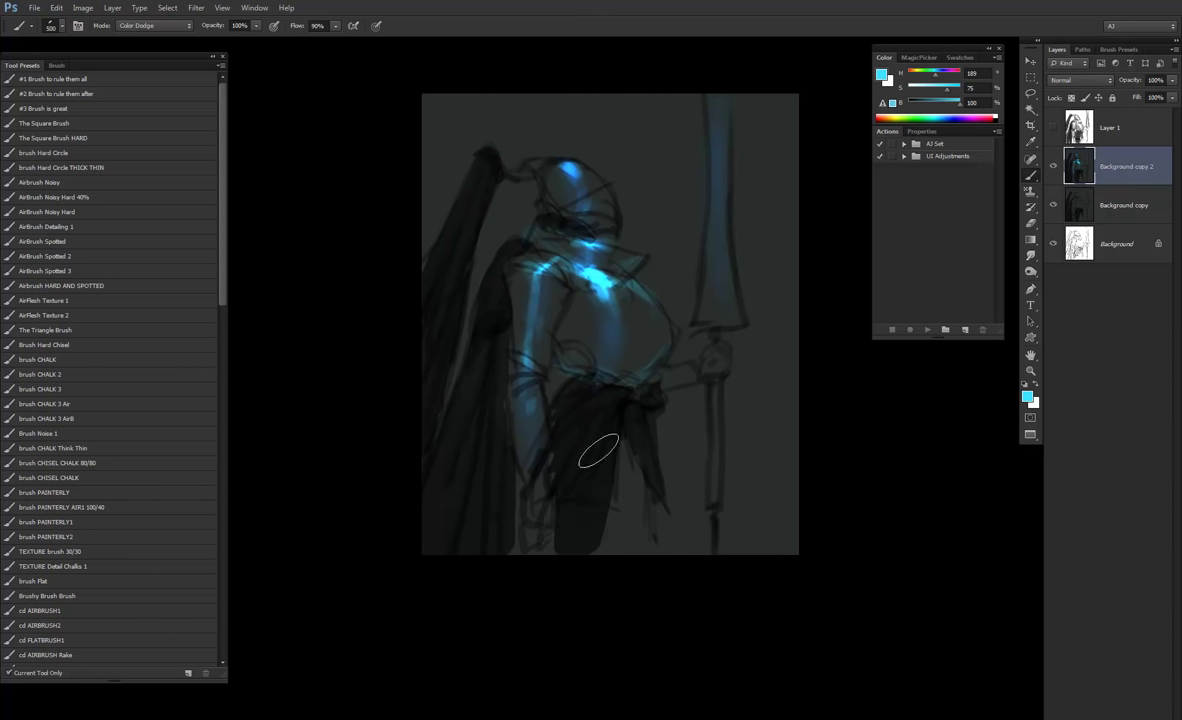
{"action": "key", "text": "bracketright"}
{"action": "key", "text": "bracketright"}
{"action": "mouse_move", "coordinate": [549, 180]}
{"action": "left_mouse_down"}
{"action": "mouse_move", "coordinate": [587, 184]}
{"action": "mouse_move", "coordinate": [602, 204]}
{"action": "mouse_move", "coordinate": [573, 180]}
{"action": "mouse_move", "coordinate": [612, 209]}
{"action": "left_mouse_up"}
{"action": "left_click_drag", "start_coordinate": [539, 255], "coordinate": [620, 293]}
{"action": "mouse_move", "coordinate": [554, 232]}
{"action": "left_mouse_down"}
{"action": "mouse_move", "coordinate": [617, 260]}
{"action": "mouse_move", "coordinate": [664, 351]}
{"action": "mouse_move", "coordinate": [617, 344]}
{"action": "mouse_move", "coordinate": [643, 339]}
{"action": "mouse_move", "coordinate": [627, 298]}
{"action": "mouse_move", "coordinate": [665, 350]}
{"action": "left_mouse_up"}
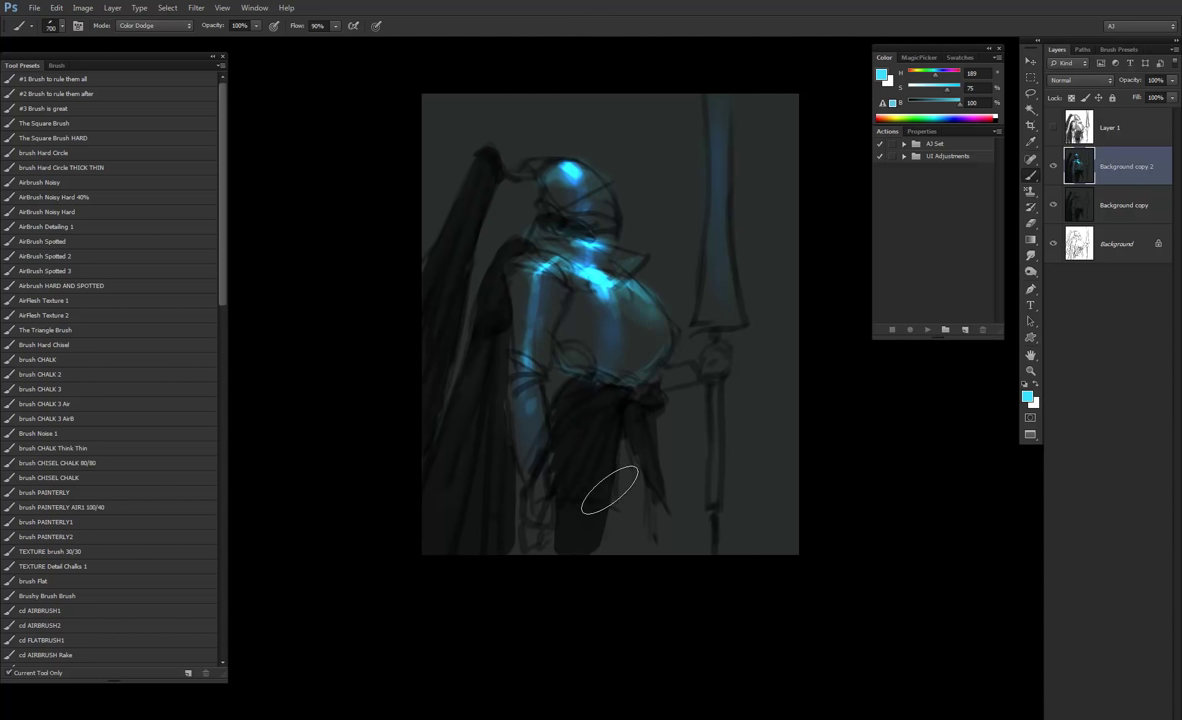
{"action": "left_click_drag", "start_coordinate": [565, 258], "coordinate": [548, 267]}
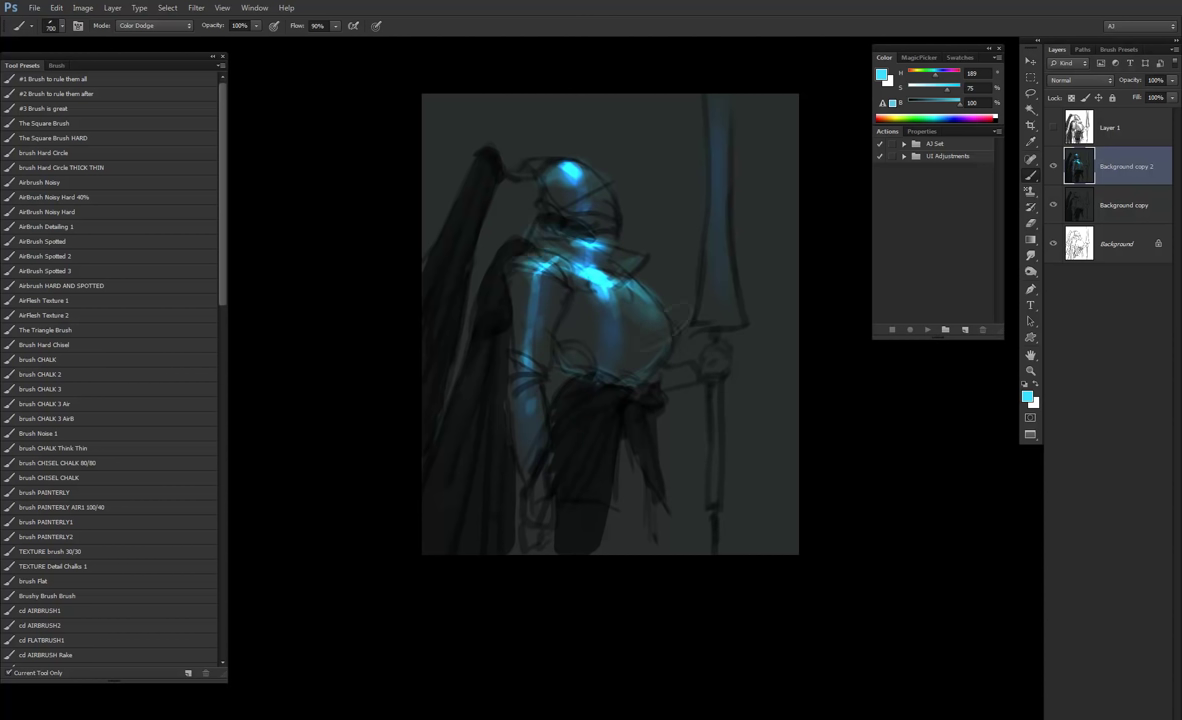
Step: Add cyan glow to the lower edge of the breastplate above the waist with a 500 px brush
{"action": "key", "text": "bracketleft"}
{"action": "key", "text": "bracketleft"}
{"action": "key", "text": "bracketright"}
{"action": "mouse_move", "coordinate": [570, 354]}
{"action": "left_mouse_down"}
{"action": "mouse_move", "coordinate": [597, 377]}
{"action": "mouse_move", "coordinate": [637, 378]}
{"action": "left_mouse_up"}
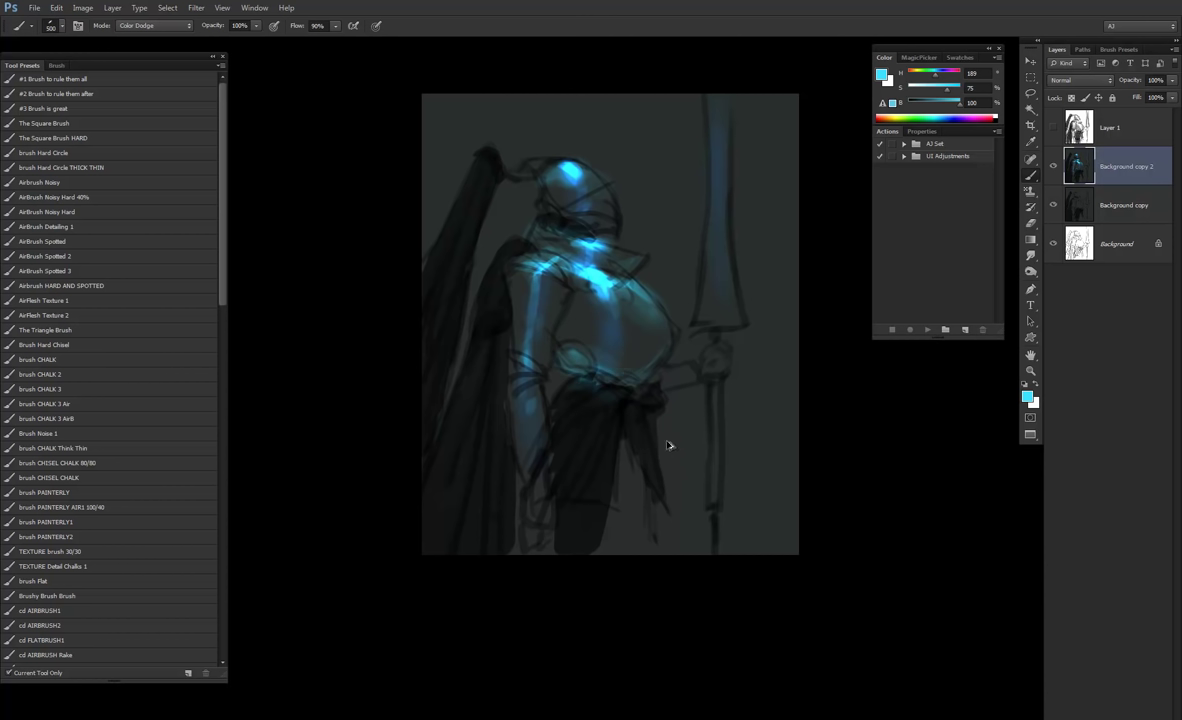
Step: Paint narrow bright cyan streaks down the forearm and along the centre of the spearhead, varying the brush size
{"action": "key", "text": "bracketleft"}
{"action": "key", "text": "bracketright"}
{"action": "key", "text": "bracketright"}
{"action": "key", "text": "bracketright"}
{"action": "key", "text": "bracketright"}
{"action": "key", "text": "bracketright"}
{"action": "key", "text": "bracketleft"}
{"action": "key", "text": "bracketleft"}
{"action": "key", "text": "bracketleft"}
{"action": "key", "text": "bracketleft"}
{"action": "left_click_drag", "start_coordinate": [720, 82], "coordinate": [720, 241]}
Step: Widen the cyan glow along the spearhead and down to its base with a 600 px brush
{"action": "key", "text": "bracketright"}
{"action": "key", "text": "bracketright"}
{"action": "key", "text": "bracketright"}
{"action": "key", "text": "bracketright"}
{"action": "key", "text": "bracketright"}
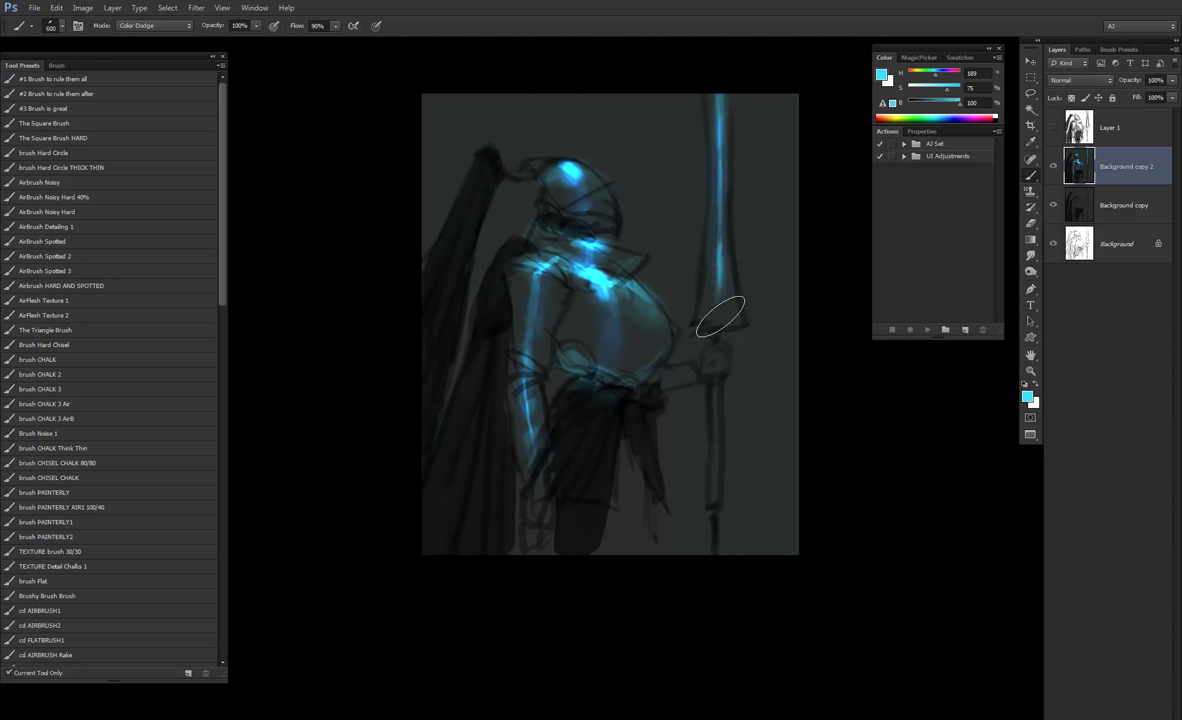
{"action": "left_click_drag", "start_coordinate": [716, 292], "coordinate": [712, 320]}
{"action": "left_click_drag", "start_coordinate": [716, 104], "coordinate": [705, 285]}
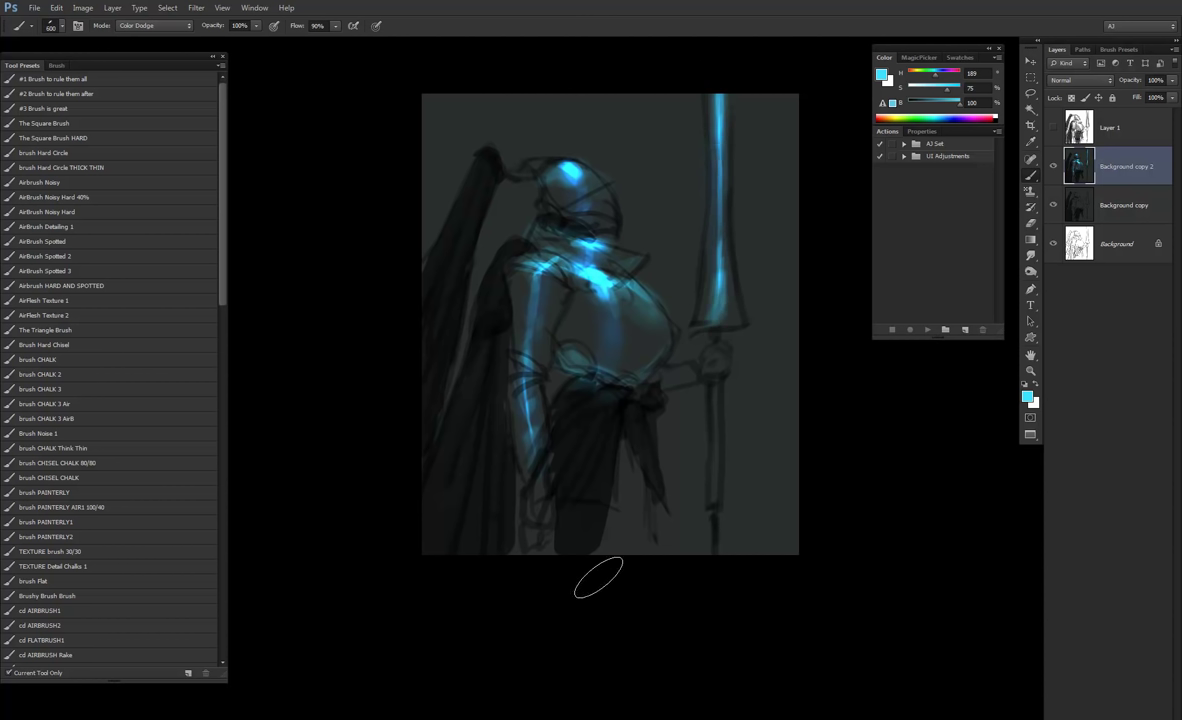
Step: Add fine cyan rim highlights along the top of the helmet and the collar, reducing the brush size down to 90 px
{"action": "key", "text": "bracketleft"}
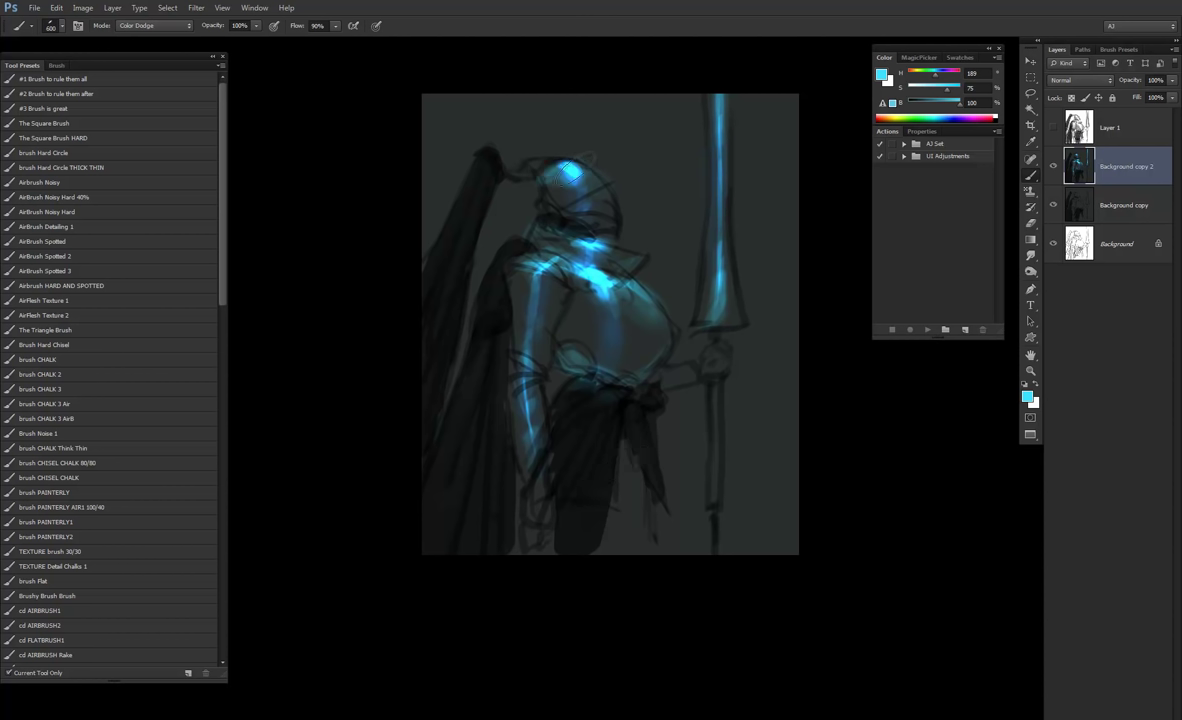
{"action": "key", "text": "bracketleft"}
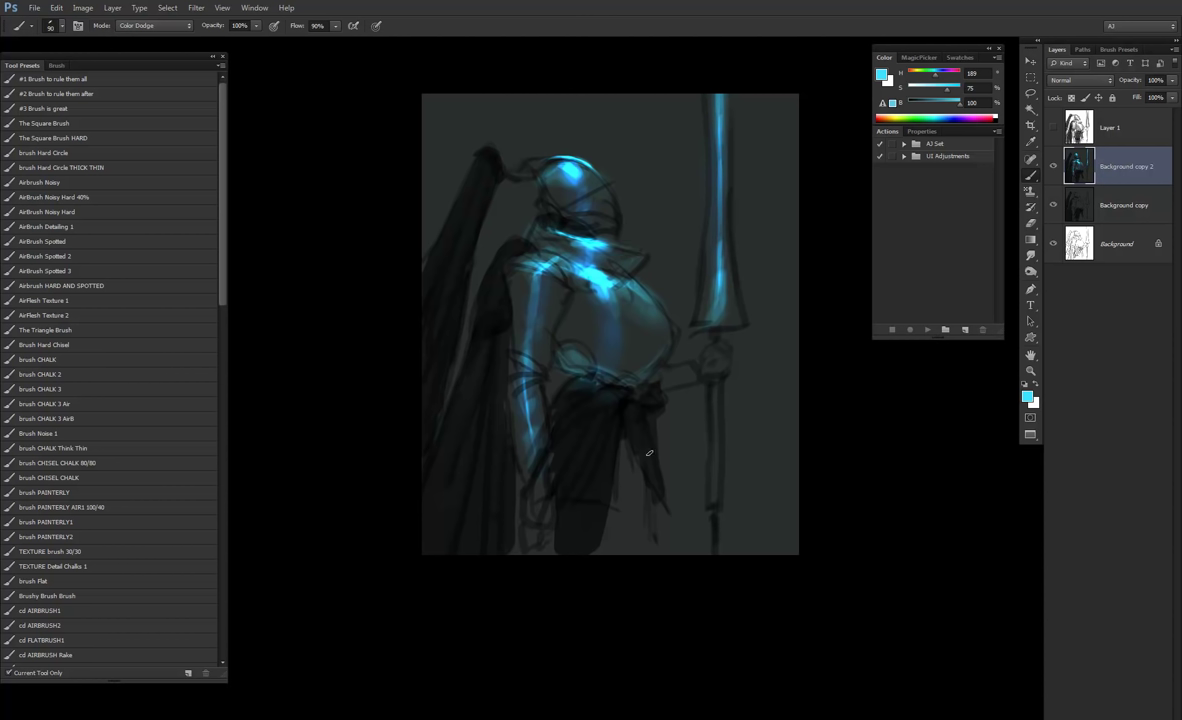
Step: Paint a warm orange glow (H 25, S 100, B 87) along the lower front of the breastplate with a brush of about 1100 px
{"action": "left_click", "coordinate": [951, 116]}
{"action": "left_click_drag", "start_coordinate": [886, 119], "coordinate": [884, 119]}
{"action": "key", "text": "bracketright"}
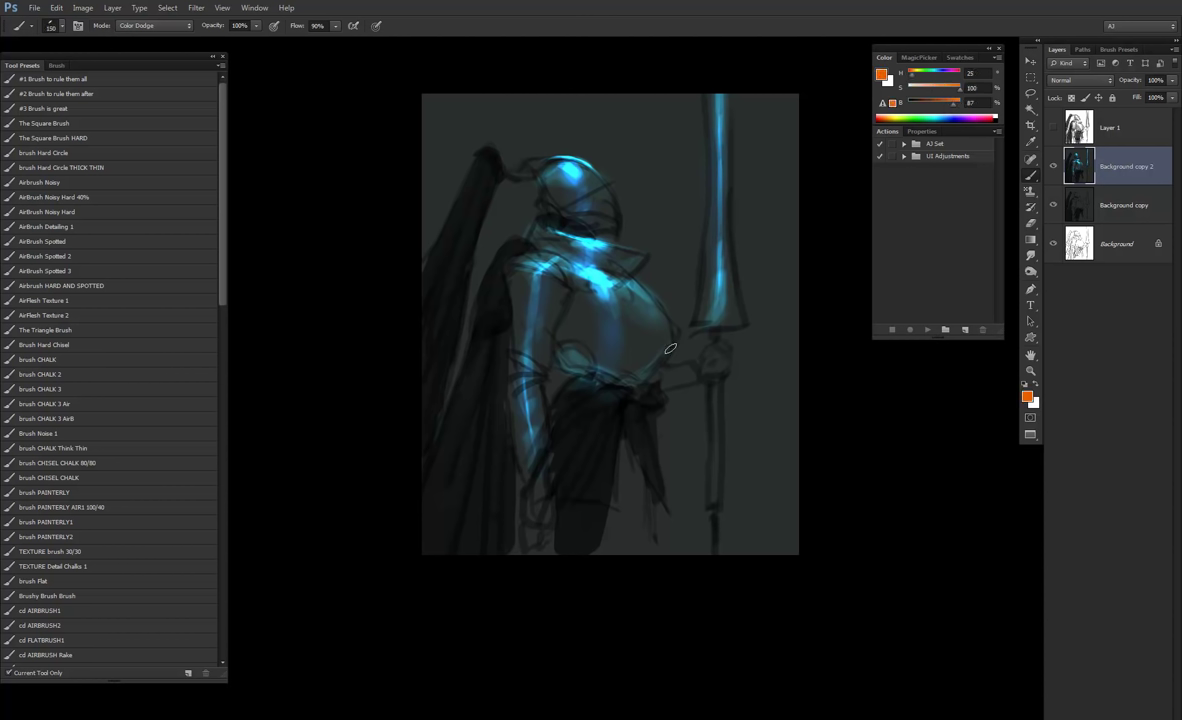
{"action": "key", "text": "bracketright"}
{"action": "key", "text": "bracketright"}
{"action": "key", "text": "bracketright"}
{"action": "key", "text": "bracketright"}
{"action": "key", "text": "bracketright"}
{"action": "key", "text": "bracketright"}
{"action": "key", "text": "bracketright"}
{"action": "key", "text": "bracketright"}
{"action": "key", "text": "bracketright"}
{"action": "left_click_drag", "start_coordinate": [668, 340], "coordinate": [620, 388]}
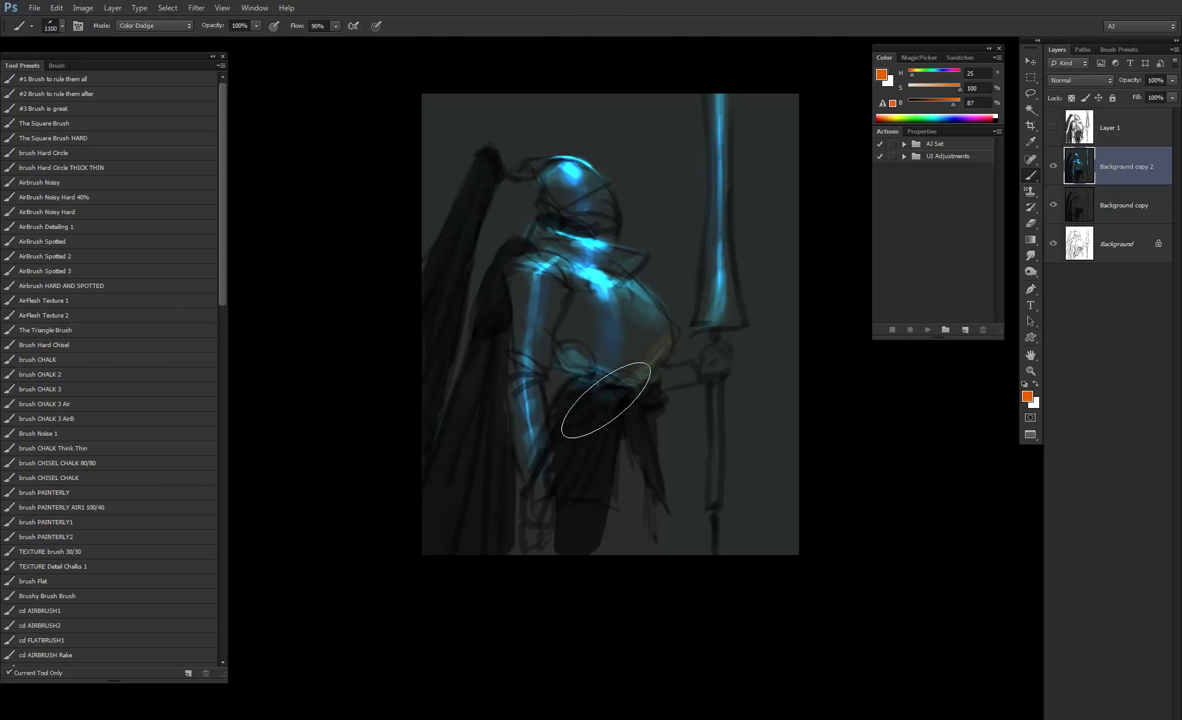
{"action": "key", "text": "ctrl+z"}
{"action": "left_click_drag", "start_coordinate": [670, 346], "coordinate": [615, 374]}
{"action": "mouse_move", "coordinate": [654, 324]}
{"action": "left_mouse_down"}
{"action": "mouse_move", "coordinate": [638, 362]}
{"action": "mouse_move", "coordinate": [597, 360]}
{"action": "mouse_move", "coordinate": [672, 342]}
{"action": "mouse_move", "coordinate": [621, 381]}
{"action": "mouse_move", "coordinate": [685, 314]}
{"action": "mouse_move", "coordinate": [649, 331]}
{"action": "mouse_move", "coordinate": [676, 342]}
{"action": "mouse_move", "coordinate": [663, 322]}
{"action": "mouse_move", "coordinate": [640, 364]}
{"action": "mouse_move", "coordinate": [649, 357]}
{"action": "mouse_move", "coordinate": [599, 371]}
{"action": "mouse_move", "coordinate": [652, 357]}
{"action": "left_mouse_up"}
Step: Sample a muted orange from the breastplate glow and paint a soft reflection along the inner edge of the near arm
{"action": "left_click", "coordinate": [637, 367], "text": "alt"}
{"action": "key", "text": "bracketleft"}
{"action": "key", "text": "bracketleft"}
{"action": "key", "text": "bracketleft"}
{"action": "key", "text": "bracketleft"}
{"action": "key", "text": "bracketleft"}
{"action": "key", "text": "bracketleft"}
{"action": "key", "text": "bracketleft"}
{"action": "key", "text": "bracketleft"}
{"action": "key", "text": "bracketleft"}
{"action": "key", "text": "bracketleft"}
{"action": "key", "text": "bracketleft"}
{"action": "key", "text": "bracketleft"}
{"action": "key", "text": "bracketleft"}
{"action": "key", "text": "bracketleft"}
{"action": "key", "text": "bracketleft"}
{"action": "key", "text": "bracketleft"}
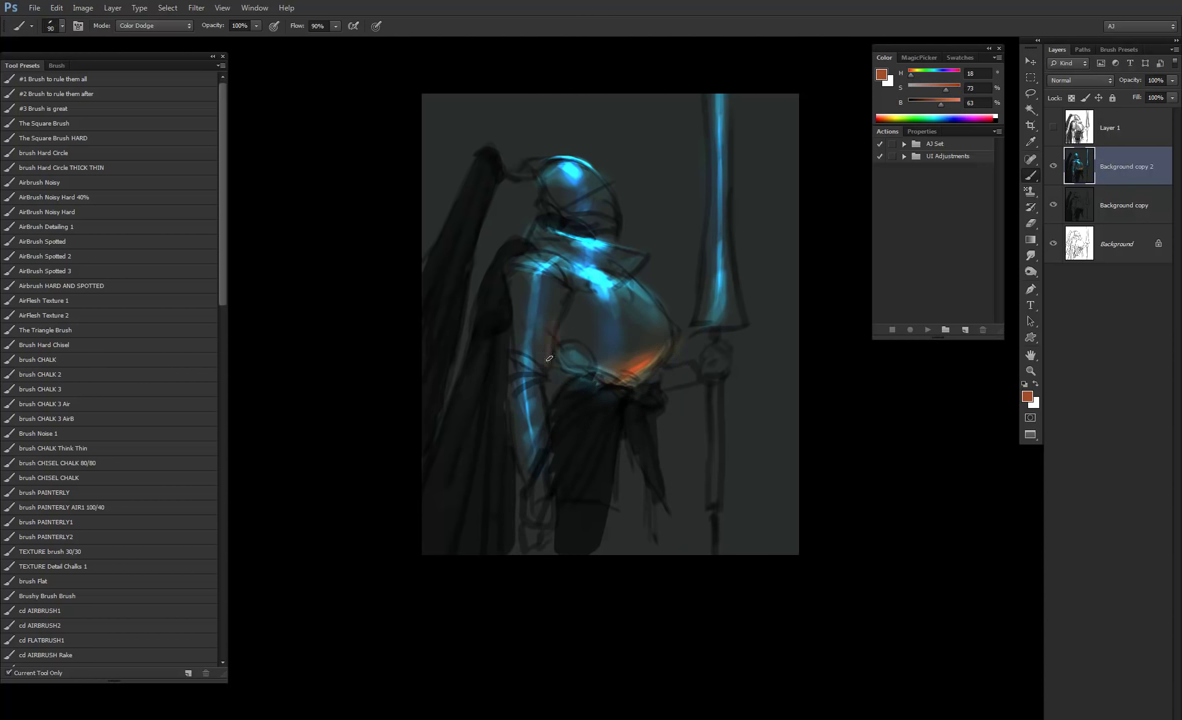
{"action": "key", "text": "bracketright"}
{"action": "key", "text": "bracketright"}
{"action": "key", "text": "bracketright"}
{"action": "key", "text": "bracketright"}
{"action": "key", "text": "bracketright"}
{"action": "key", "text": "bracketright"}
{"action": "key", "text": "bracketright"}
{"action": "key", "text": "bracketright"}
{"action": "key", "text": "bracketright"}
{"action": "key", "text": "bracketright"}
{"action": "key", "text": "bracketright"}
{"action": "key", "text": "bracketright"}
{"action": "key", "text": "bracketright"}
{"action": "key", "text": "bracketright"}
{"action": "key", "text": "bracketright"}
{"action": "key", "text": "bracketright"}
{"action": "left_click_drag", "start_coordinate": [555, 308], "coordinate": [540, 420]}
Step: Paint orange streaks down the exposed leg below the waistcloth, reducing the brush to 300 px
{"action": "key", "text": "bracketleft"}
{"action": "key", "text": "bracketleft"}
{"action": "key", "text": "bracketleft"}
{"action": "key", "text": "bracketleft"}
{"action": "key", "text": "bracketleft"}
{"action": "left_click_drag", "start_coordinate": [635, 461], "coordinate": [643, 572]}
{"action": "left_click_drag", "start_coordinate": [643, 495], "coordinate": [649, 586]}
{"action": "key", "text": "bracketleft"}
{"action": "left_click_drag", "start_coordinate": [642, 468], "coordinate": [653, 579]}
{"action": "key", "text": "bracketleft"}
{"action": "left_click_drag", "start_coordinate": [647, 500], "coordinate": [640, 598]}
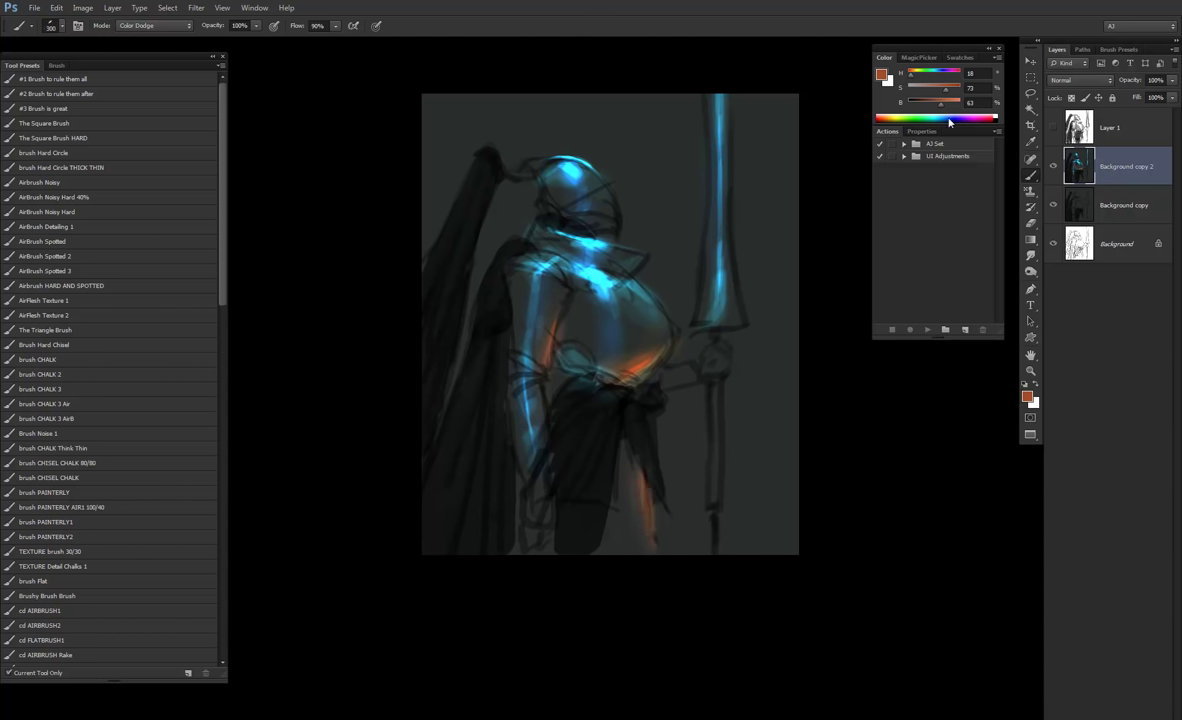
Step: Add dim orange reflections to the front of the helmet, the collar tip and the spearhead's base with a 500 px brush
{"action": "key", "text": "bracketright"}
{"action": "key", "text": "bracketright"}
{"action": "key", "text": "bracketright"}
{"action": "key", "text": "bracketright"}
{"action": "key", "text": "bracketleft"}
{"action": "key", "text": "bracketleft"}
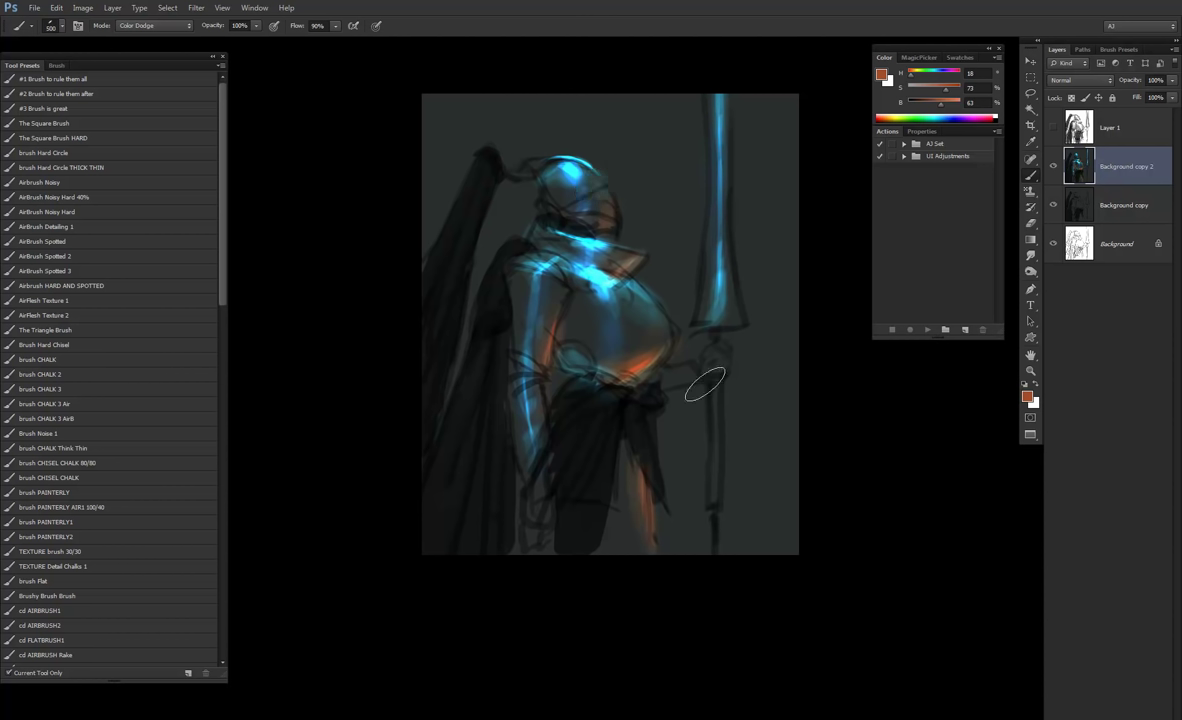
{"action": "left_click_drag", "start_coordinate": [733, 298], "coordinate": [737, 340]}
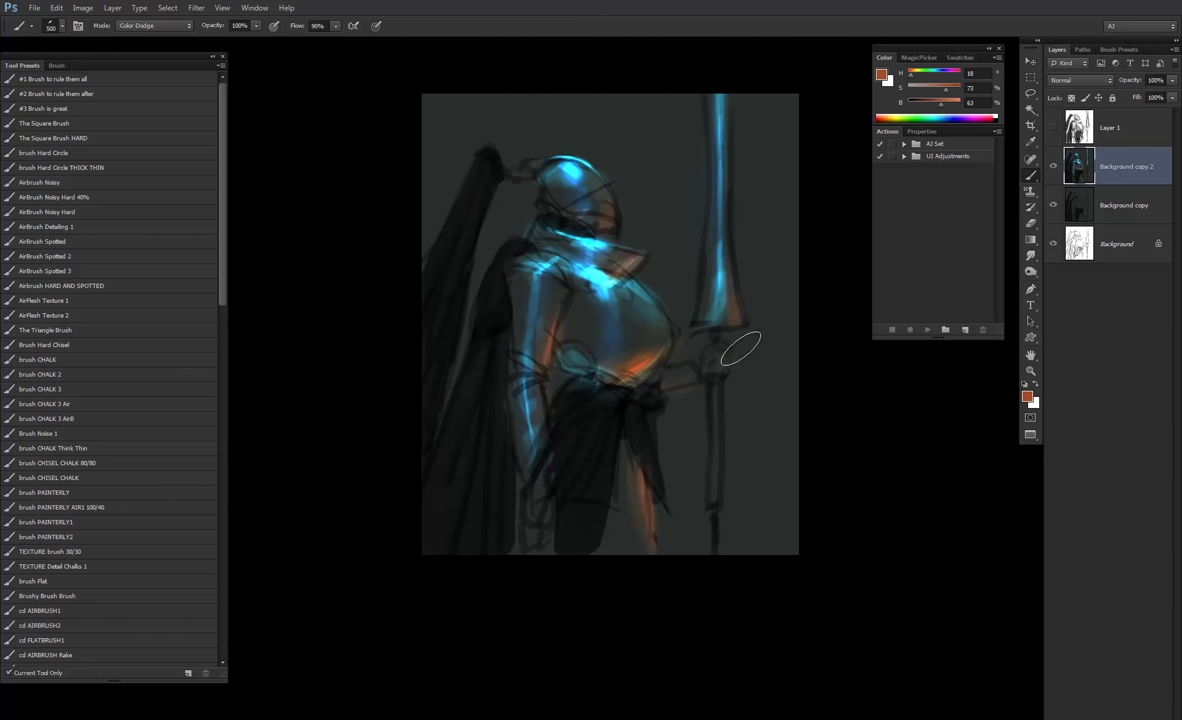
Step: Strengthen the orange glow on the helmet's face, breastplate, leg and cape using H 18, S 88, B 83 and a 600–700 px brush
{"action": "key", "text": "bracketleft"}
{"action": "left_click_drag", "start_coordinate": [930, 114], "coordinate": [952, 108]}
{"action": "key", "text": "bracketright"}
{"action": "key", "text": "bracketright"}
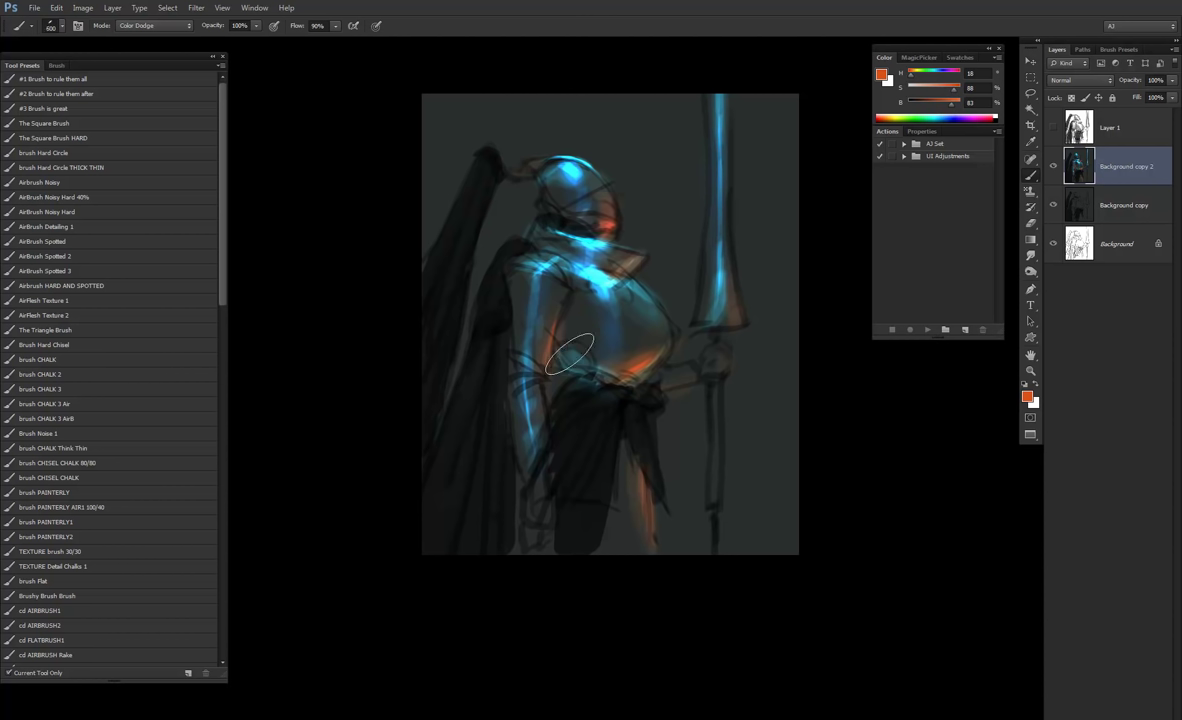
{"action": "left_click_drag", "start_coordinate": [572, 349], "coordinate": [672, 425]}
{"action": "key", "text": "bracketright"}
{"action": "left_click_drag", "start_coordinate": [649, 336], "coordinate": [645, 318]}
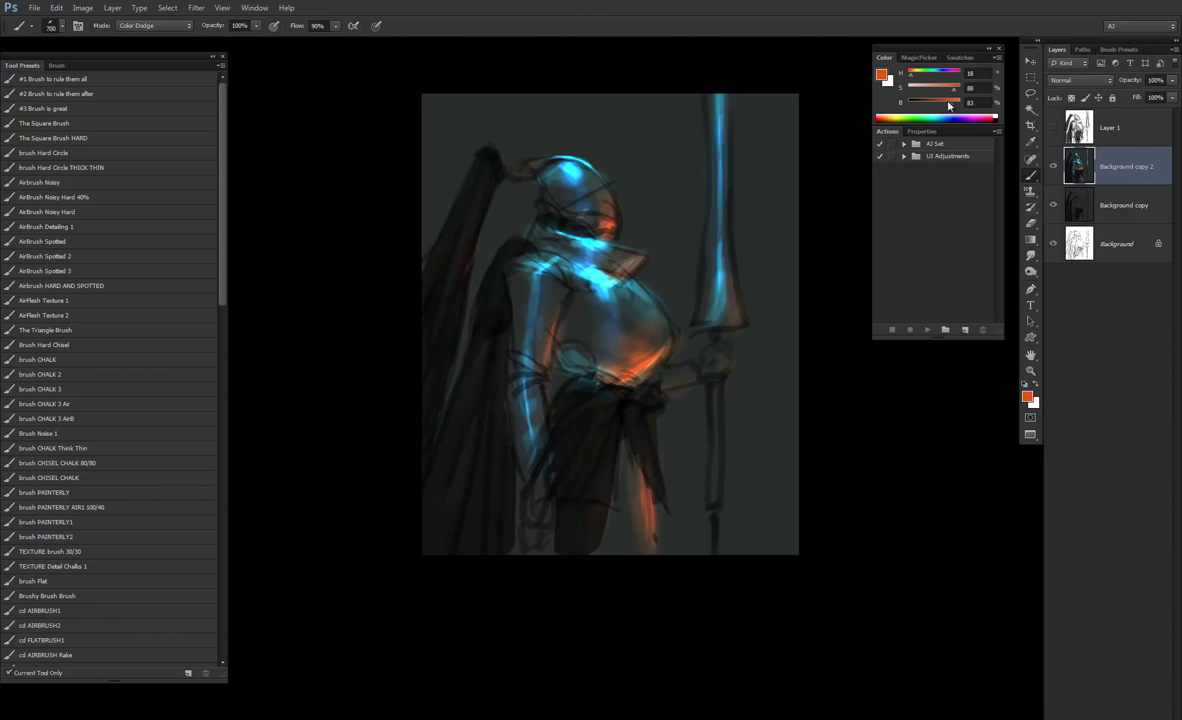
Step: Try a saturated red glow (H 351, S 100, B 100) at the rear waist of the breastplate with a 500 px brush, and undo it
{"action": "mouse_move", "coordinate": [943, 102]}
{"action": "left_mouse_down"}
{"action": "mouse_move", "coordinate": [926, 105]}
{"action": "mouse_move", "coordinate": [931, 89]}
{"action": "mouse_move", "coordinate": [960, 91]}
{"action": "left_mouse_up"}
{"action": "key", "text": "bracketleft"}
{"action": "key", "text": "bracketleft"}
{"action": "left_click", "coordinate": [987, 117]}
{"action": "left_click_drag", "start_coordinate": [559, 348], "coordinate": [590, 376]}
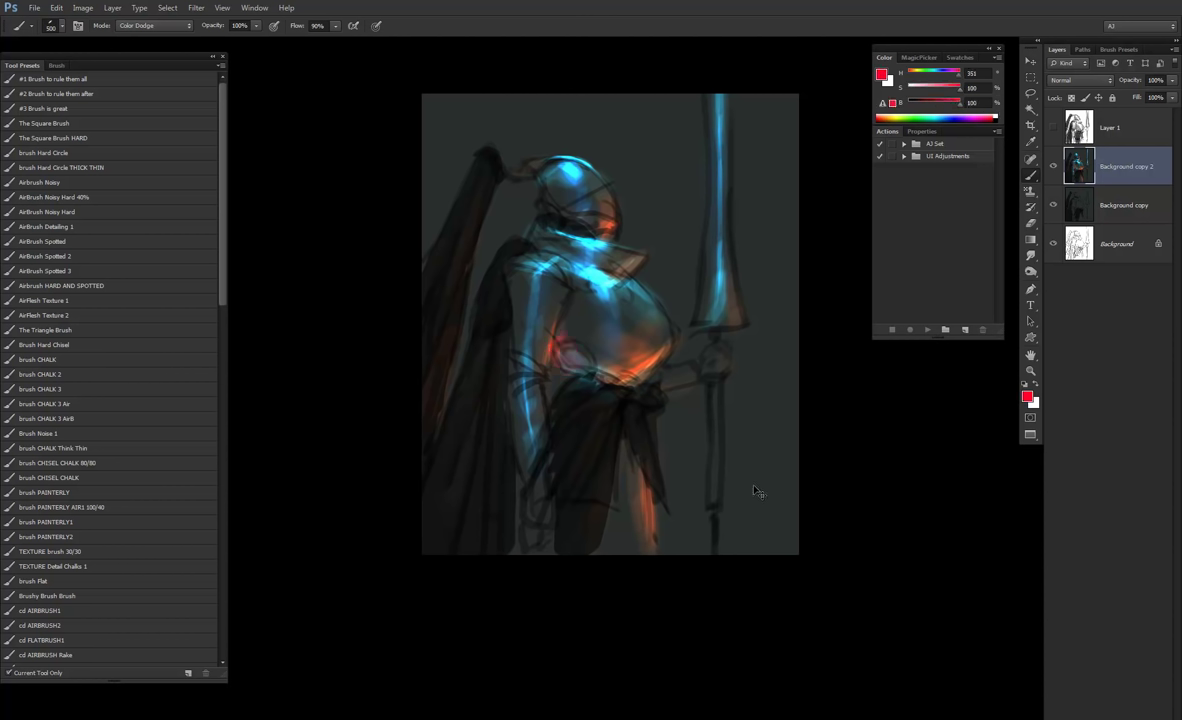
{"action": "key", "text": "ctrl+z"}
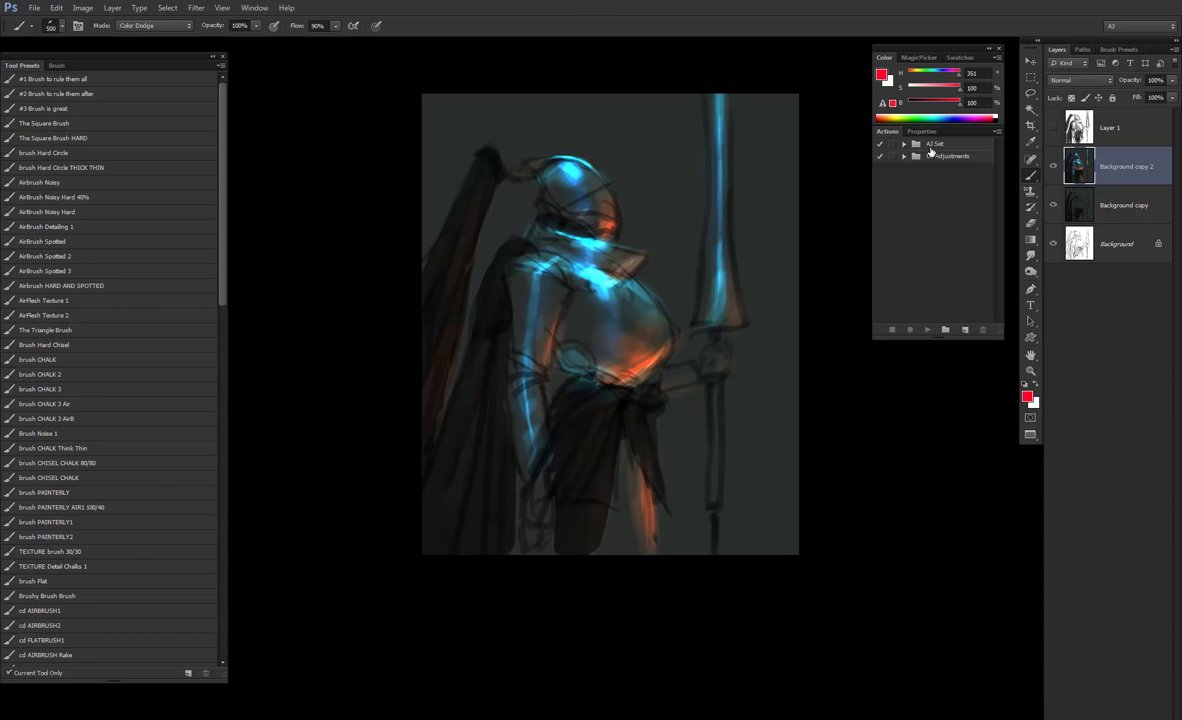
Step: Paint blue-violet rim light (H 229, S 62, B 100) on the waist plate, rear collar and back of the helmet with a 250 px brush
{"action": "left_click", "coordinate": [955, 114]}
{"action": "left_click", "coordinate": [954, 114]}
{"action": "key", "text": "["}
{"action": "key", "text": "["}
{"action": "key", "text": "["}
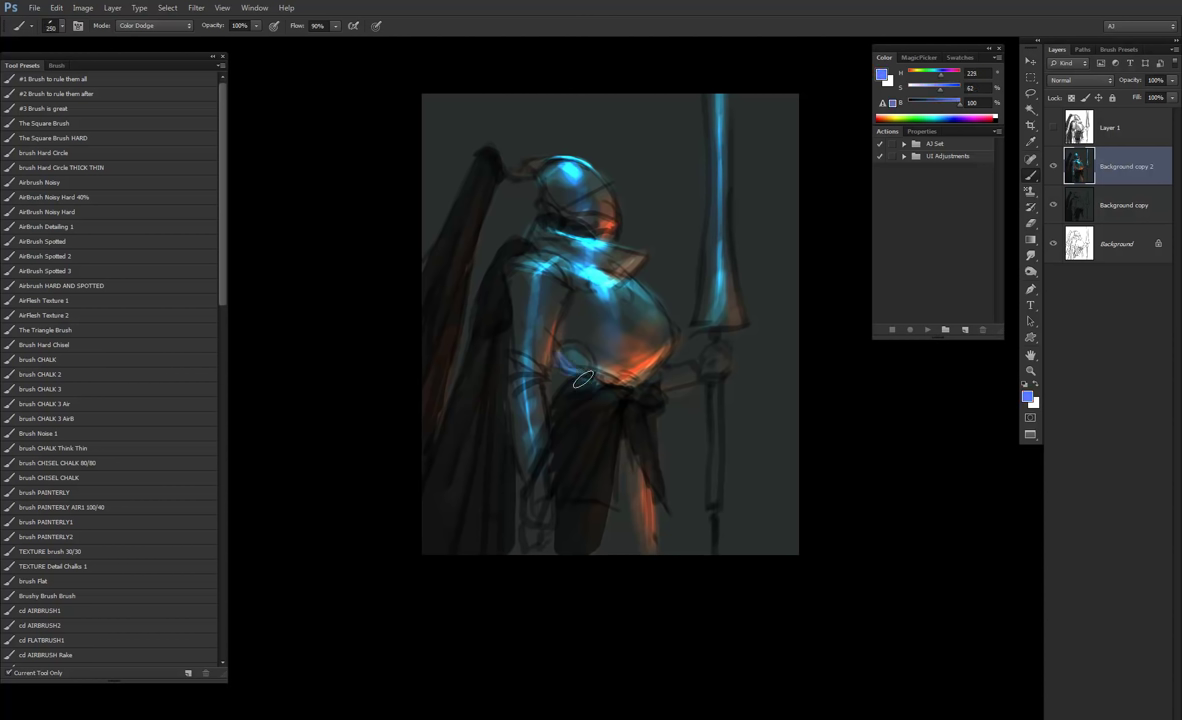
{"action": "left_click_drag", "start_coordinate": [557, 352], "coordinate": [576, 377]}
{"action": "left_click_drag", "start_coordinate": [538, 232], "coordinate": [522, 258]}
{"action": "mouse_move", "coordinate": [541, 188]}
{"action": "left_mouse_down"}
{"action": "mouse_move", "coordinate": [552, 214]}
{"action": "mouse_move", "coordinate": [561, 206]}
{"action": "left_mouse_up"}
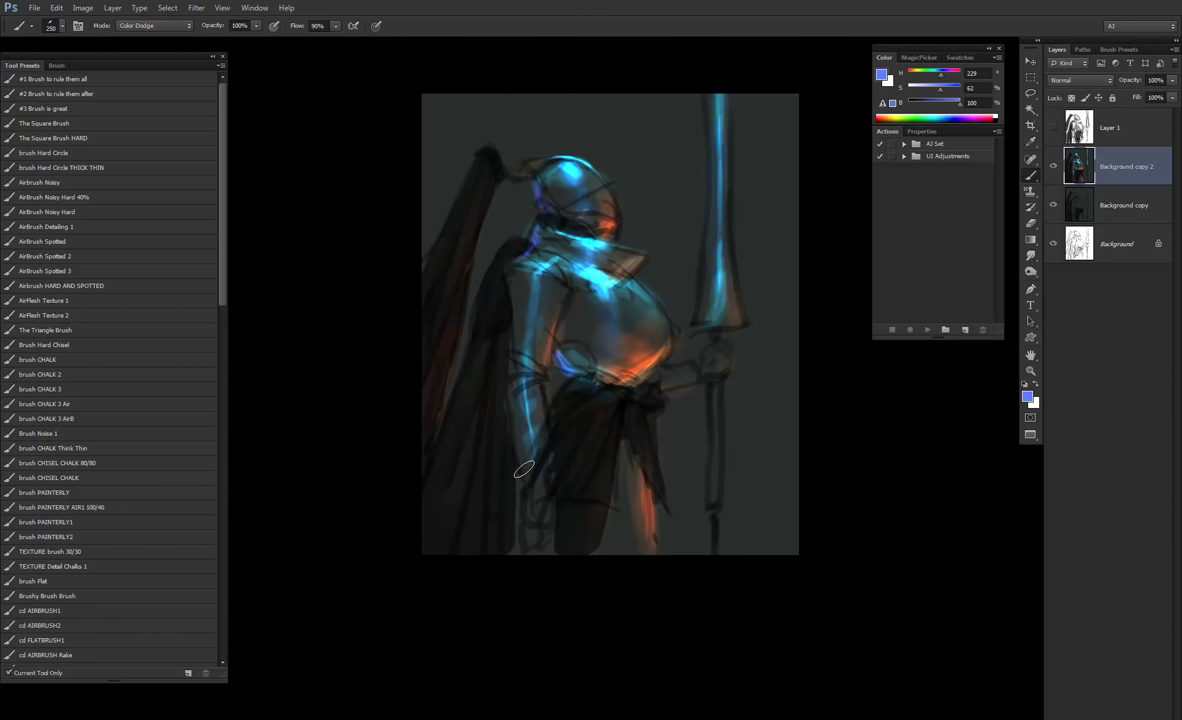
Step: Extend the blue-violet light along the outer edge of the near arm and the rear edge of the spearhead
{"action": "key", "text": "]"}
{"action": "key", "text": "]"}
{"action": "key", "text": "]"}
{"action": "key", "text": "["}
{"action": "key", "text": "bracketleft"}
{"action": "key", "text": "bracketleft"}
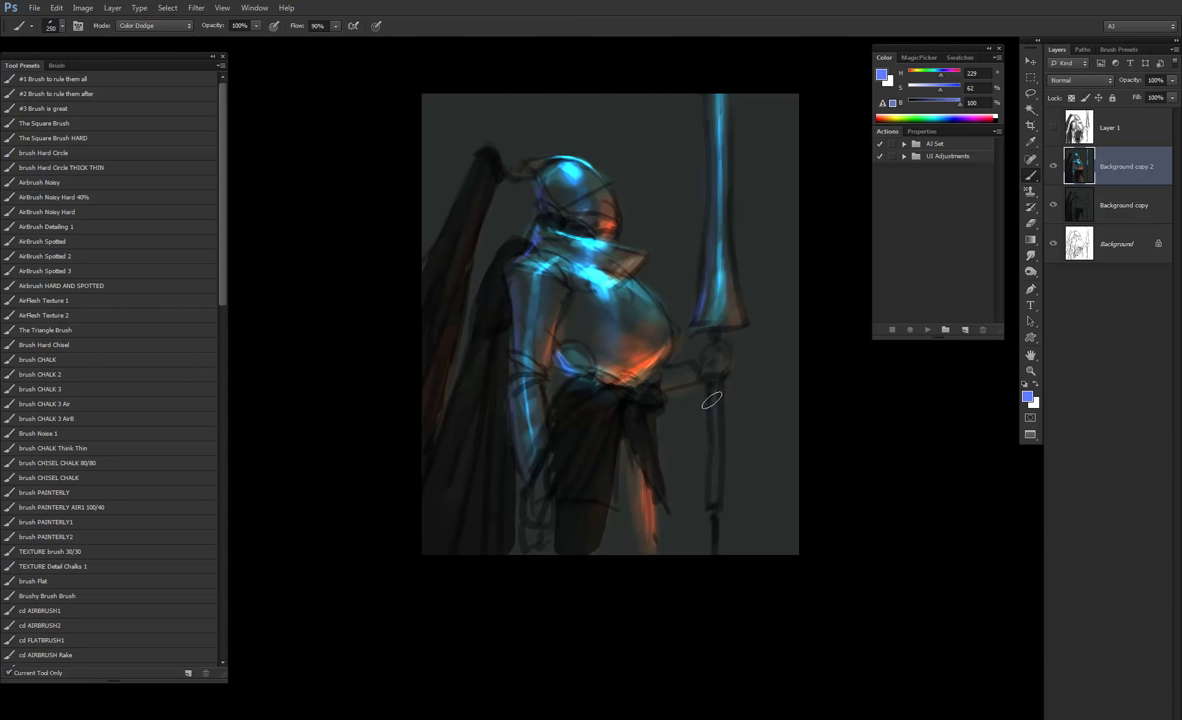
Step: Add blue-violet light to the near hand, the spear shaft and the waist plate's rim, reducing the brush to 50 px
{"action": "key", "text": "bracketleft"}
{"action": "left_click_drag", "start_coordinate": [526, 492], "coordinate": [522, 520]}
{"action": "key", "text": "bracketright"}
{"action": "key", "text": "bracketright"}
{"action": "key", "text": "bracketright"}
{"action": "key", "text": "bracketright"}
{"action": "key", "text": "bracketright"}
{"action": "key", "text": "bracketleft"}
{"action": "key", "text": "bracketleft"}
{"action": "key", "text": "bracketleft"}
{"action": "key", "text": "bracketleft"}
{"action": "key", "text": "bracketleft"}
{"action": "key", "text": "bracketleft"}
{"action": "key", "text": "bracketleft"}
{"action": "key", "text": "bracketleft"}
{"action": "key", "text": "bracketleft"}
{"action": "key", "text": "bracketleft"}
{"action": "key", "text": "bracketleft"}
{"action": "key", "text": "bracketleft"}
{"action": "key", "text": "bracketleft"}
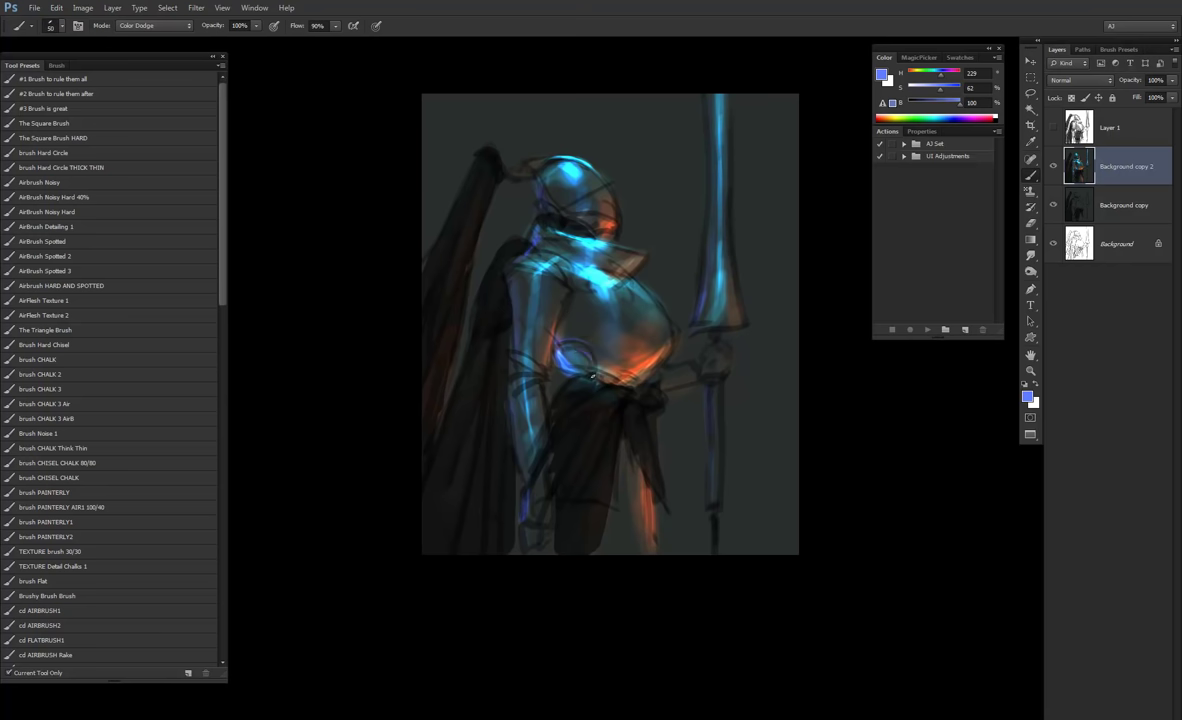
Step: Compare the painting with the original line sketch by hiding Background copy 2 and Background copy, and show both layers again
{"action": "left_click_drag", "start_coordinate": [677, 427], "coordinate": [681, 413]}
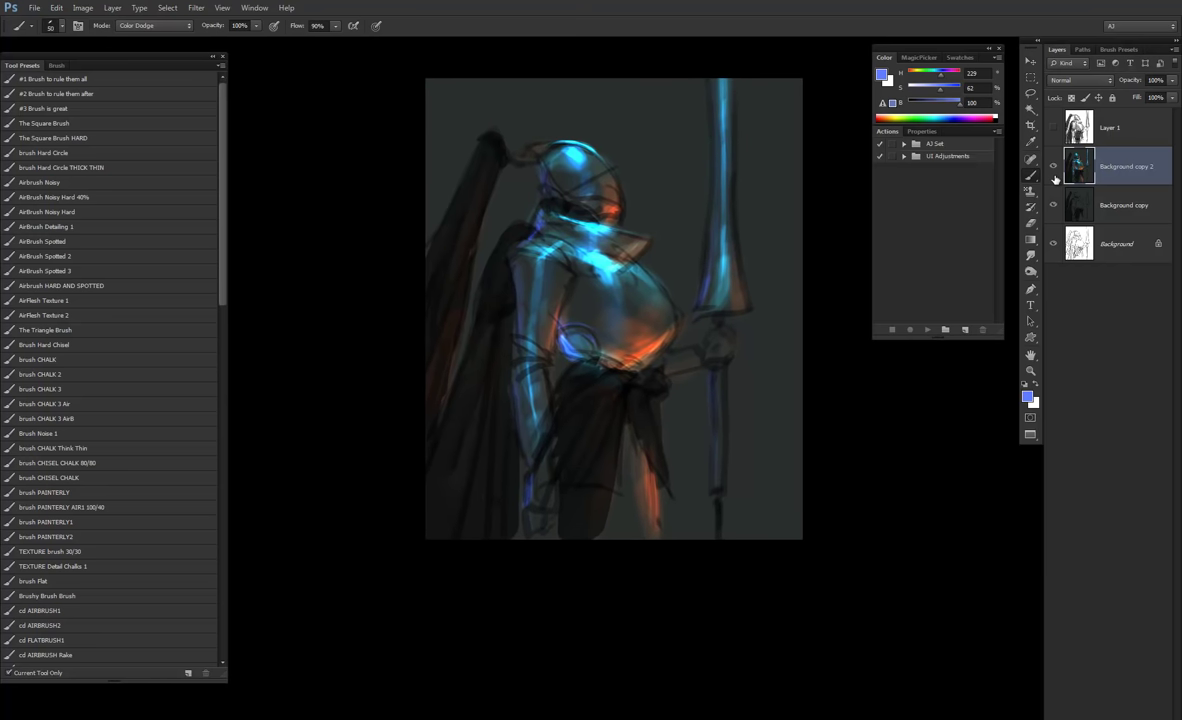
{"action": "left_click_drag", "start_coordinate": [1052, 166], "coordinate": [1052, 207]}
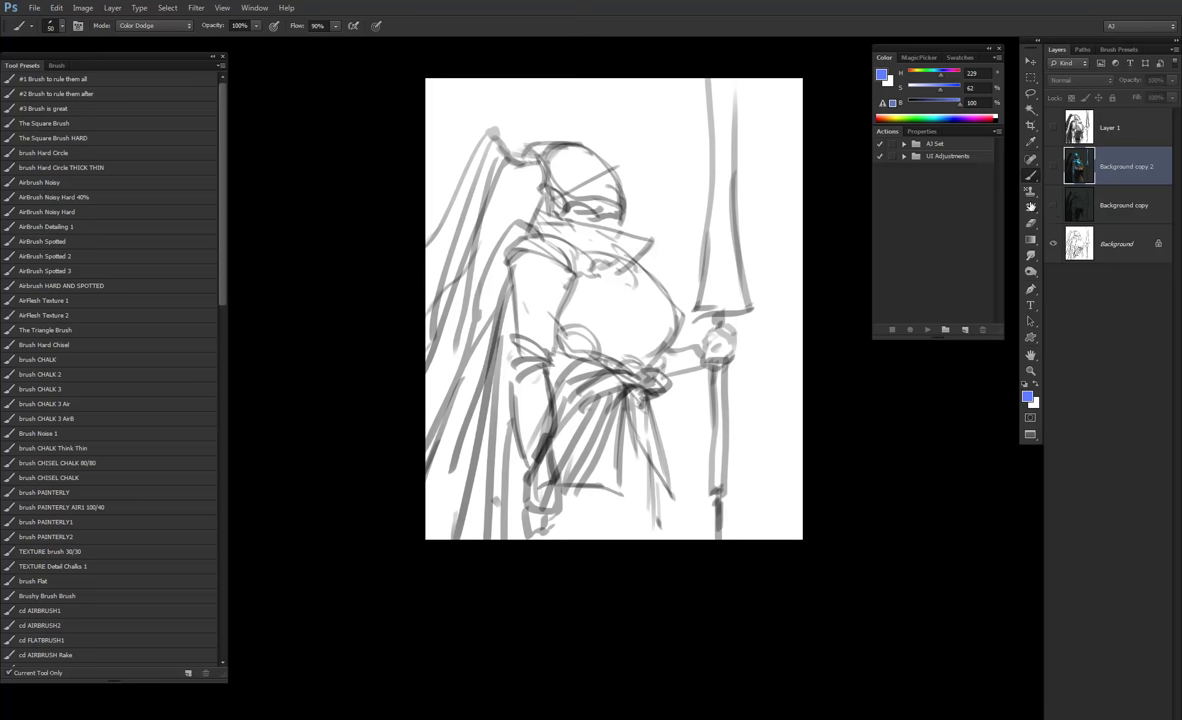
{"action": "left_click_drag", "start_coordinate": [1057, 204], "coordinate": [1056, 175]}
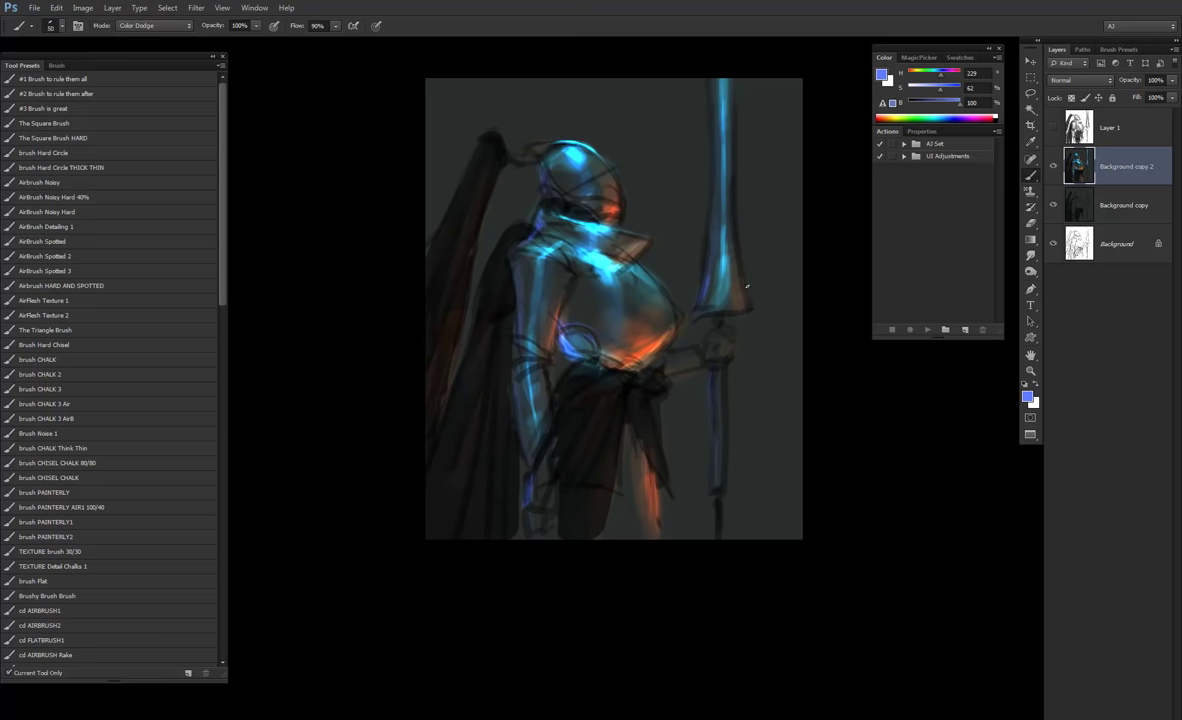
Step: Apply a Normal-mode gradient at 20% opacity in orange sampled from the breastplate, tinting the canvas's lower corner in front of the warrior
{"action": "key", "text": "g"}
{"action": "left_click", "coordinate": [657, 488], "text": "alt"}
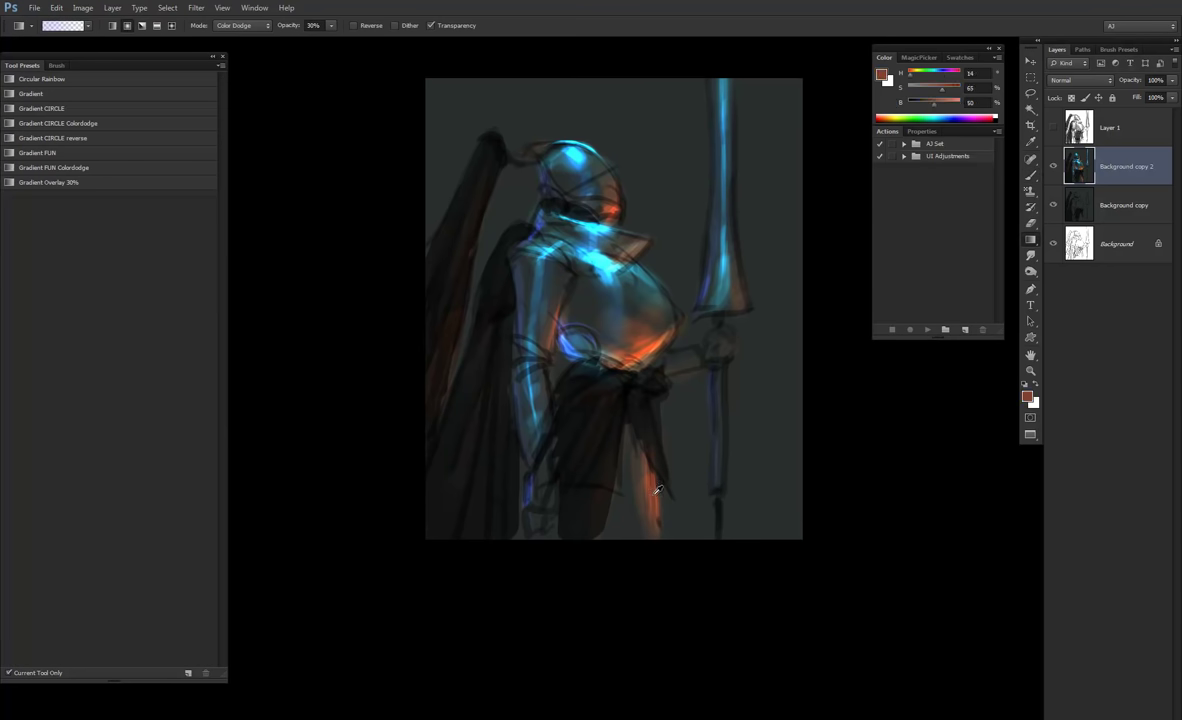
{"action": "left_click", "coordinate": [663, 340], "text": "alt"}
{"action": "left_click", "coordinate": [242, 25]}
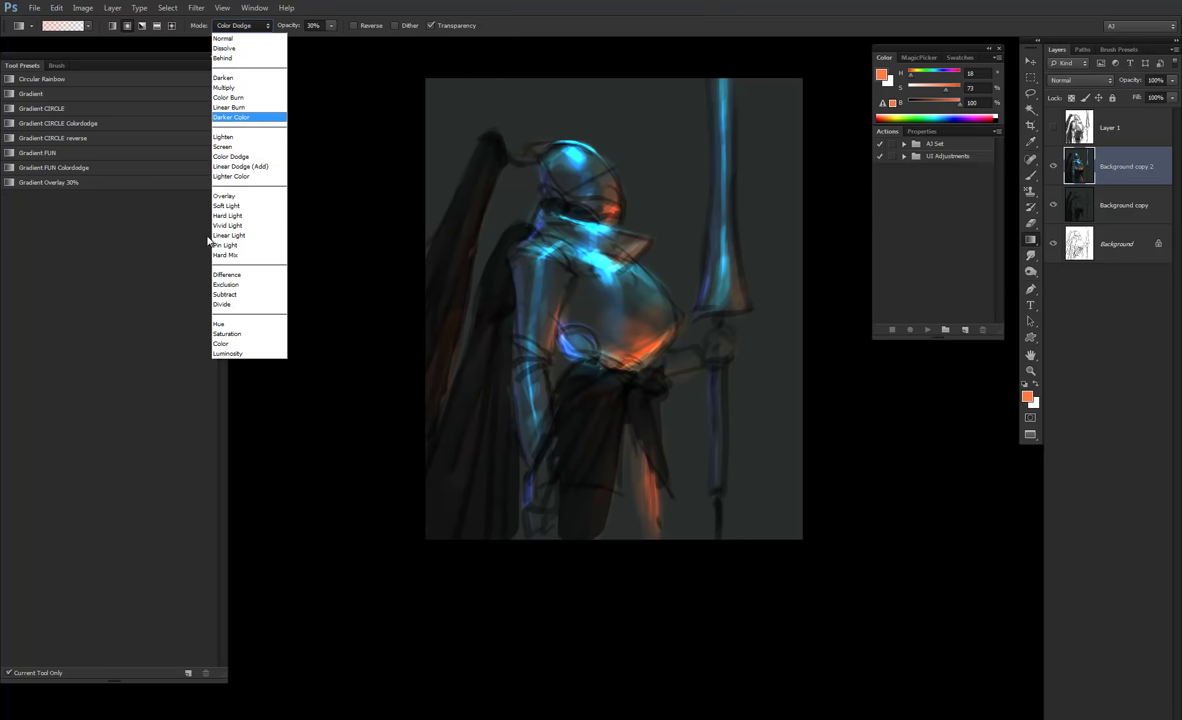
{"action": "left_click", "coordinate": [230, 38]}
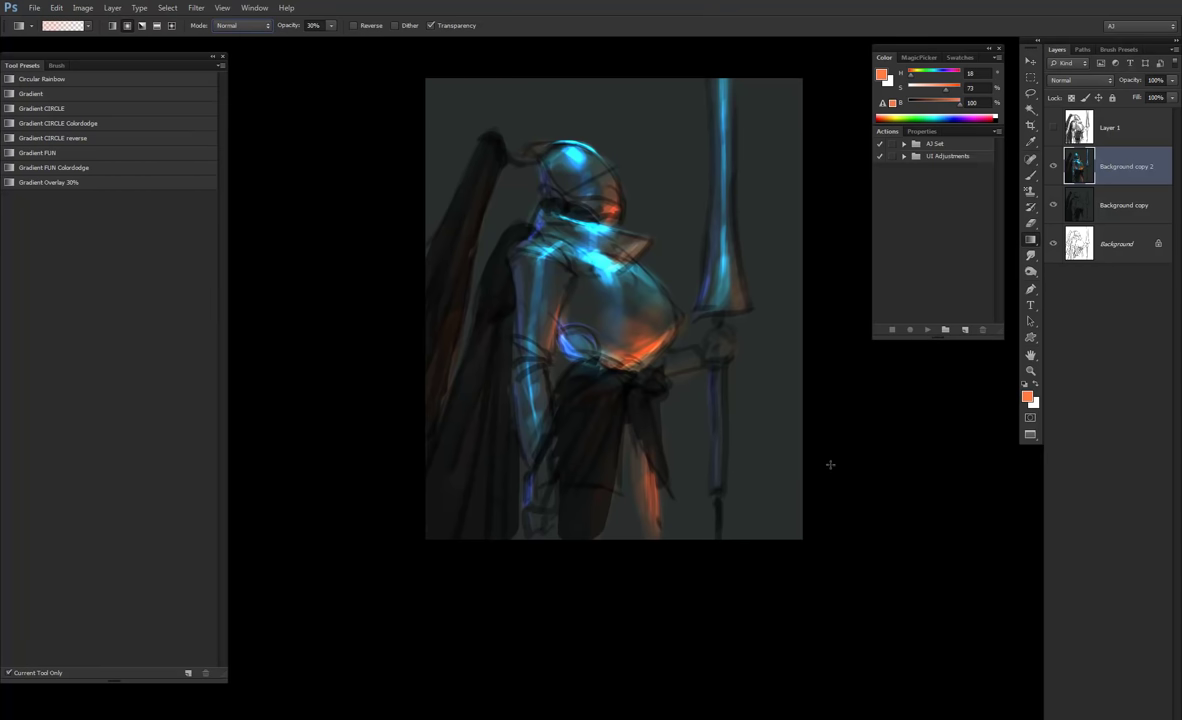
{"action": "left_click_drag", "start_coordinate": [667, 354], "coordinate": [851, 534]}
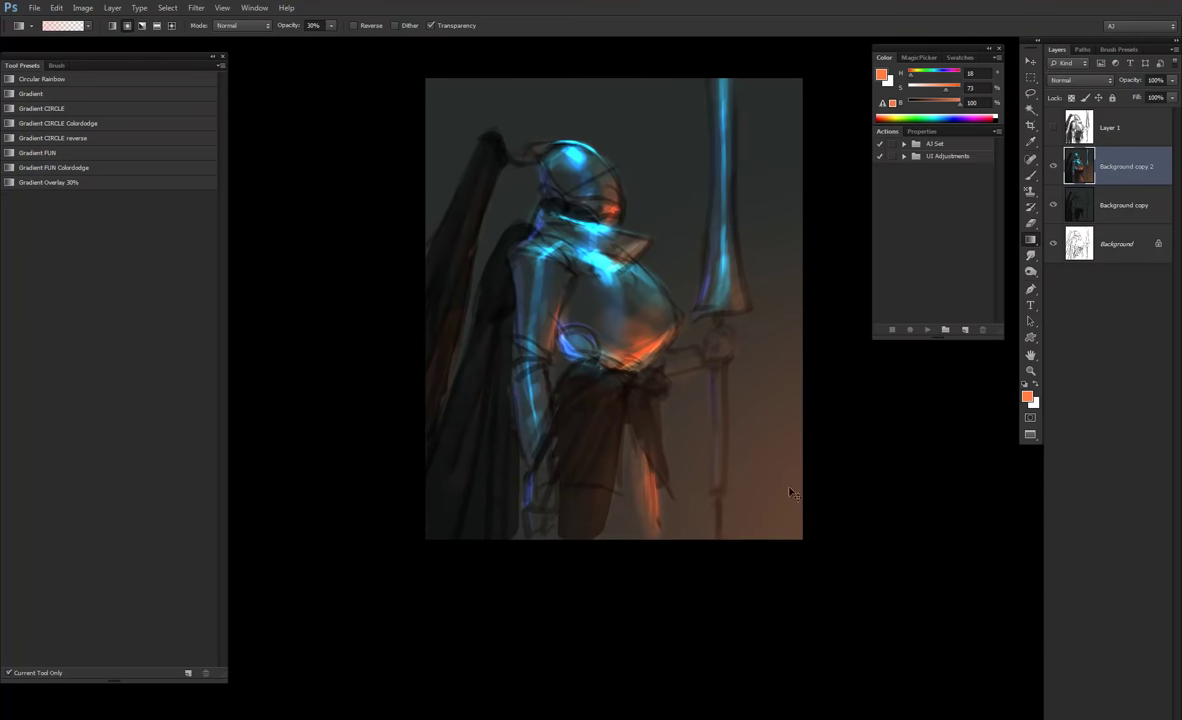
{"action": "key", "text": "ctrl+z"}
{"action": "left_click_drag", "start_coordinate": [586, 336], "coordinate": [913, 604]}
{"action": "left_click_drag", "start_coordinate": [837, 530], "coordinate": [835, 528]}
Step: Sample cyan from the chest highlight and tint the upper background with a faint cyan gradient
{"action": "left_click", "coordinate": [606, 258], "text": "alt"}
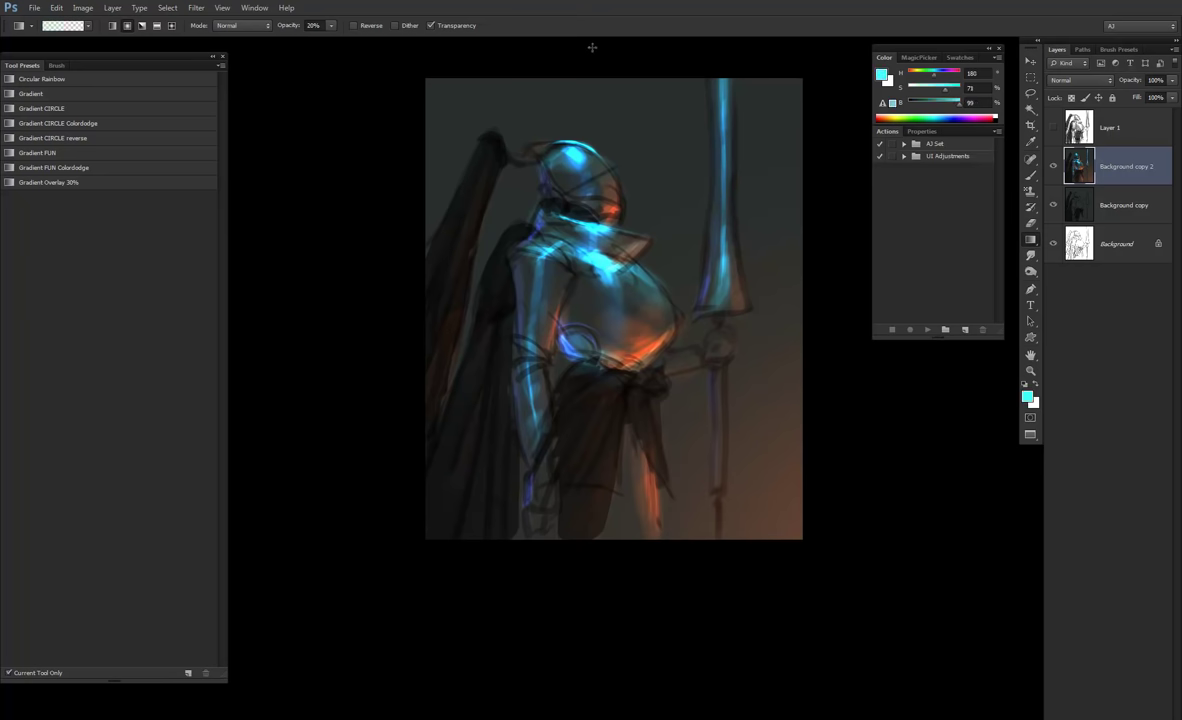
{"action": "left_click_drag", "start_coordinate": [593, 50], "coordinate": [587, 608]}
{"action": "key", "text": "ctrl+z"}
{"action": "left_click_drag", "start_coordinate": [657, 265], "coordinate": [638, 382]}
{"action": "left_click_drag", "start_coordinate": [580, 164], "coordinate": [541, 360]}
{"action": "left_click_drag", "start_coordinate": [641, 375], "coordinate": [643, 326]}
Step: Paint a white Color Dodge highlight along the top rim of the helmet with a 150 px brush
{"action": "key", "text": "b"}
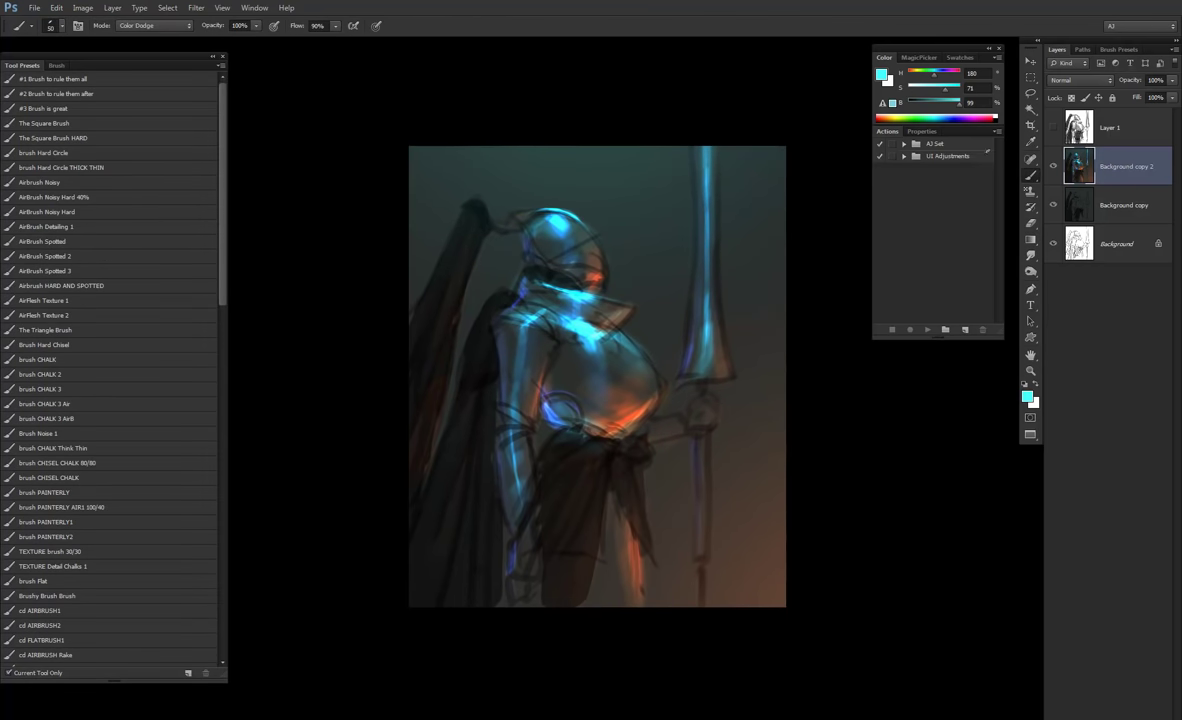
{"action": "left_click_drag", "start_coordinate": [937, 91], "coordinate": [924, 94]}
{"action": "key", "text": "bracketright"}
{"action": "key", "text": "bracketright"}
{"action": "key", "text": "bracketright"}
{"action": "key", "text": "bracketright"}
{"action": "key", "text": "d"}
{"action": "key", "text": "x"}
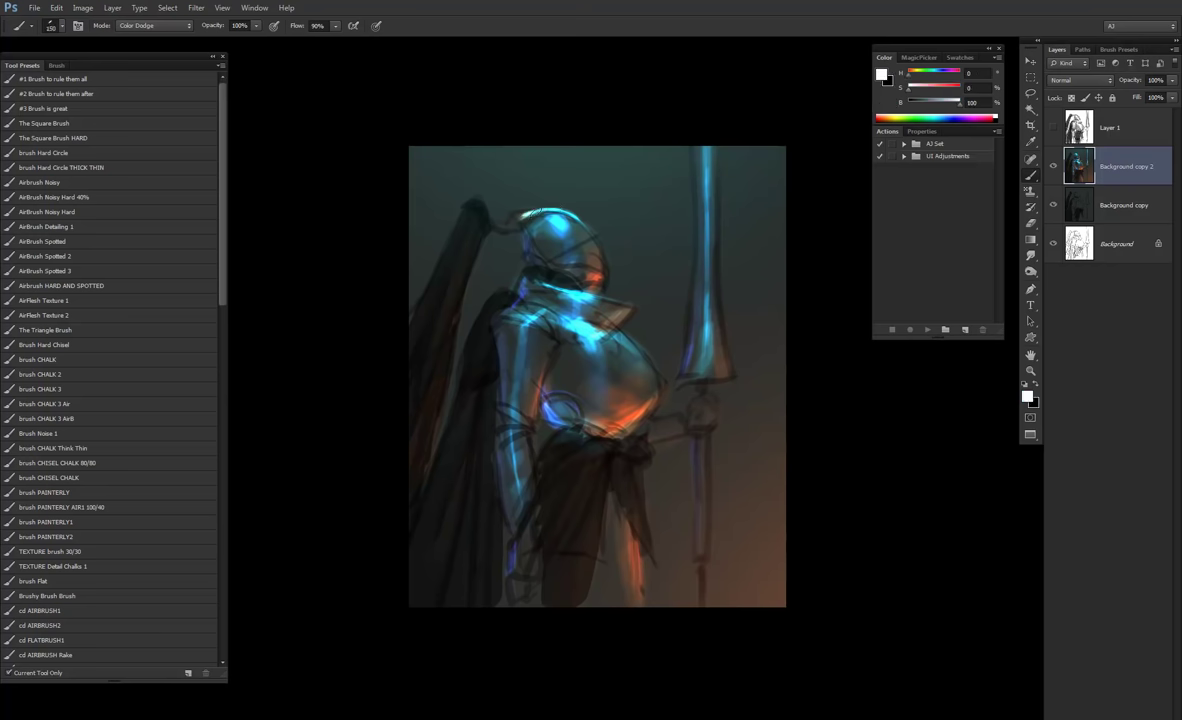
{"action": "left_click_drag", "start_coordinate": [556, 211], "coordinate": [589, 228]}
Step: Switch the brush's blend mode to Normal and reduce its size to 70 px
{"action": "right_click", "coordinate": [594, 234]}
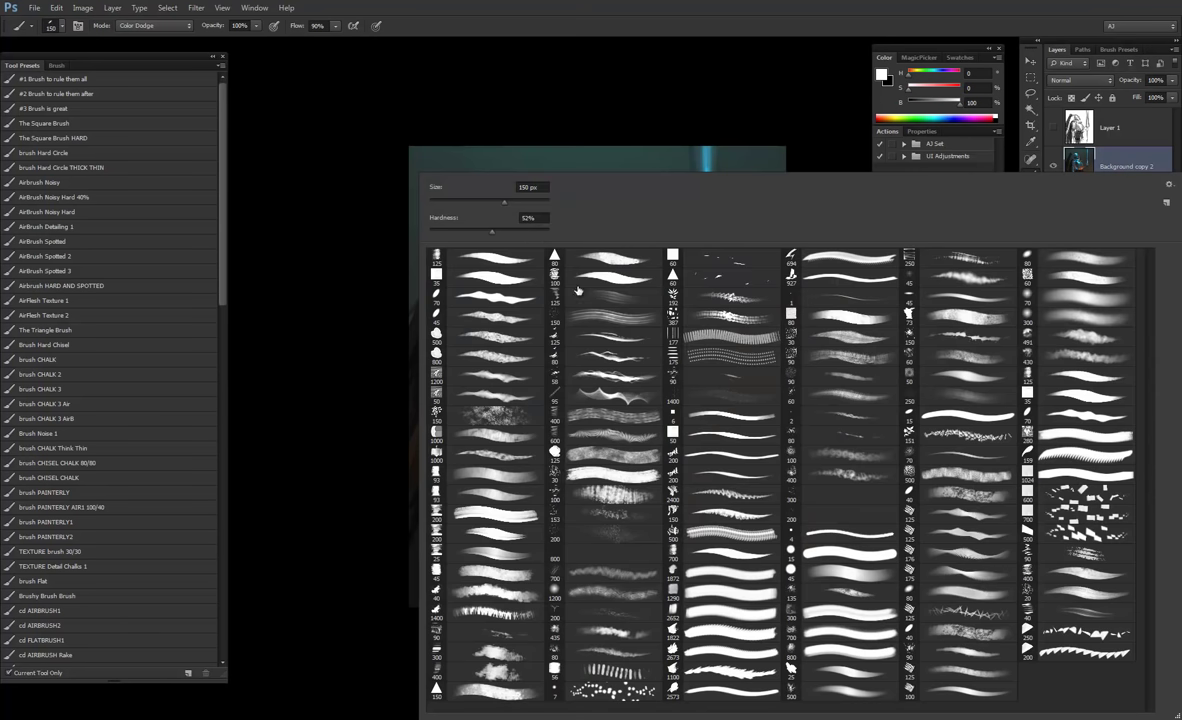
{"action": "left_click", "coordinate": [571, 98]}
{"action": "left_click", "coordinate": [187, 25]}
{"action": "left_click", "coordinate": [140, 31]}
{"action": "key", "text": "bracketleft"}
{"action": "key", "text": "bracketleft"}
{"action": "key", "text": "bracketleft"}
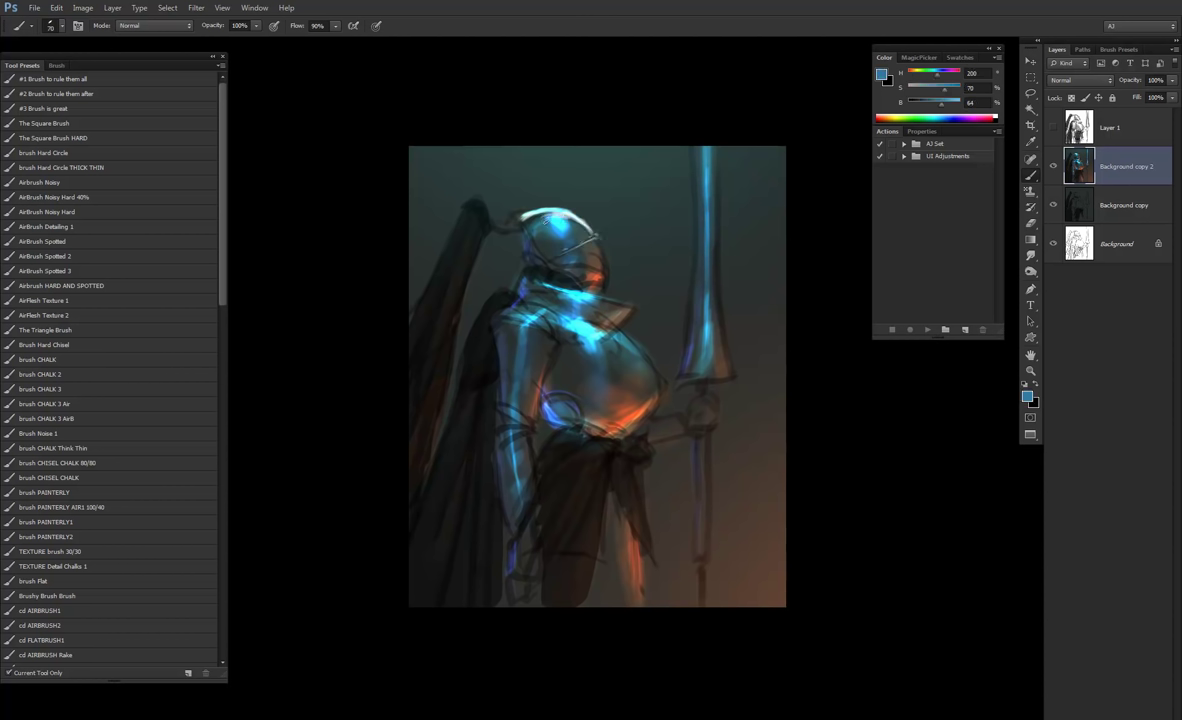
Step: Resize the brush and soften the helmet's white top rim with blue sampled from the back of the helmet
{"action": "key", "text": "bracketright"}
{"action": "key", "text": "bracketright"}
{"action": "key", "text": "bracketright"}
{"action": "key", "text": "bracketright"}
{"action": "key", "text": "bracketright"}
{"action": "key", "text": "bracketright"}
{"action": "key", "text": "bracketright"}
{"action": "key", "text": "bracketright"}
{"action": "key", "text": "bracketleft"}
{"action": "key", "text": "bracketleft"}
{"action": "key", "text": "bracketleft"}
{"action": "key", "text": "bracketleft"}
{"action": "left_click", "coordinate": [525, 238], "text": "alt"}
Step: Sample dark orange from the visor's lower front and refine the visor edge with a 40 px brush
{"action": "left_click", "coordinate": [600, 276], "text": "alt"}
{"action": "key", "text": "bracketleft"}
{"action": "key", "text": "bracketleft"}
{"action": "key", "text": "bracketleft"}
{"action": "key", "text": "bracketleft"}
{"action": "key", "text": "bracketleft"}
{"action": "key", "text": "bracketleft"}
{"action": "key", "text": "bracketleft"}
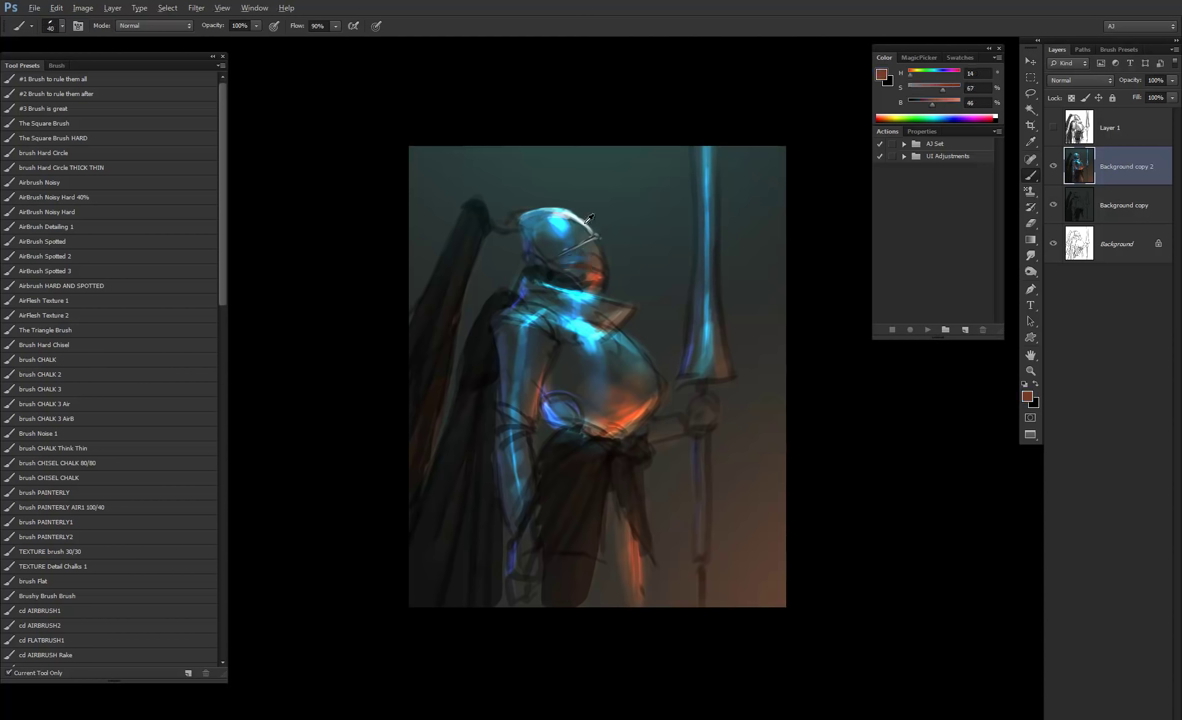
Step: Sample cyan and dark teal tones from the helmet and blend the side of the helmet above the visor with a 90 px brush
{"action": "left_click", "coordinate": [575, 232], "text": "alt"}
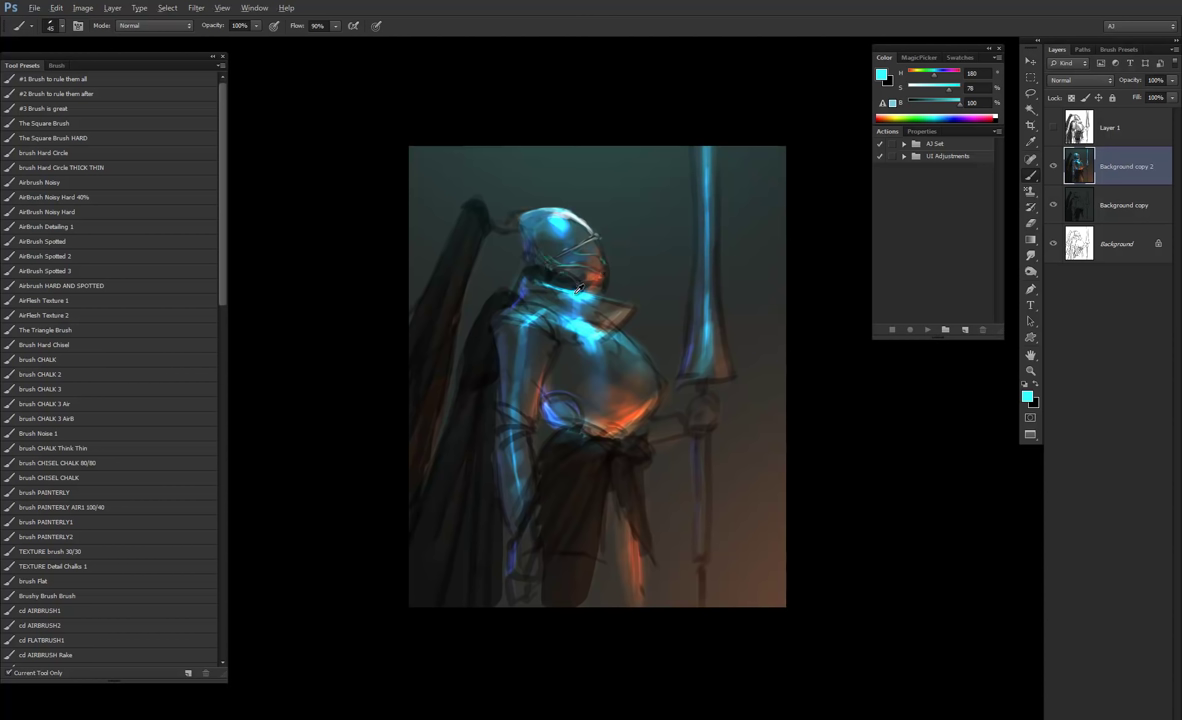
{"action": "left_click", "coordinate": [546, 270], "text": "alt"}
{"action": "left_click", "coordinate": [548, 248], "text": "alt"}
{"action": "left_click_drag", "start_coordinate": [538, 247], "coordinate": [554, 259]}
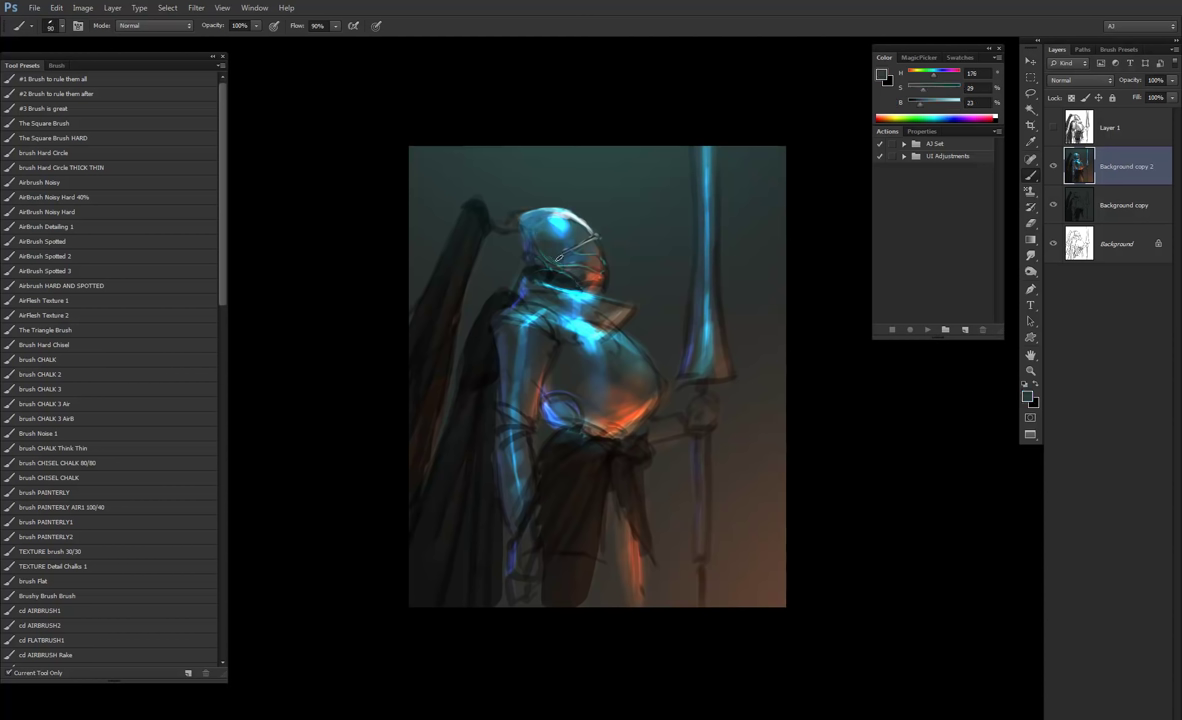
Step: Show the grayscale sketch on Layer 1 for comparison with the painting, and hide it again
{"action": "left_click", "coordinate": [1052, 127]}
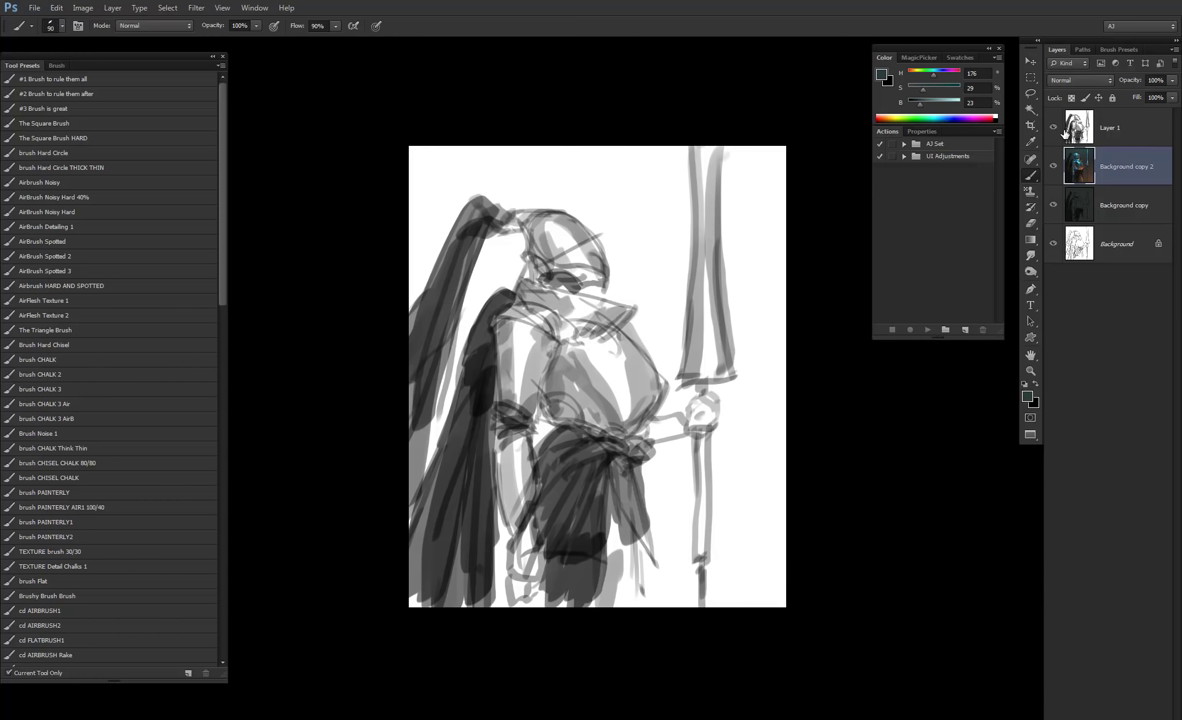
{"action": "left_click", "coordinate": [1053, 127]}
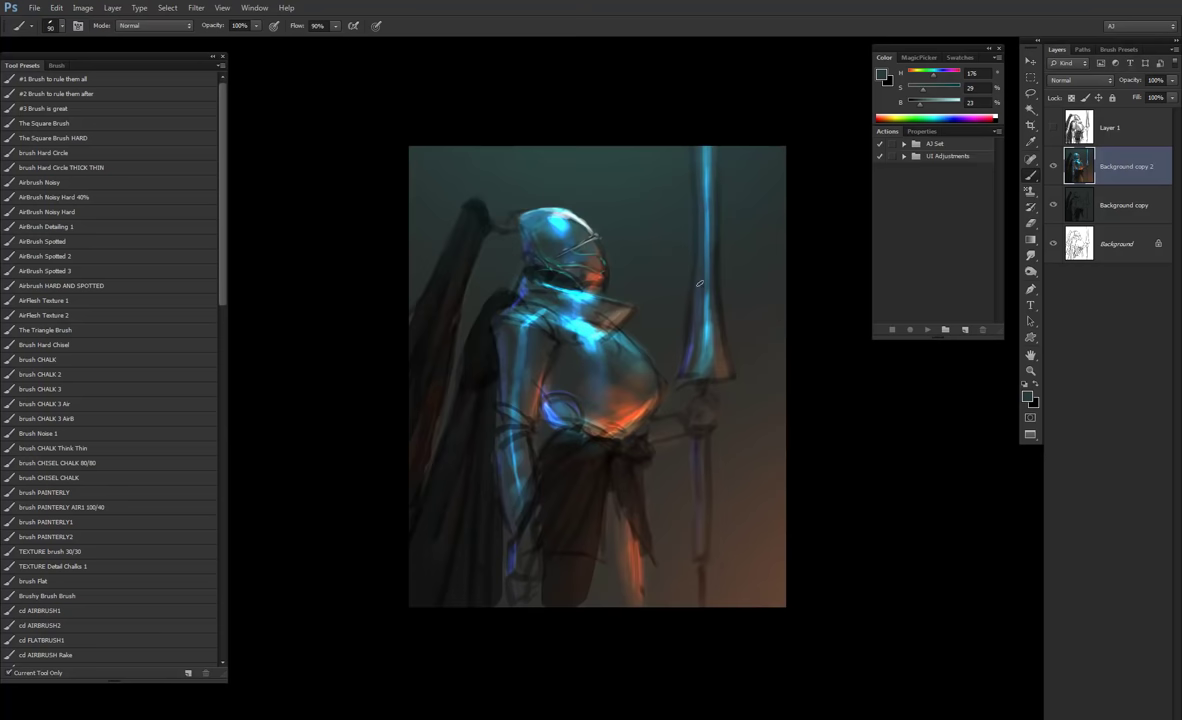
Step: Blend the helmet dome's cyan highlight into the surrounding metal using blue and cyan tones sampled from the armor
{"action": "left_click", "coordinate": [578, 250], "text": "alt"}
{"action": "left_click", "coordinate": [578, 250], "text": "alt"}
{"action": "left_click", "coordinate": [572, 243], "text": "alt"}
{"action": "left_click", "coordinate": [555, 229], "text": "alt"}
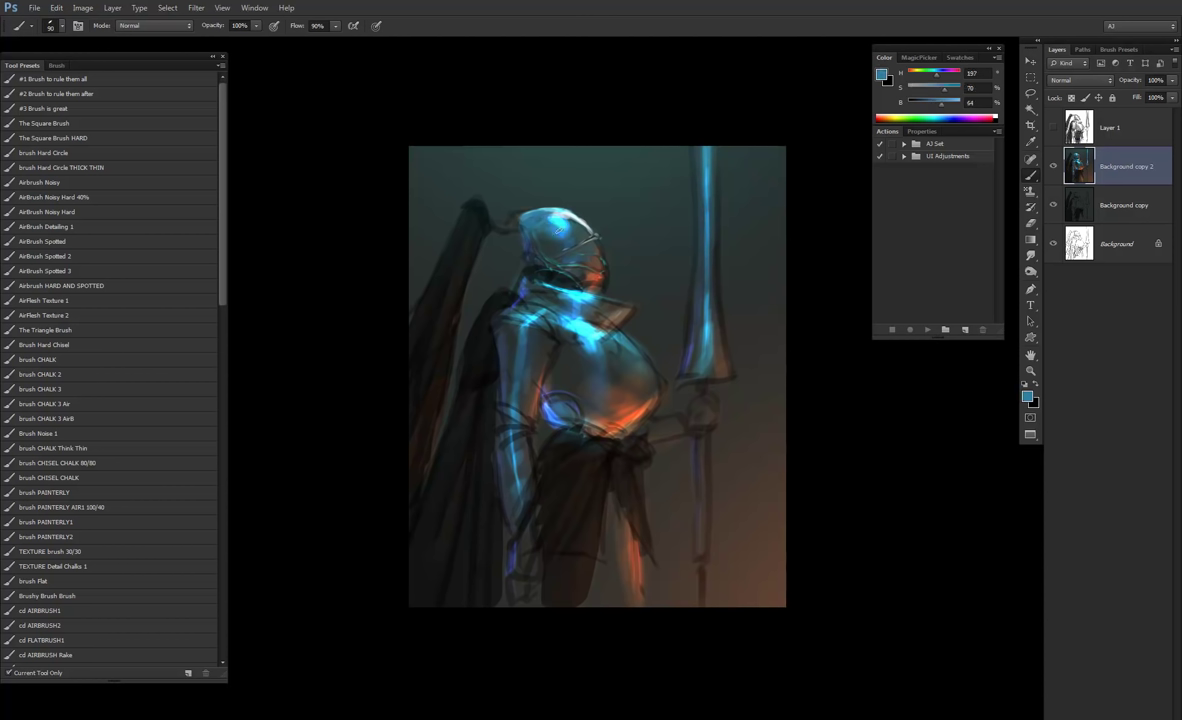
{"action": "left_click", "coordinate": [520, 206], "text": "alt"}
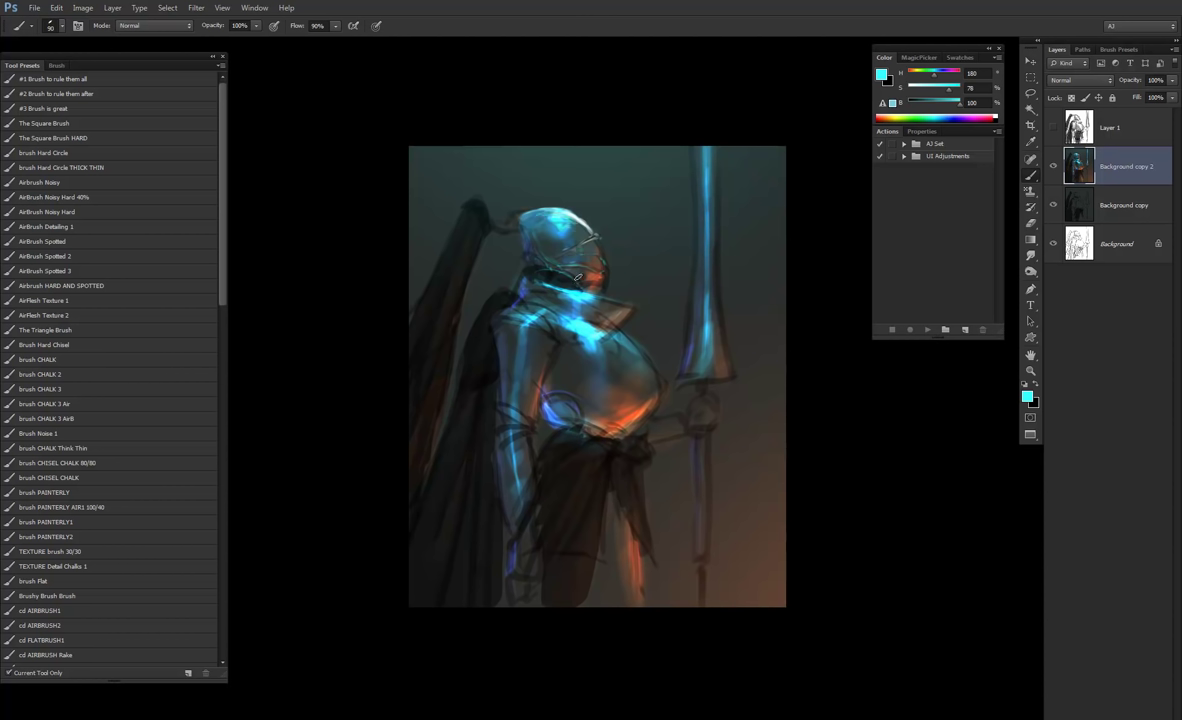
{"action": "left_click", "coordinate": [574, 303], "text": "alt"}
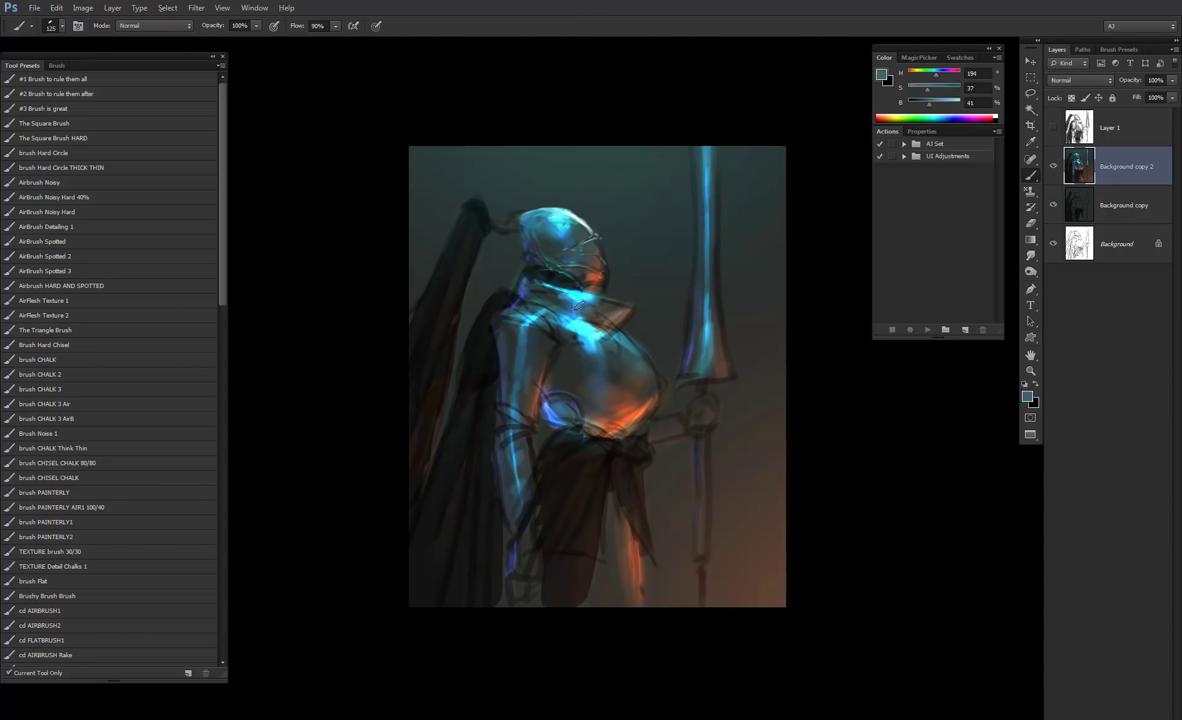
Step: Paint orange rim light on the collar tip and the breastplate's lower front edge with a 175 px brush, using sampled orange
{"action": "left_click", "coordinate": [603, 284], "text": "alt"}
{"action": "key", "text": "bracketright"}
{"action": "key", "text": "bracketright"}
{"action": "left_click", "coordinate": [637, 410], "text": "alt"}
{"action": "mouse_move", "coordinate": [627, 430]}
{"action": "left_mouse_down"}
{"action": "mouse_move", "coordinate": [661, 394]}
{"action": "mouse_move", "coordinate": [648, 406]}
{"action": "left_mouse_up"}
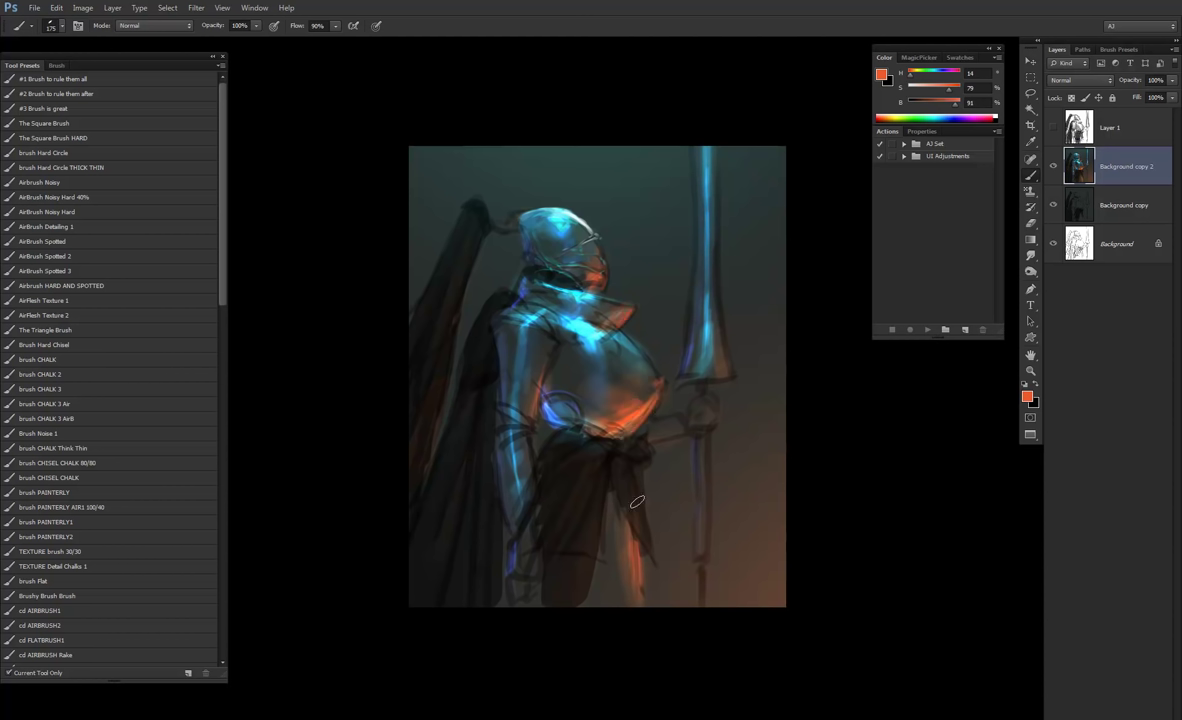
Step: Add the same orange light along the front thigh and the spearhead's lower front edge, and reduce the brush to 150 px
{"action": "left_click_drag", "start_coordinate": [622, 532], "coordinate": [632, 578]}
{"action": "left_click_drag", "start_coordinate": [722, 340], "coordinate": [728, 374]}
{"action": "key", "text": "bracketleft"}
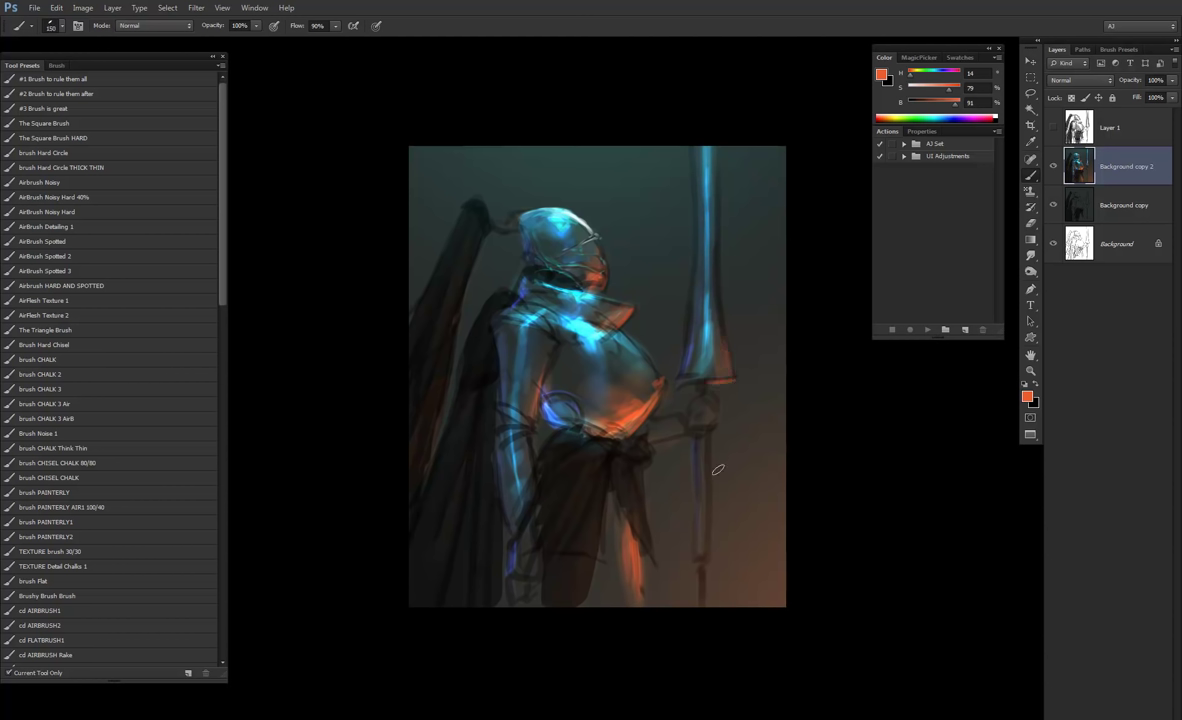